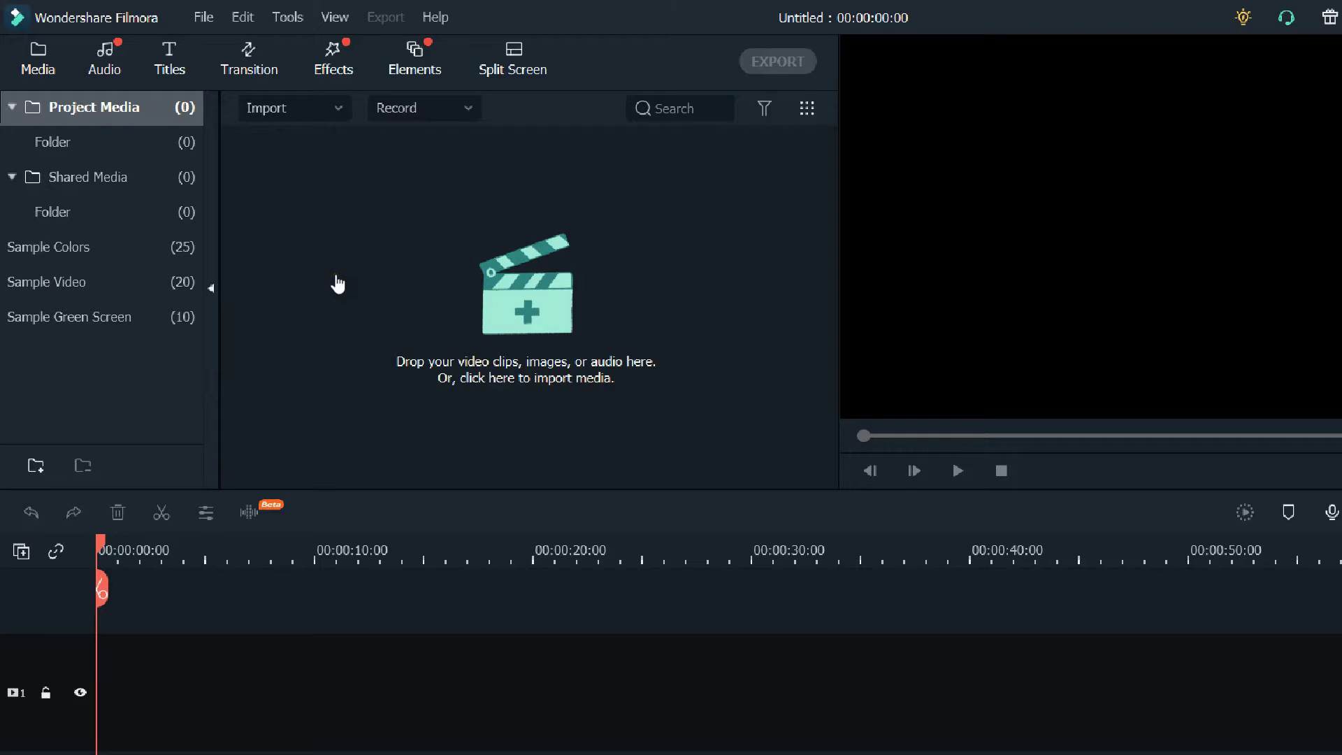
left_click(204, 17)
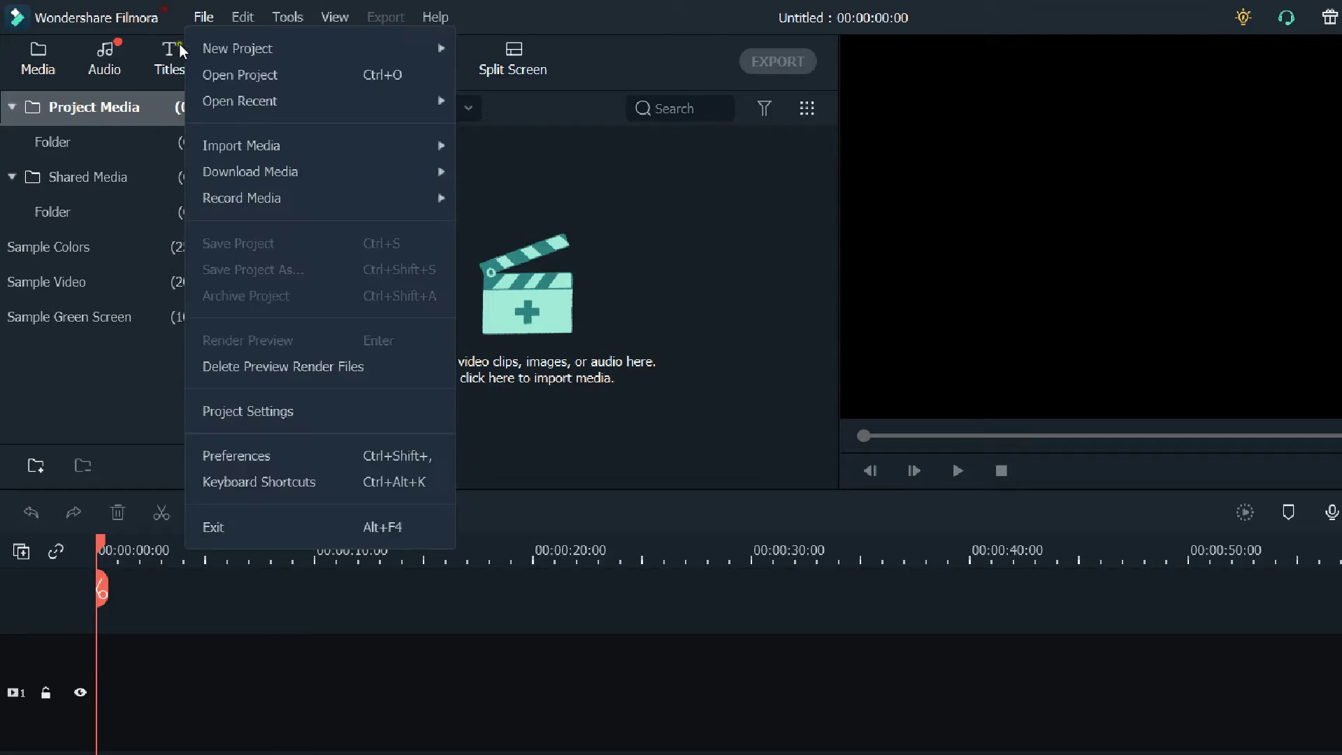
mouse_move(187, 44)
key("Right")
key("Up")
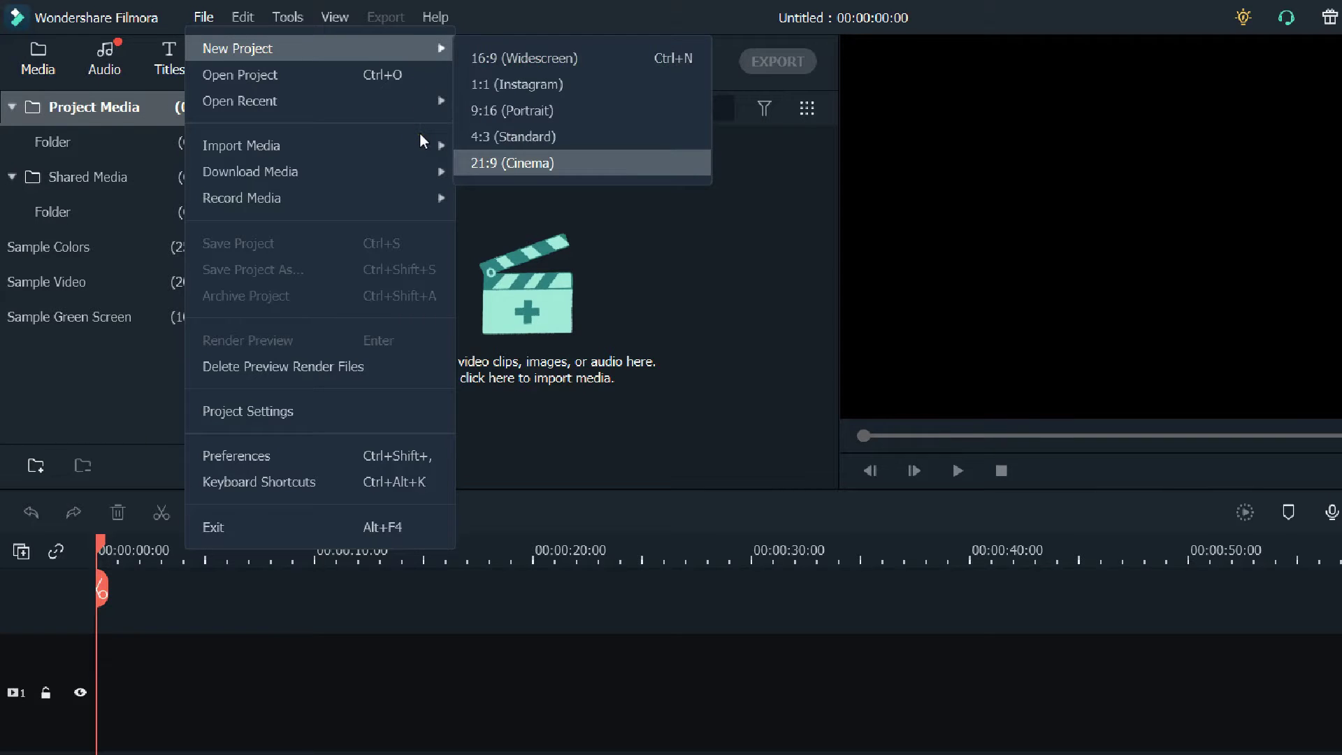
left_click(442, 49)
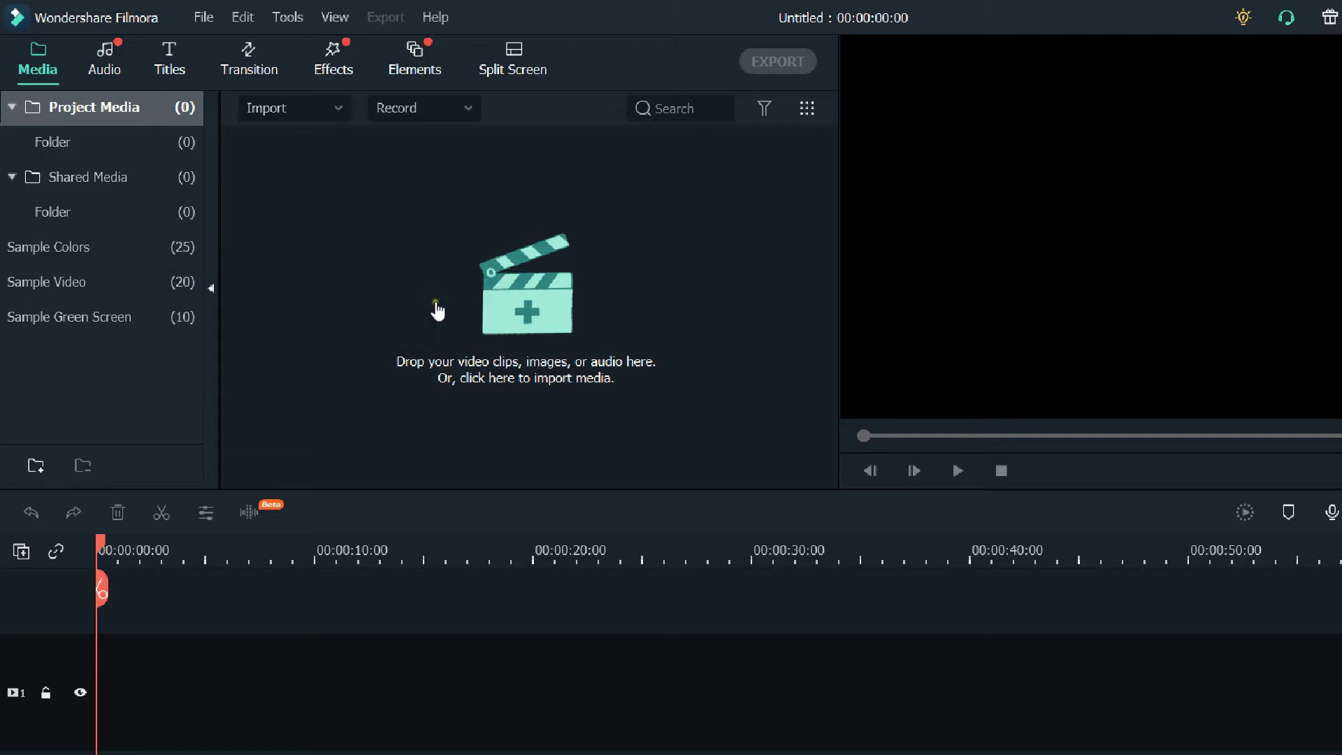
- Import the _123 image and the birthday video from the Personal folder into the project media
left_click(442, 240)
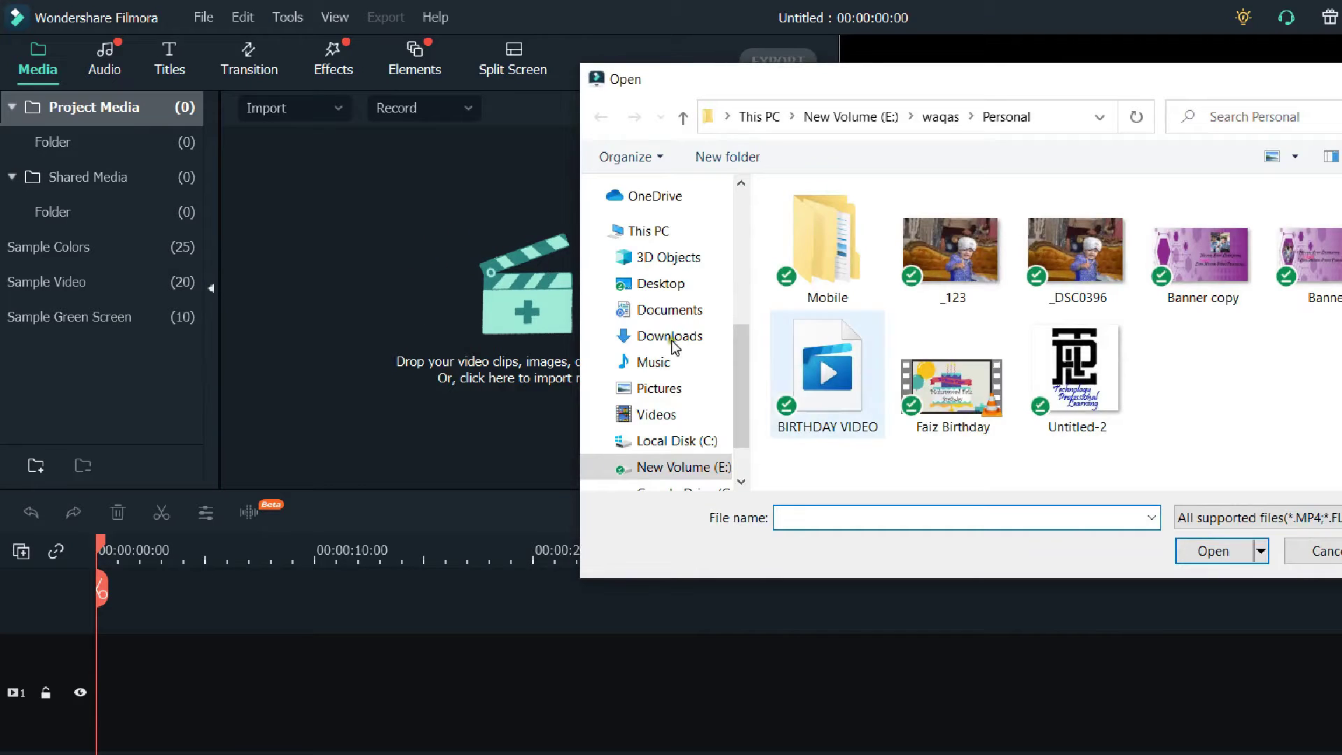
left_click(950, 252)
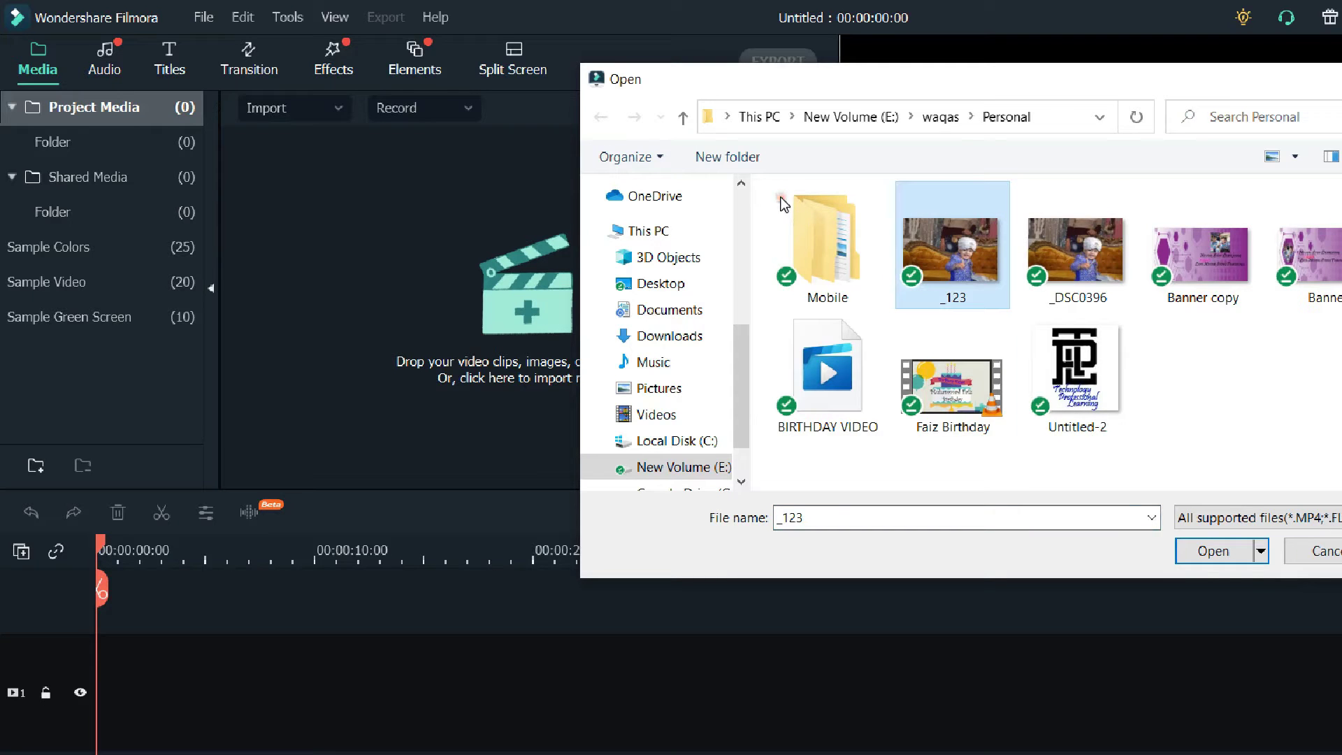
double_click(963, 422)
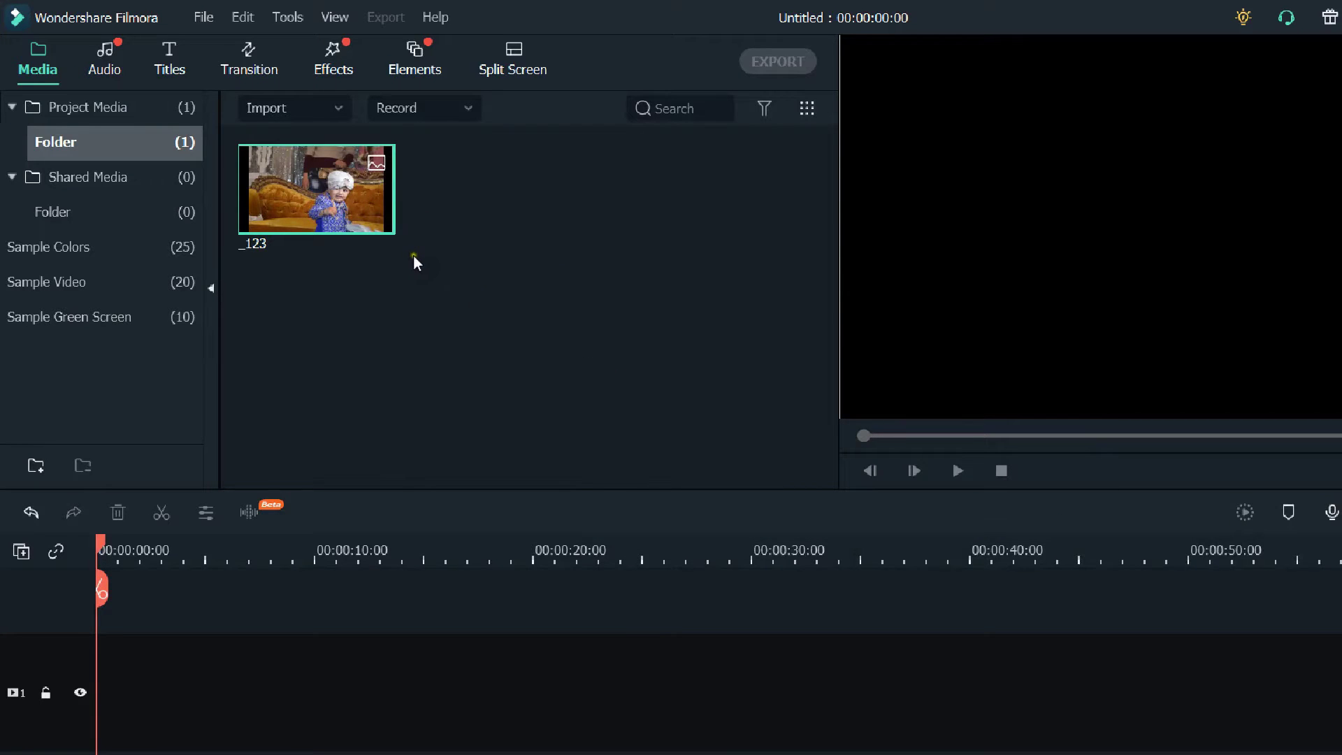
double_click(464, 242)
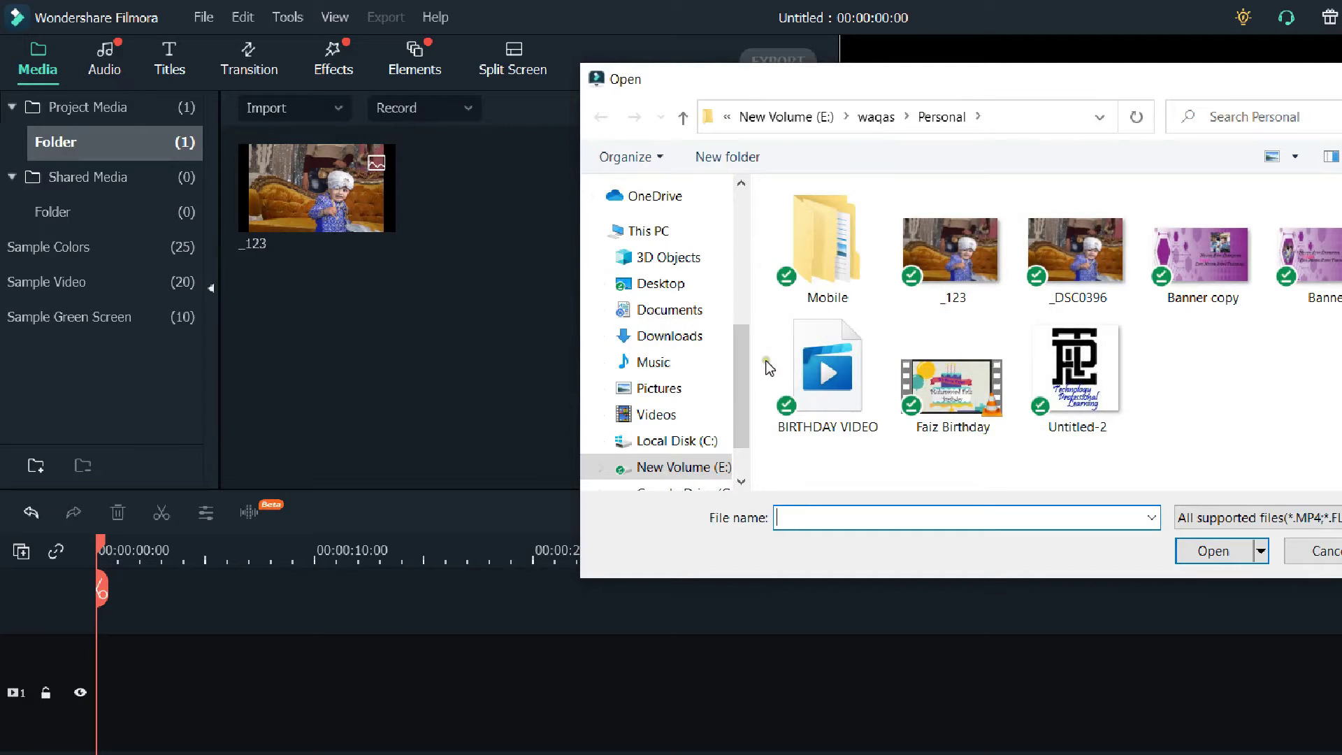
double_click(762, 332)
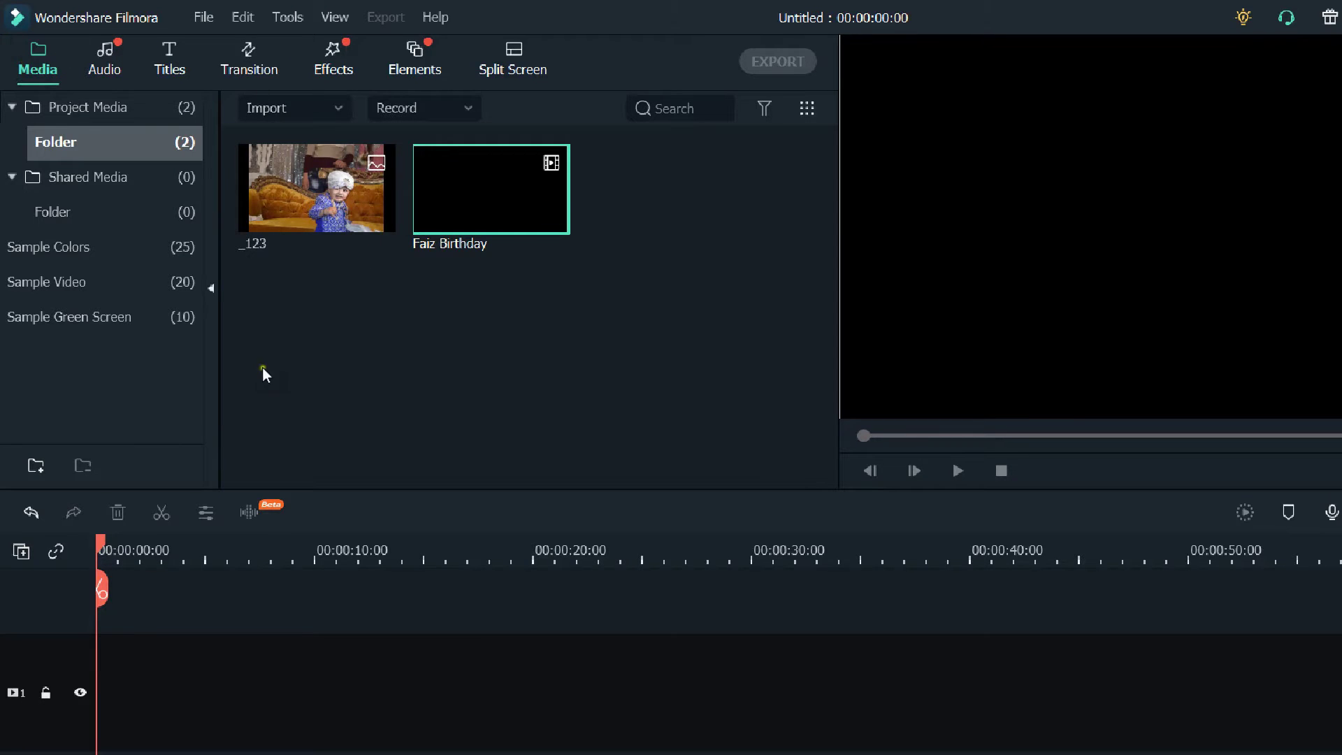
- Browse the audio, titles, transition, effects, elements and split screen libraries
left_click(93, 52)
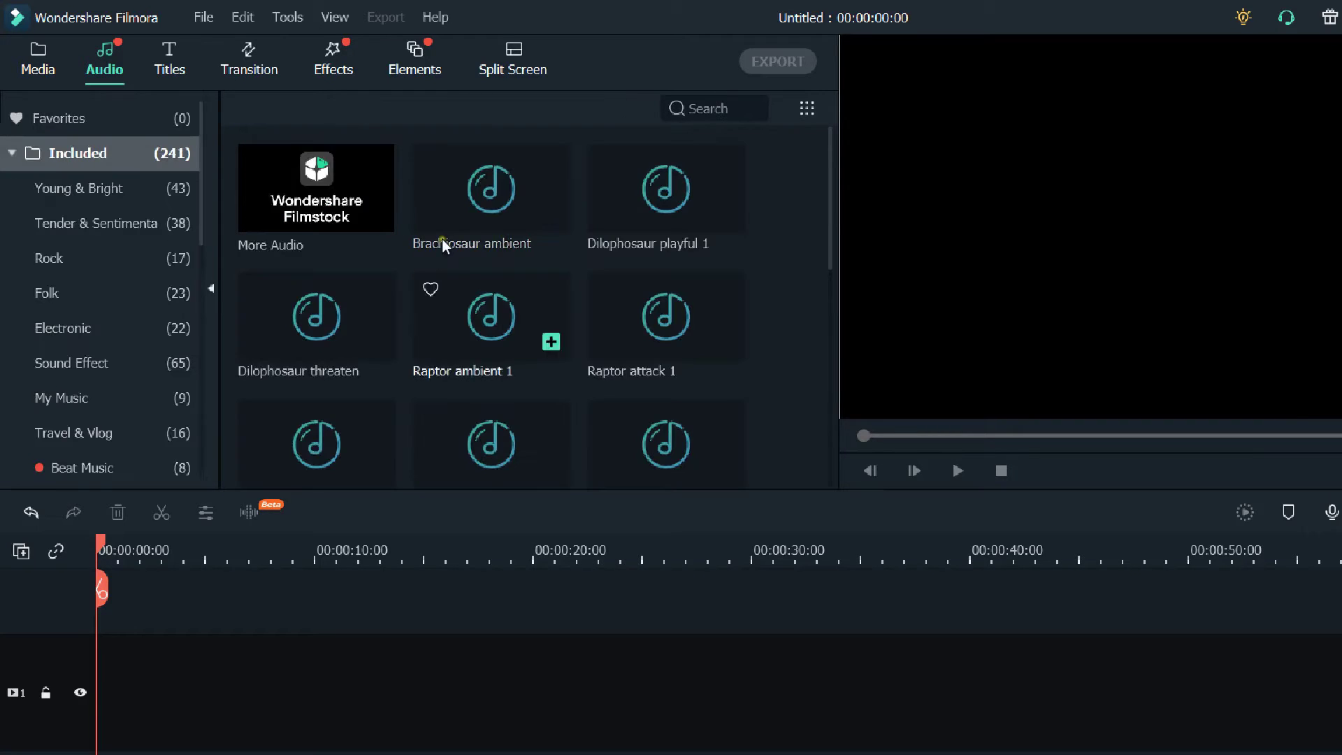
left_click(136, 58)
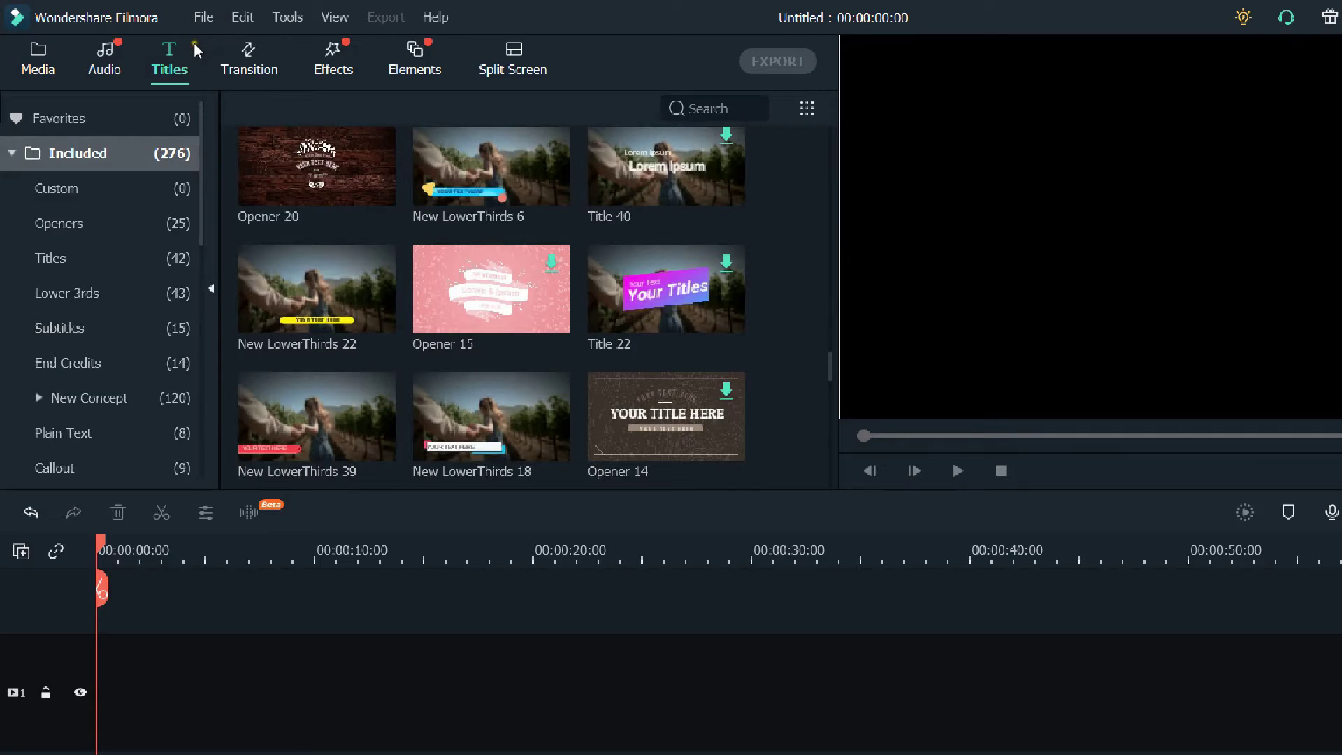
left_click(249, 57)
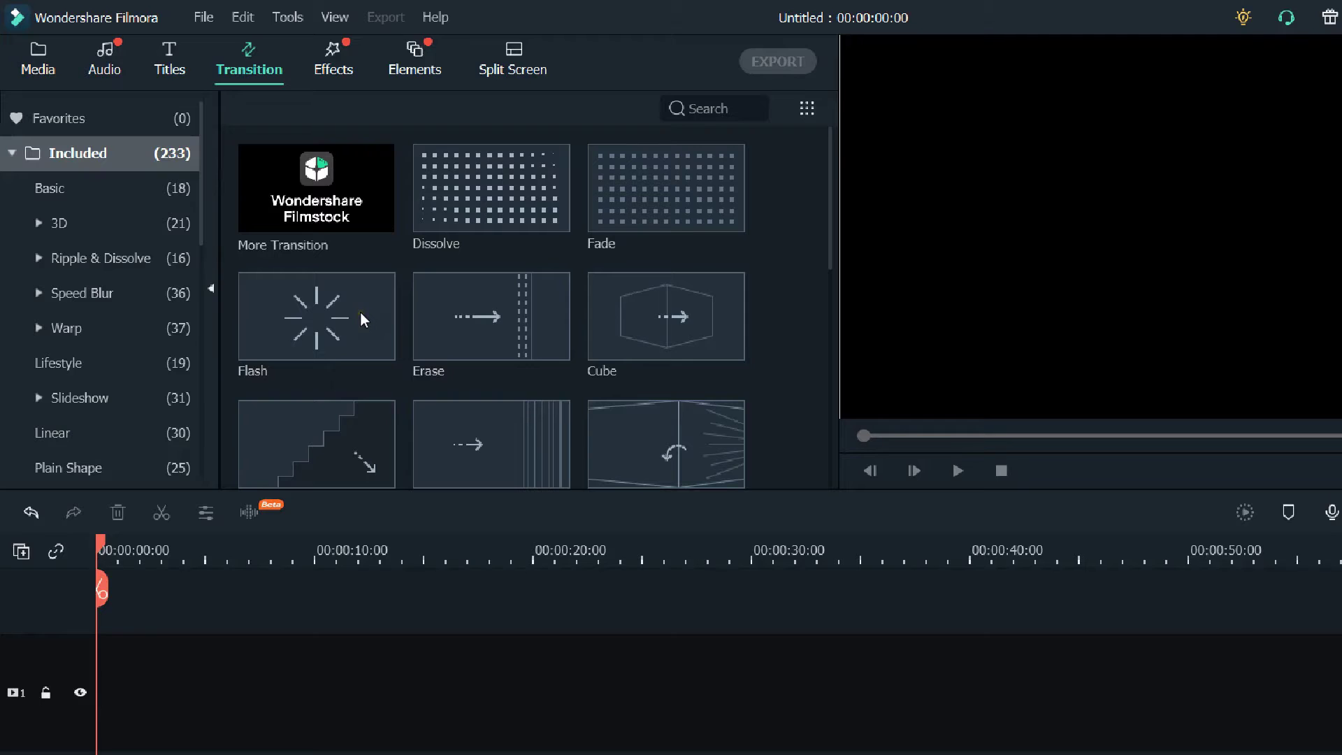
left_click(334, 59)
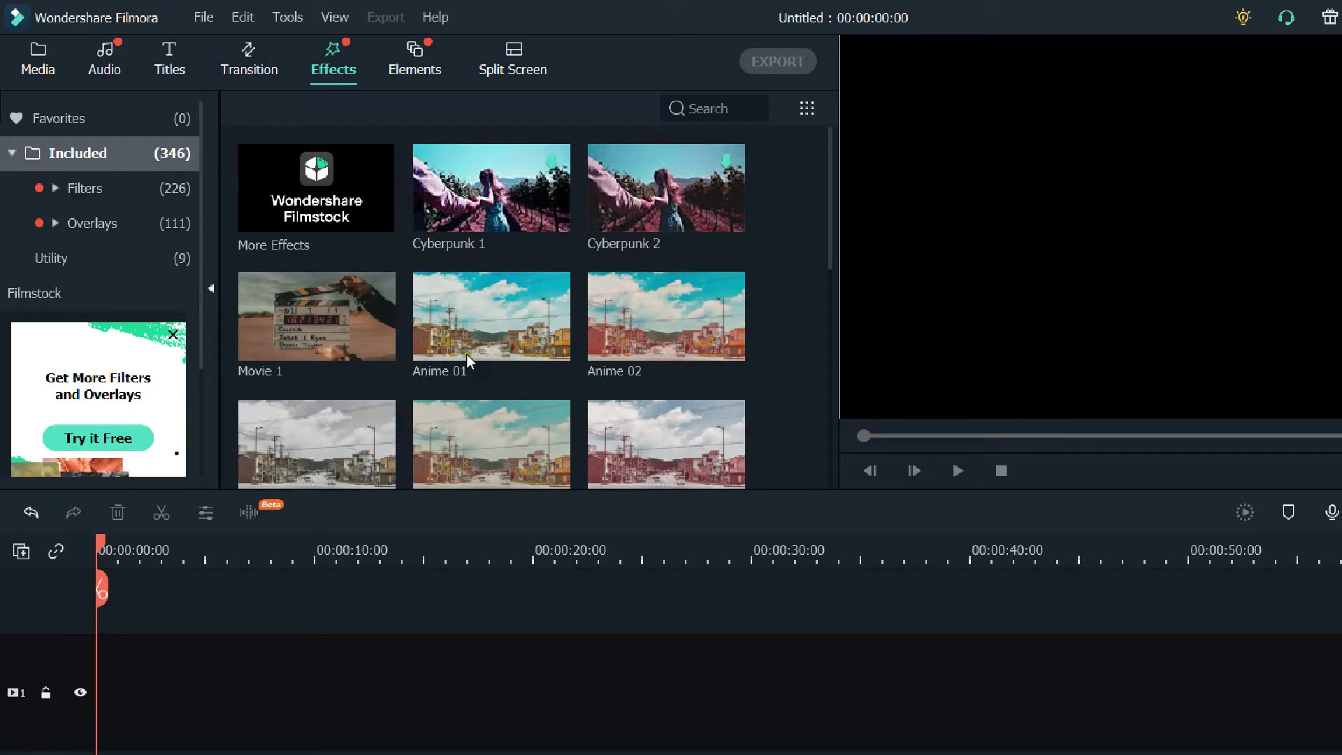
left_click(412, 58)
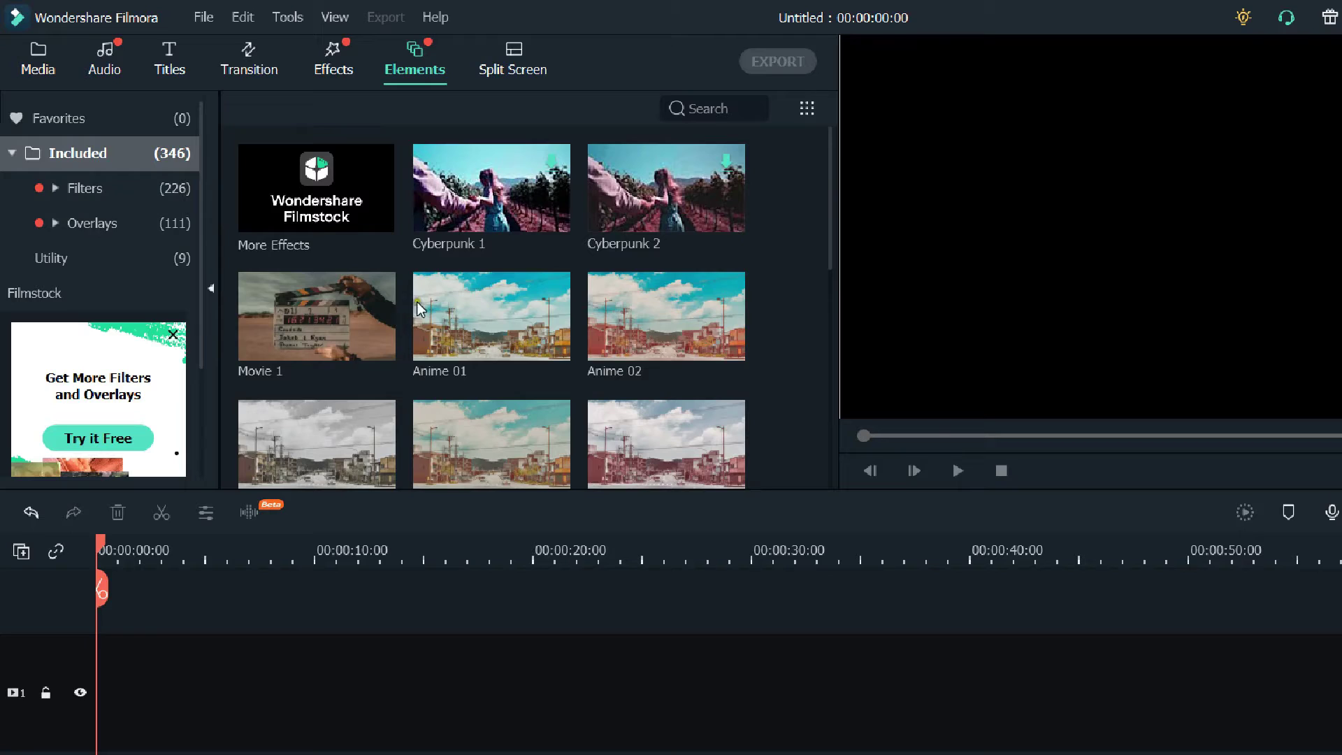
left_click(406, 66)
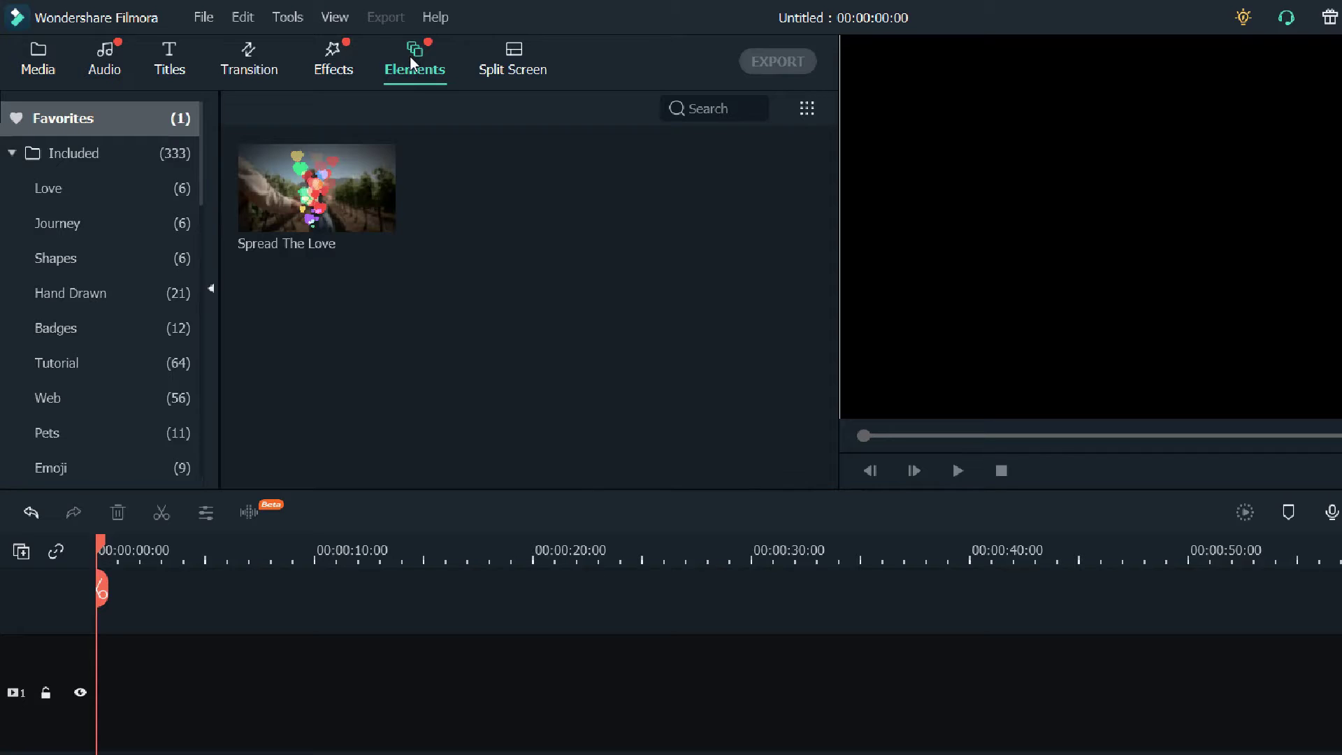
scroll(410, 56, "down", 1)
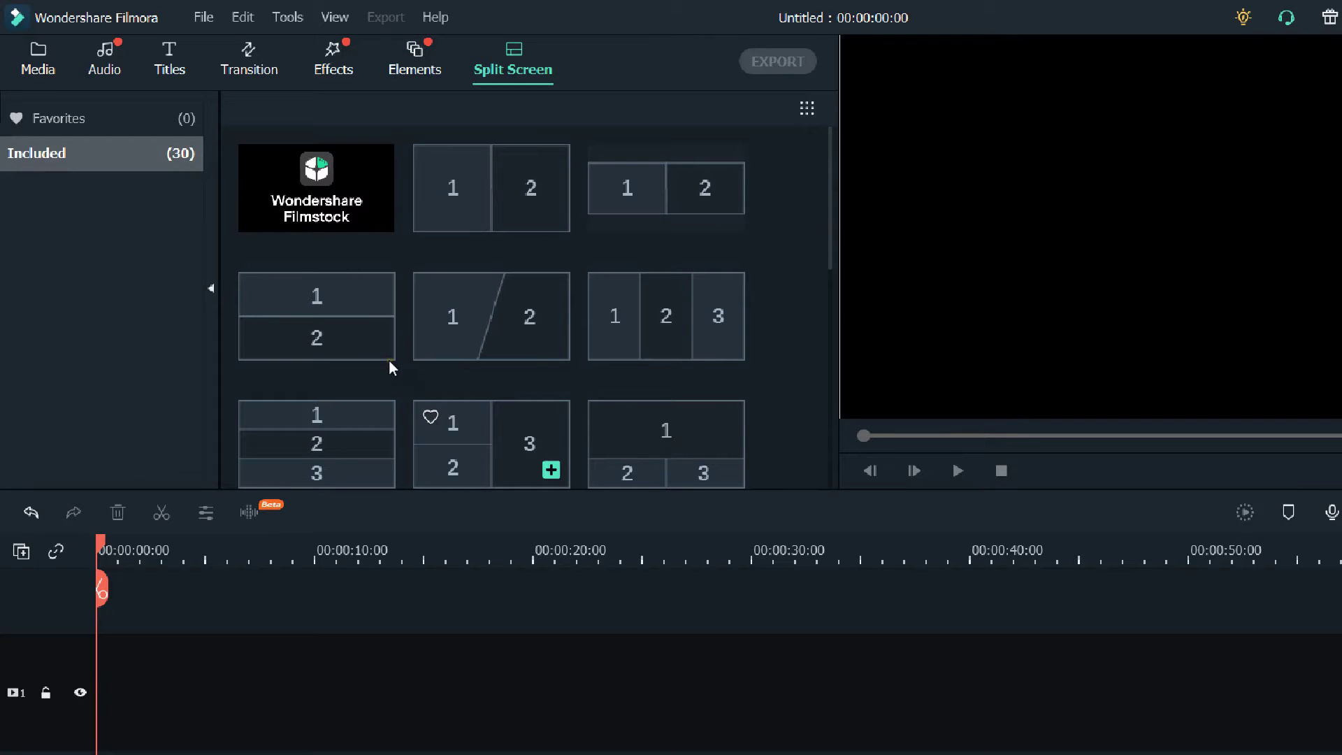
- Preview the _123 image from the project media and place it at the start of the first video track
left_click(19, 52)
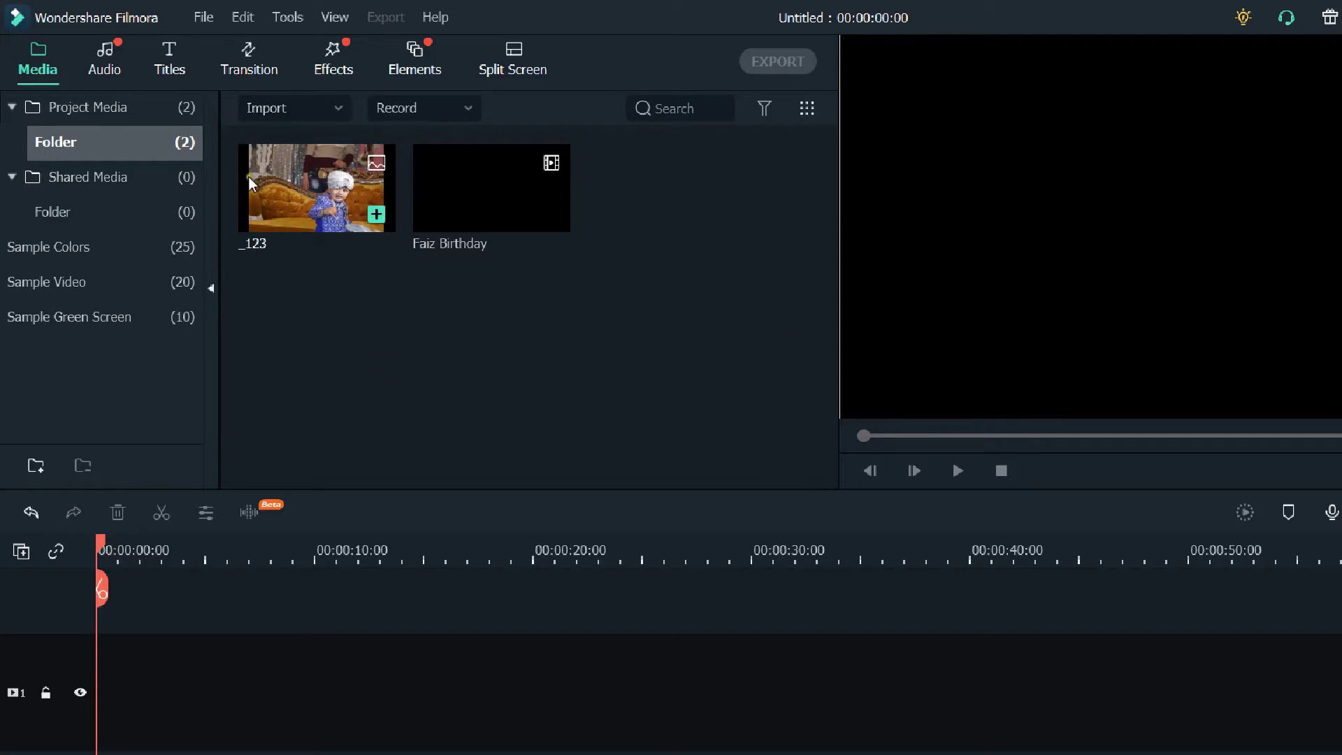
mouse_move(235, 203)
mouse_move(255, 168)
double_click(251, 157)
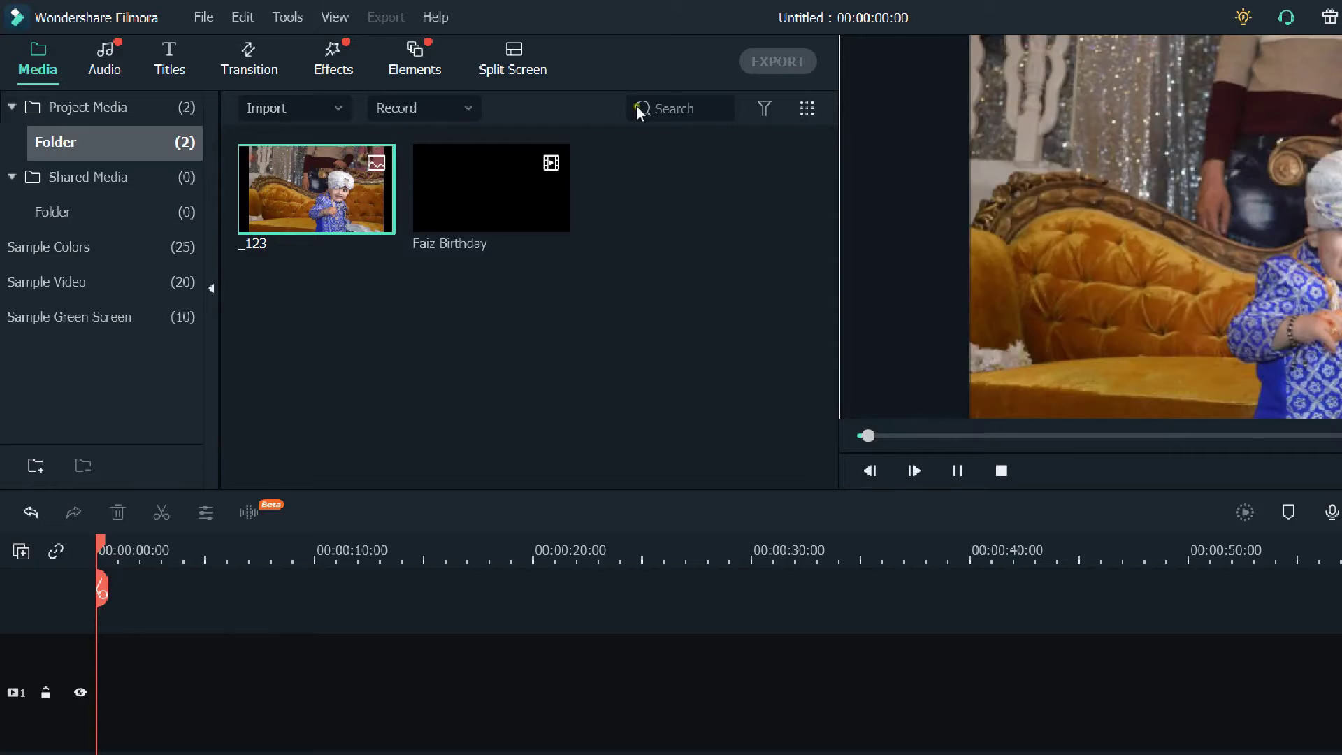
mouse_move(291, 179)
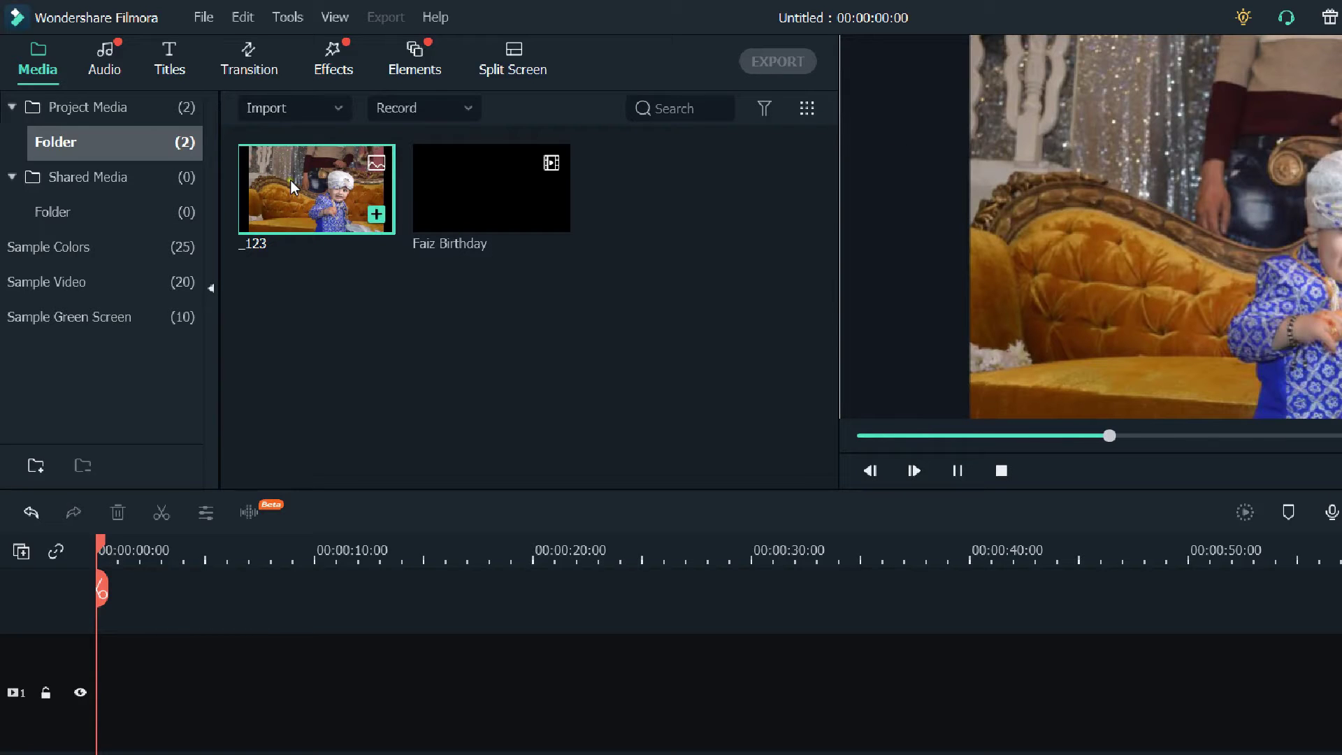
left_click_drag(298, 172, 81, 552)
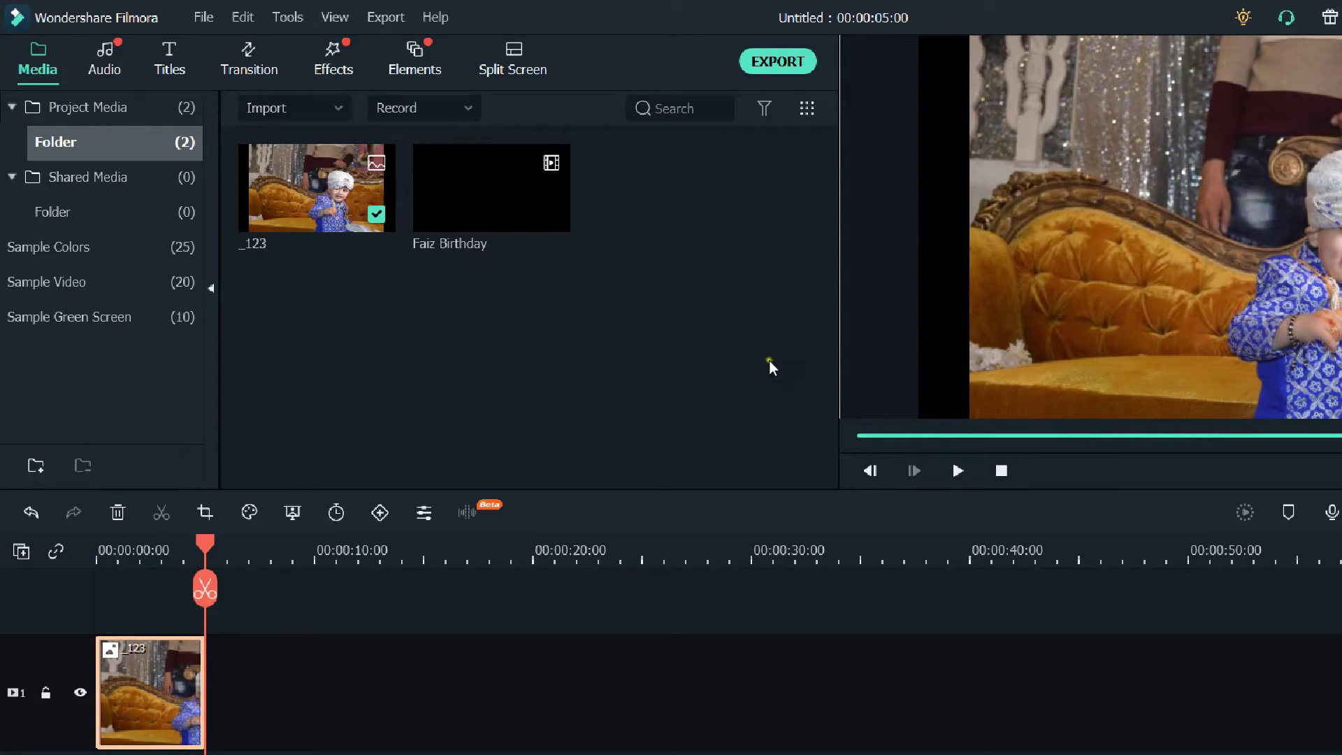
- Add the birthday video after the image on the first video track, accepting the default choice for the resolution and frame rate mismatch
key("space")
mouse_move(407, 175)
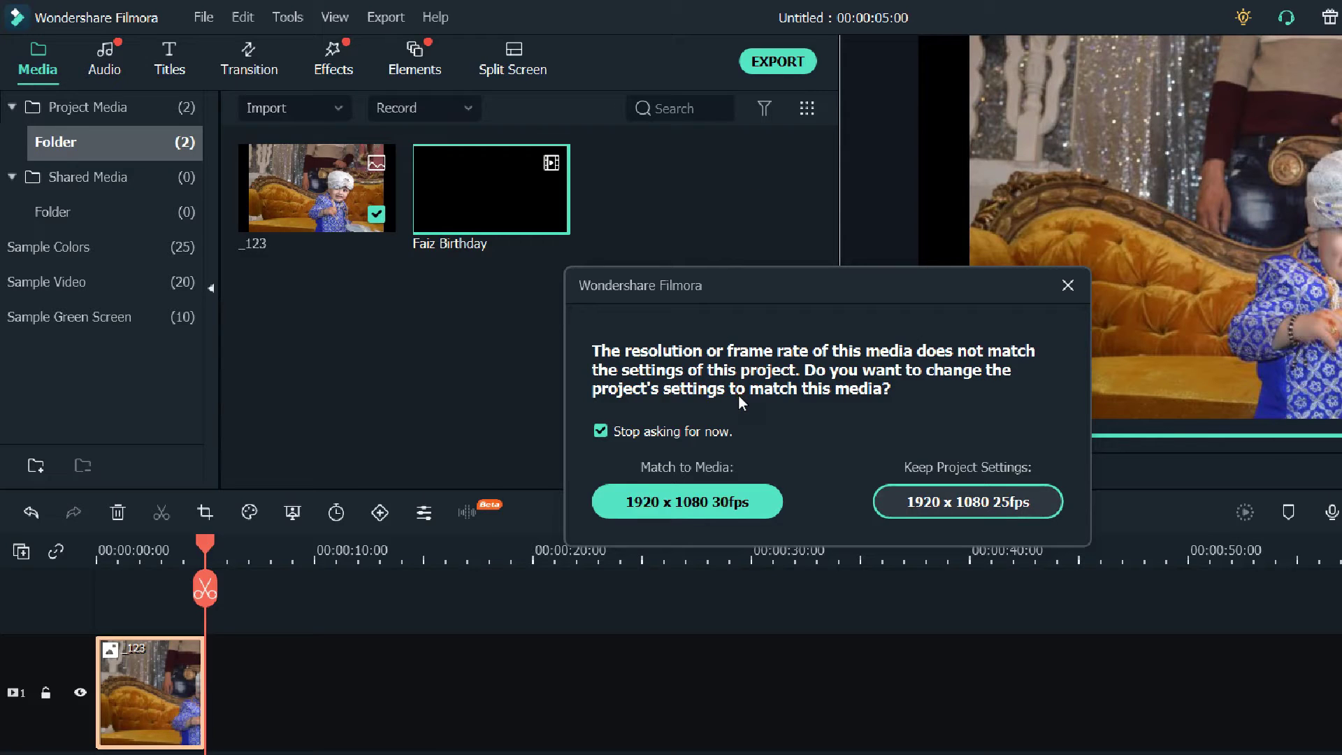
key("Return")
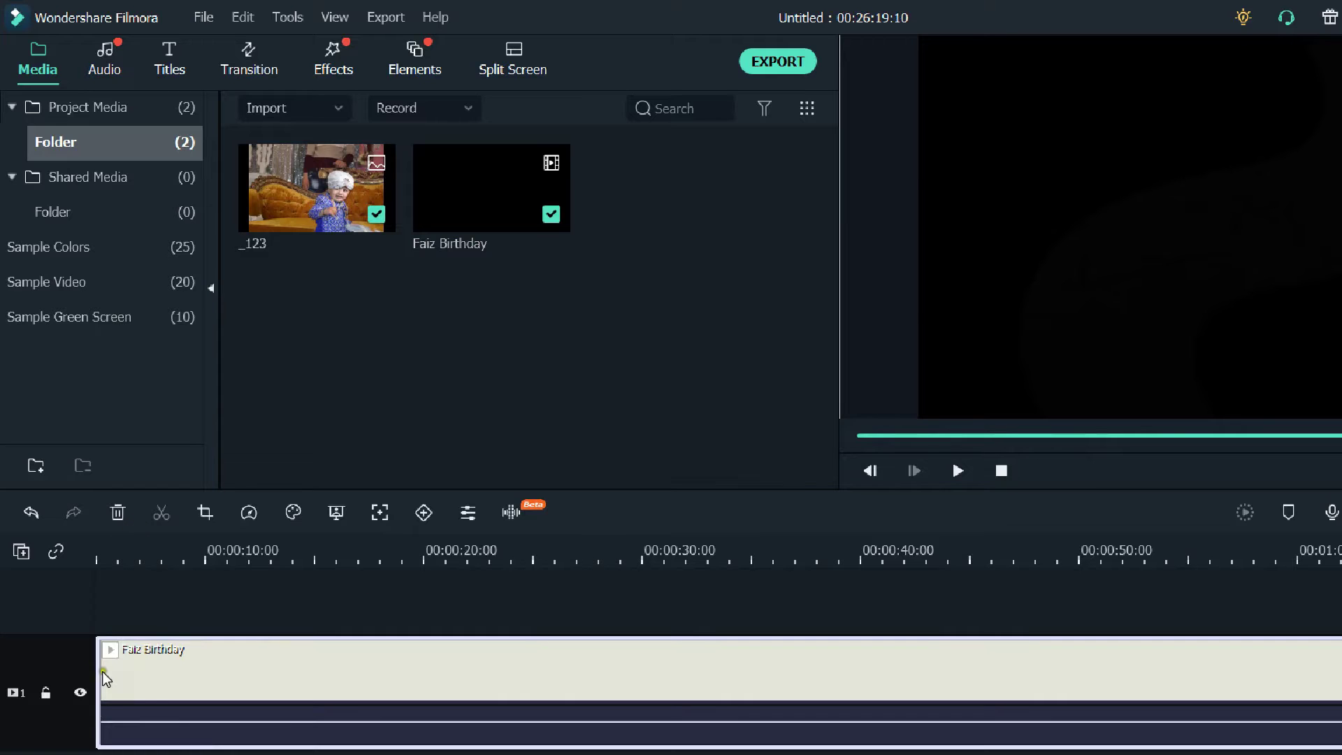
left_click_drag(109, 720, 110, 720)
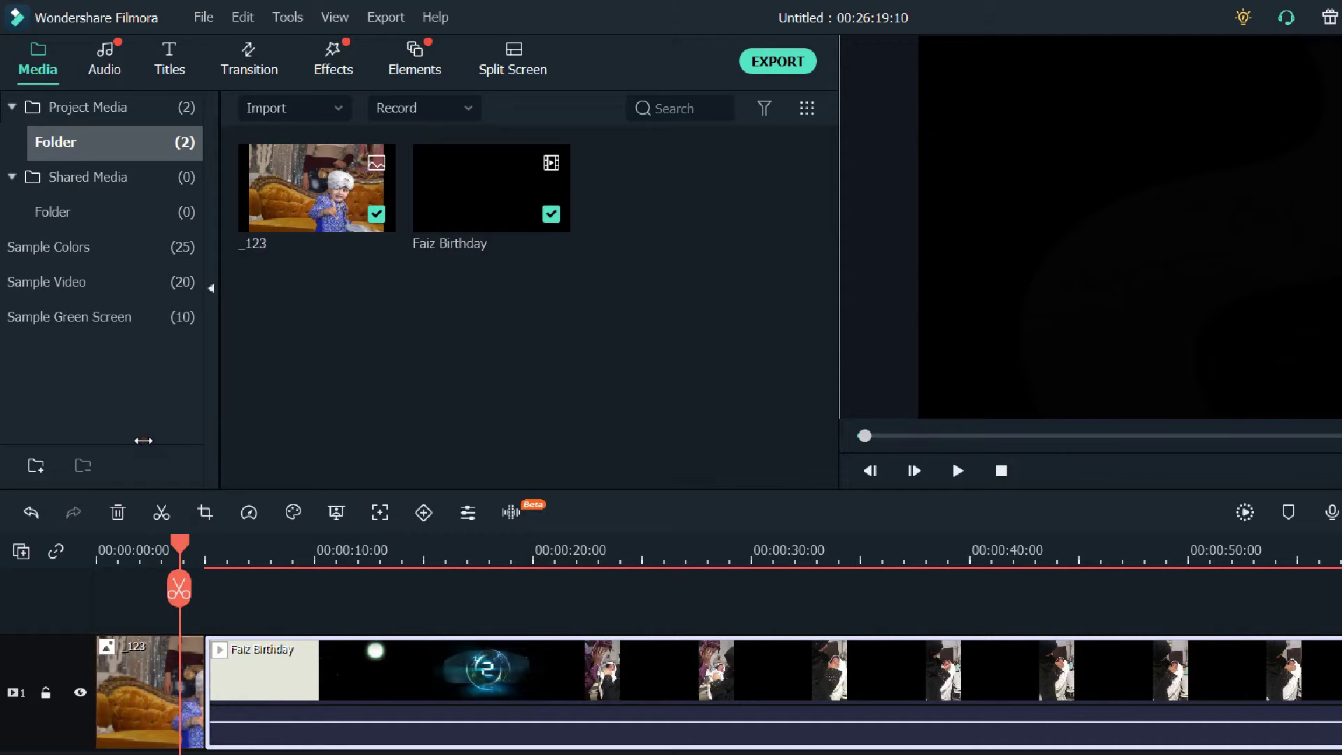
- Play the timeline from the start, then split the birthday video at about 15 seconds and delete the part after the cut
left_click_drag(179, 654, 97, 642)
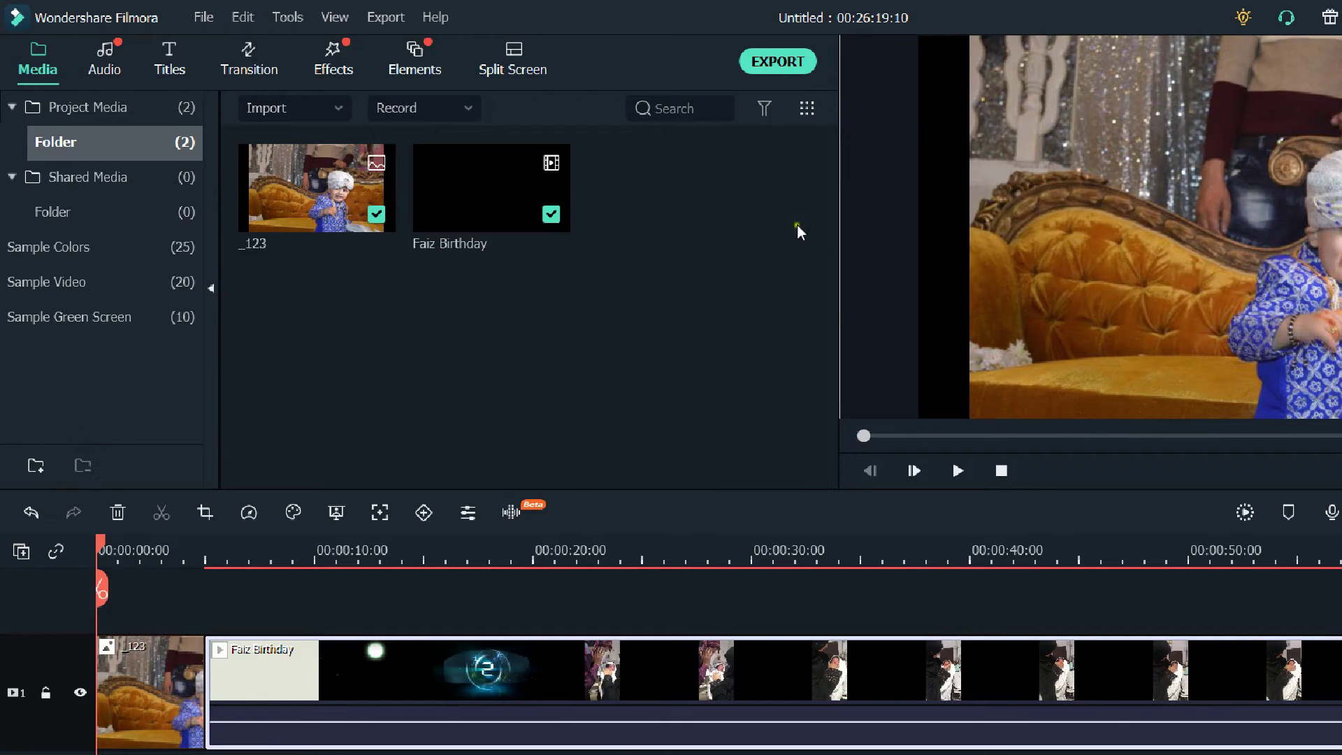
key("space")
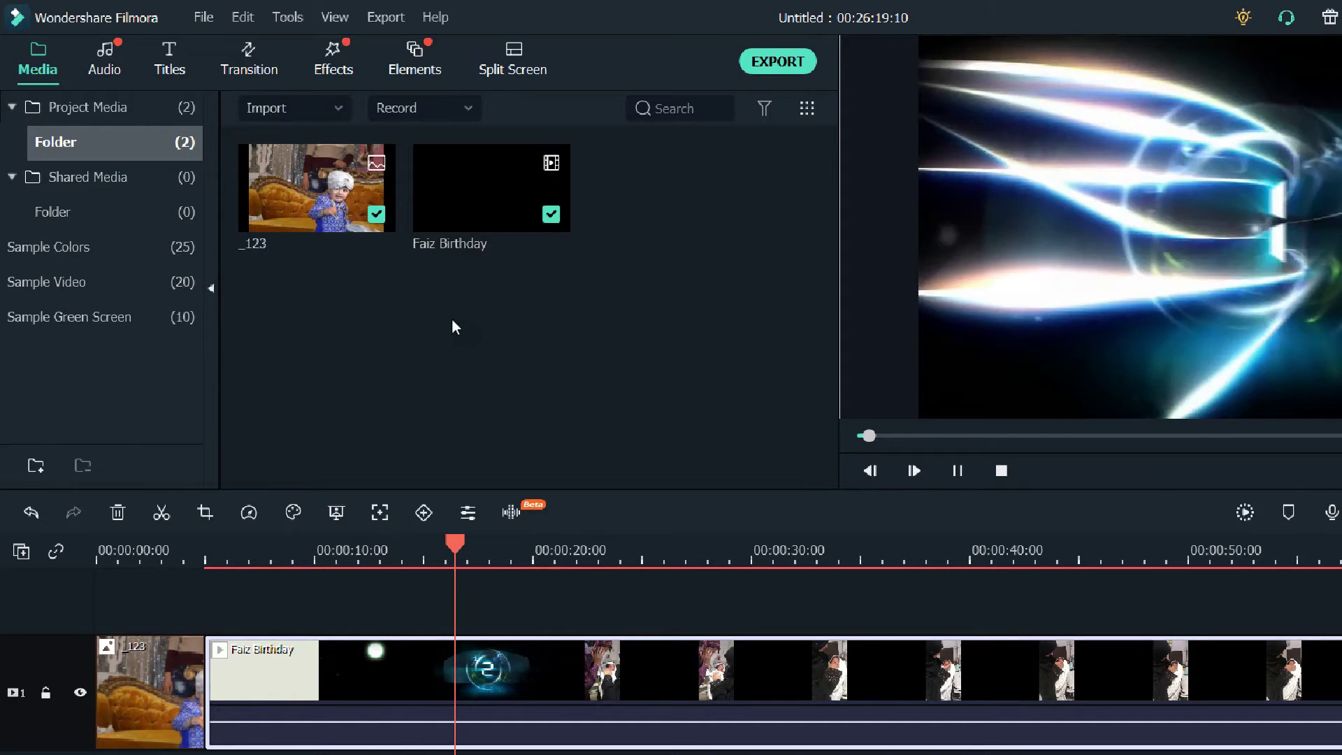
key("space")
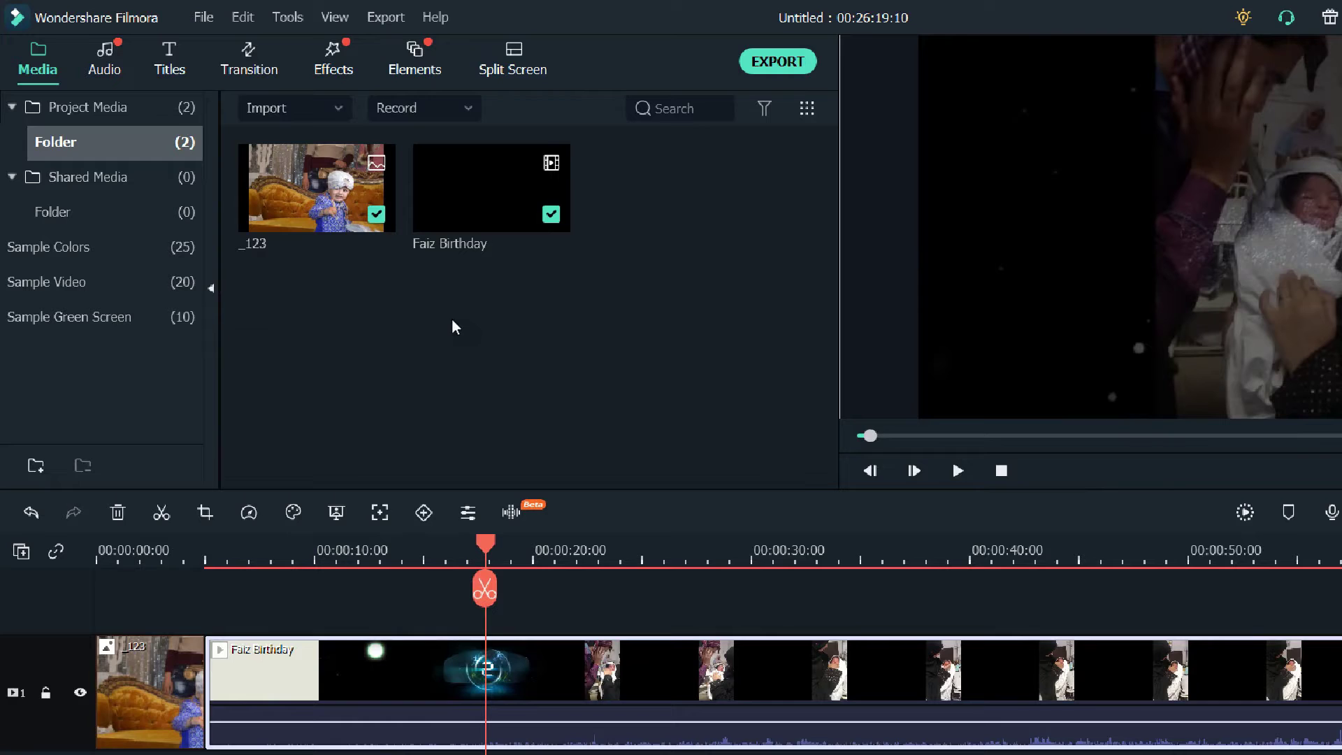
left_click(388, 435)
left_click_drag(486, 543, 432, 543)
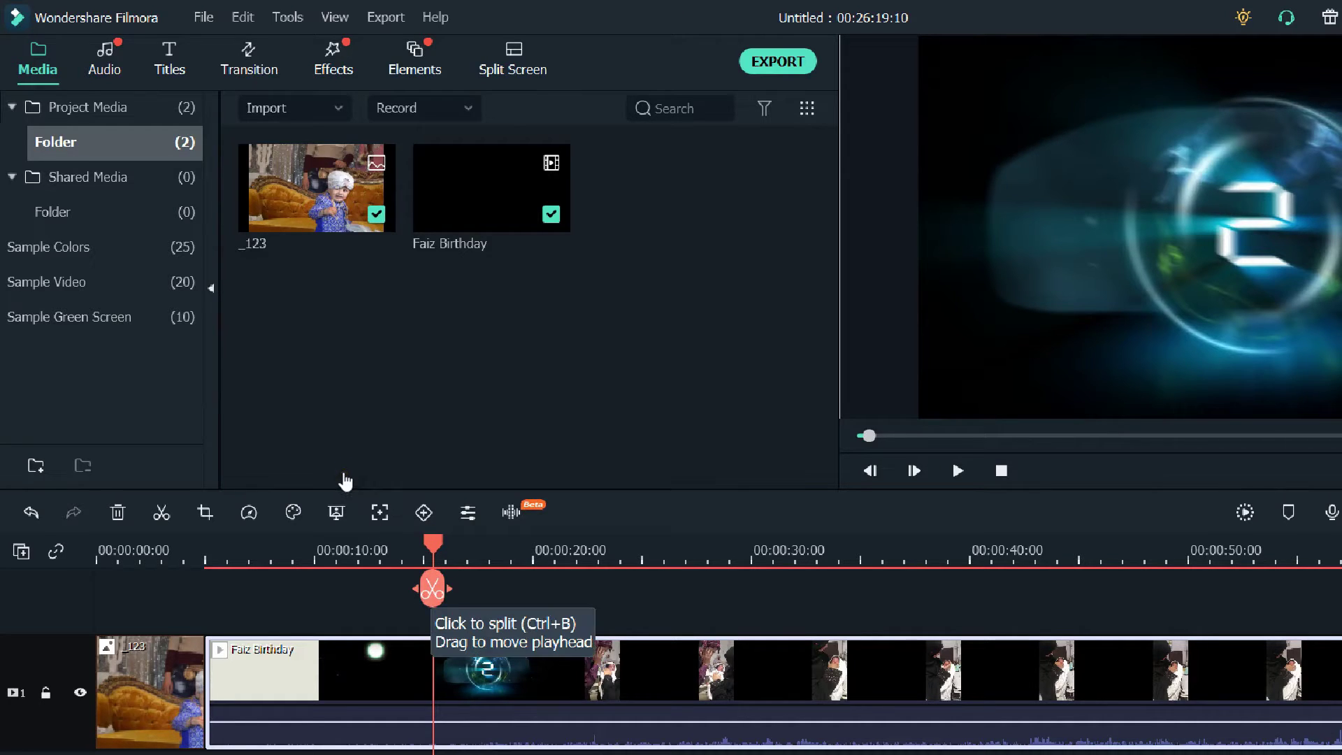
key("ctrl+b")
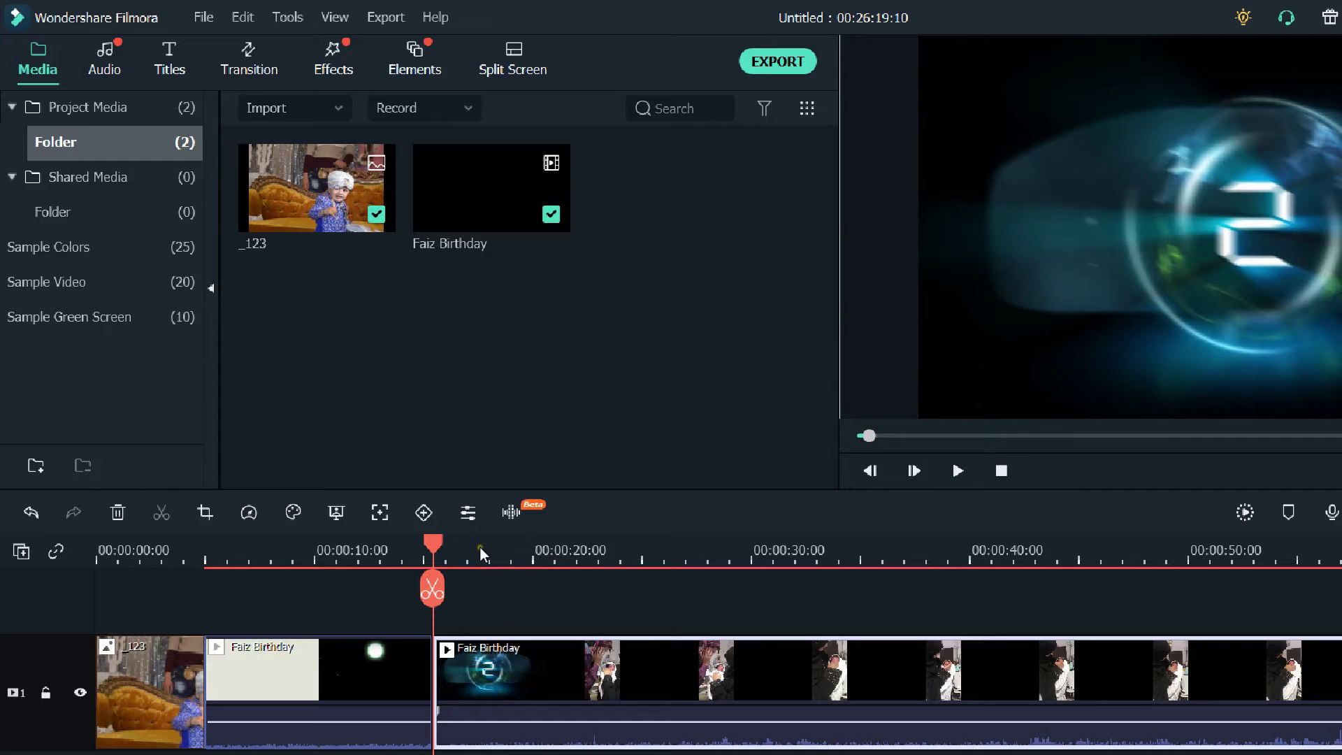
key("Delete")
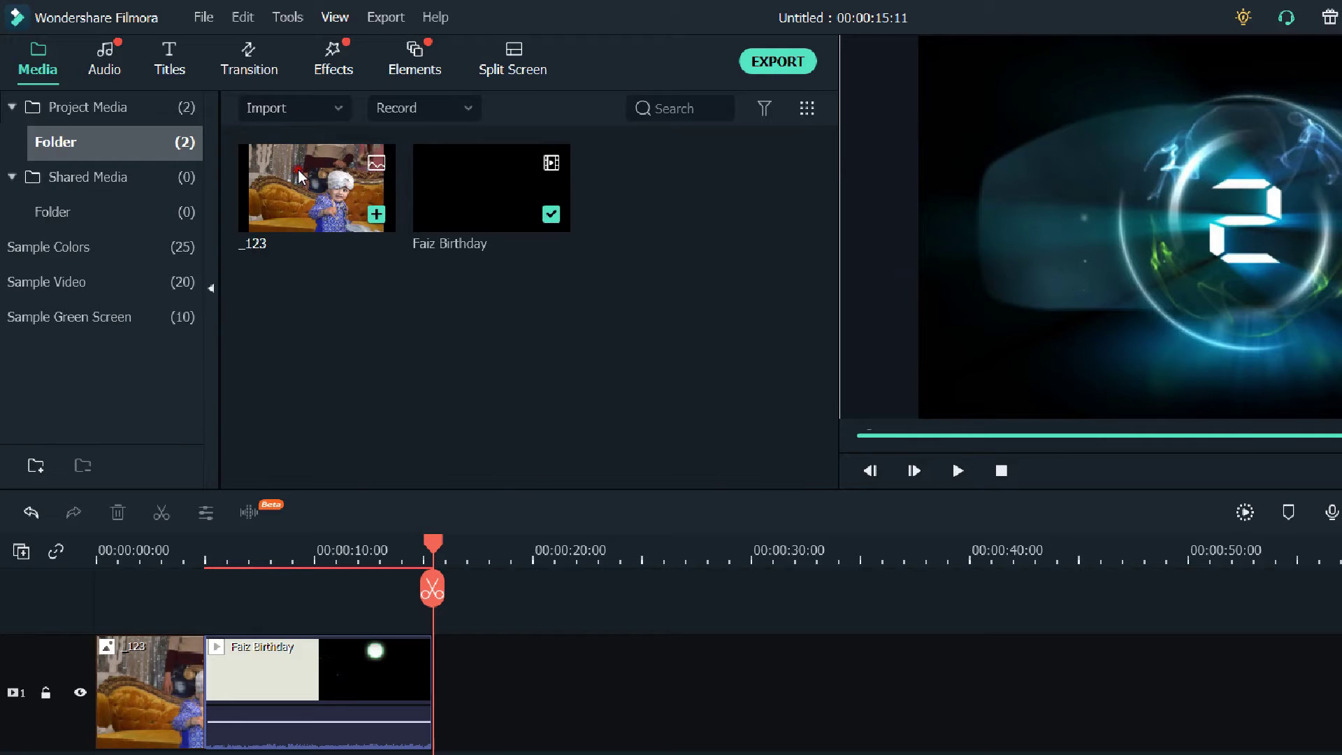
- Append the _123 image after the trimmed birthday video and play back the timeline to check the sequence
left_click(376, 214)
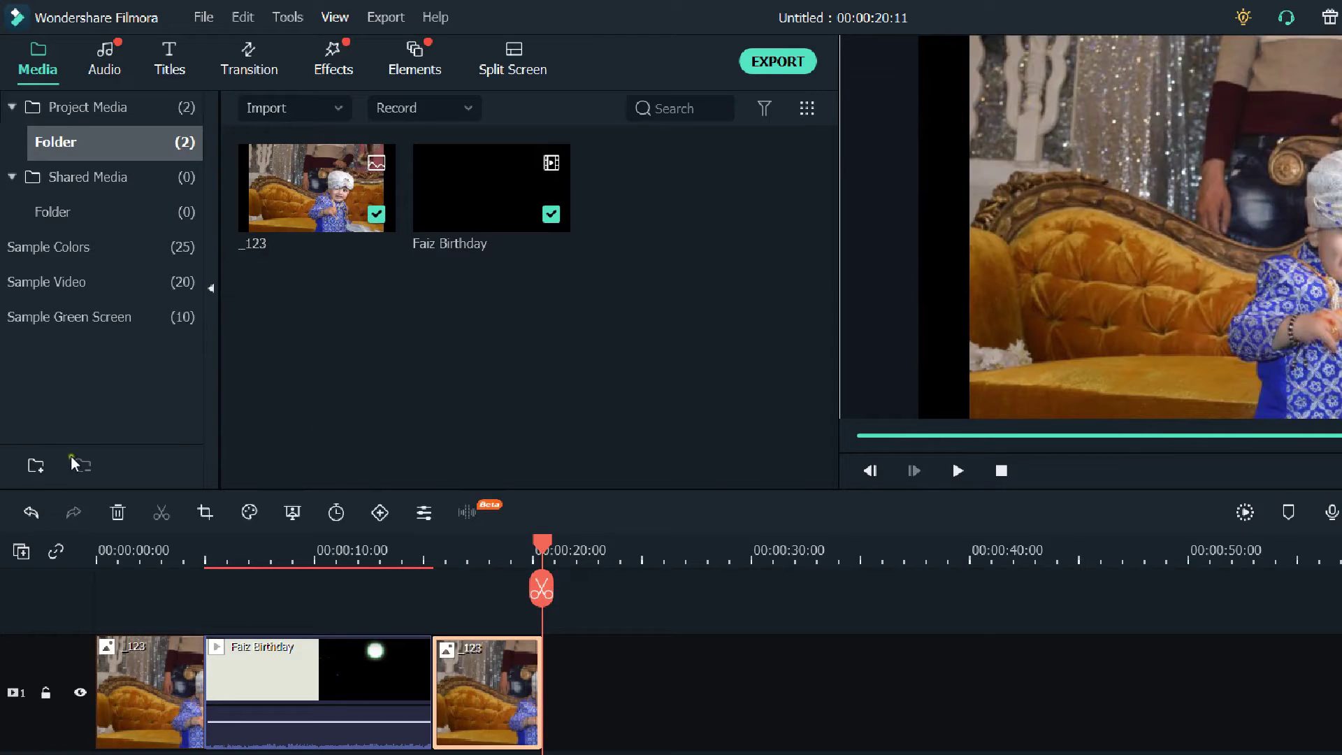
left_click(128, 545)
key("space")
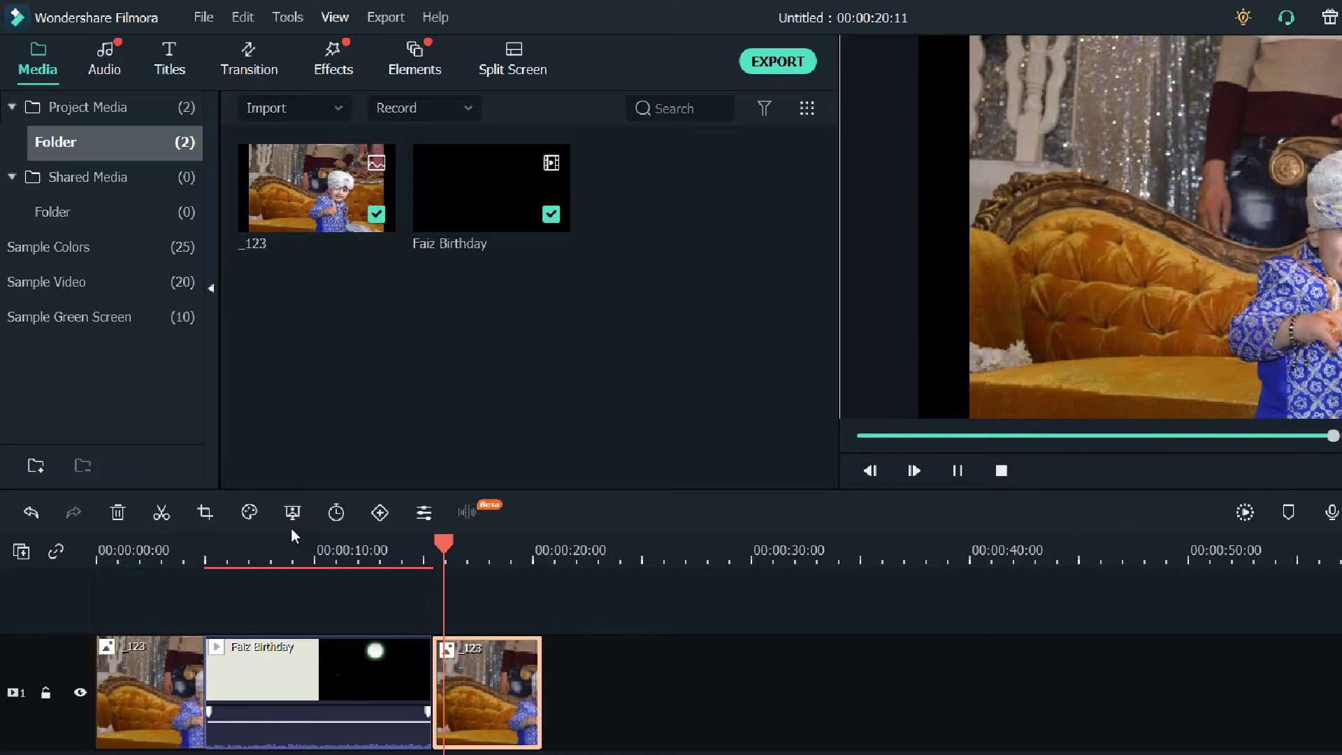
key("space")
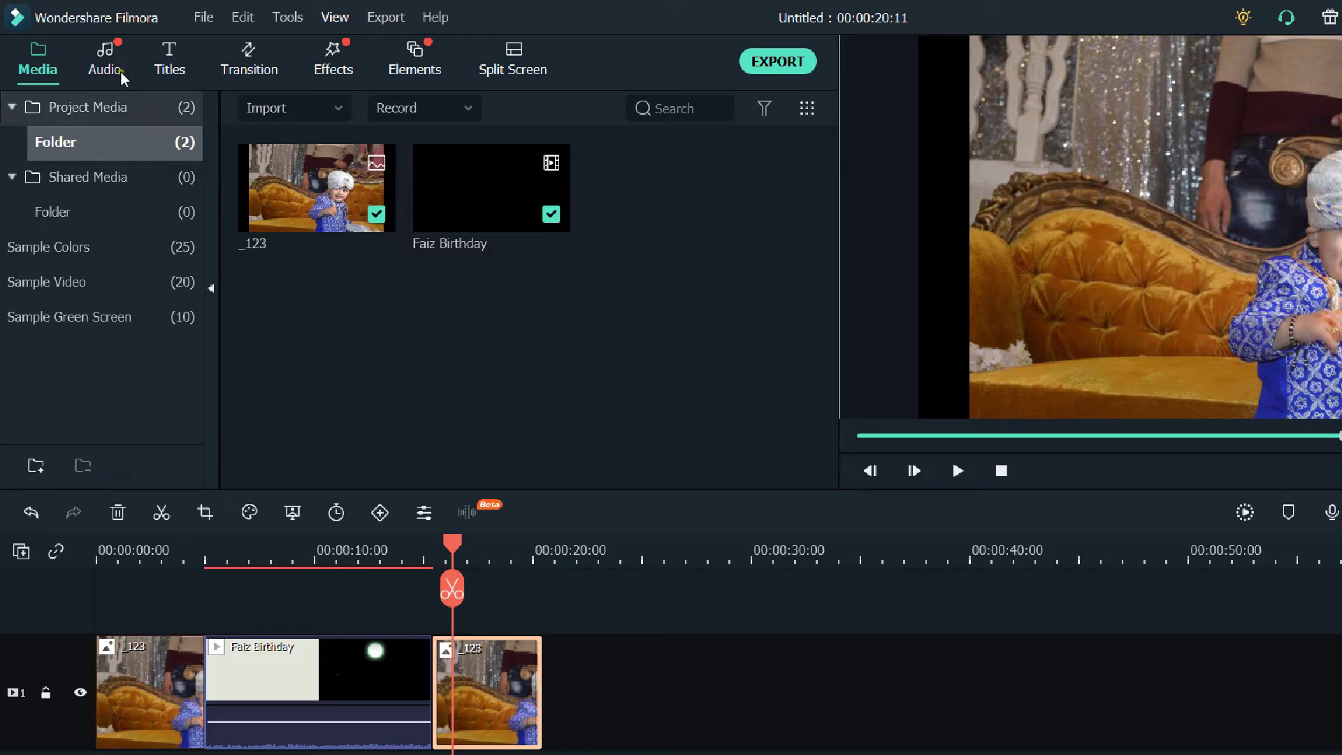
- Browse the included title templates and add New Title 23 at the timeline start on a track above the first image
left_click(130, 42)
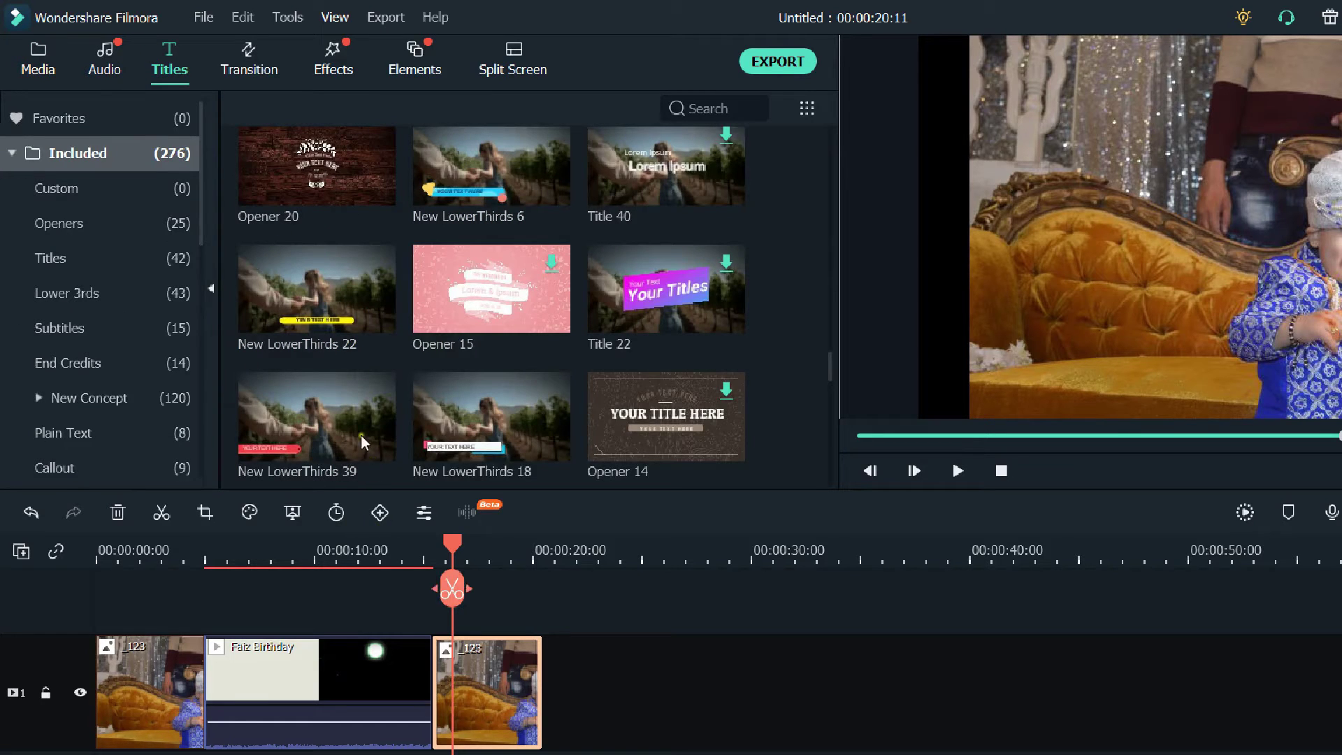
left_click_drag(453, 553, 97, 559)
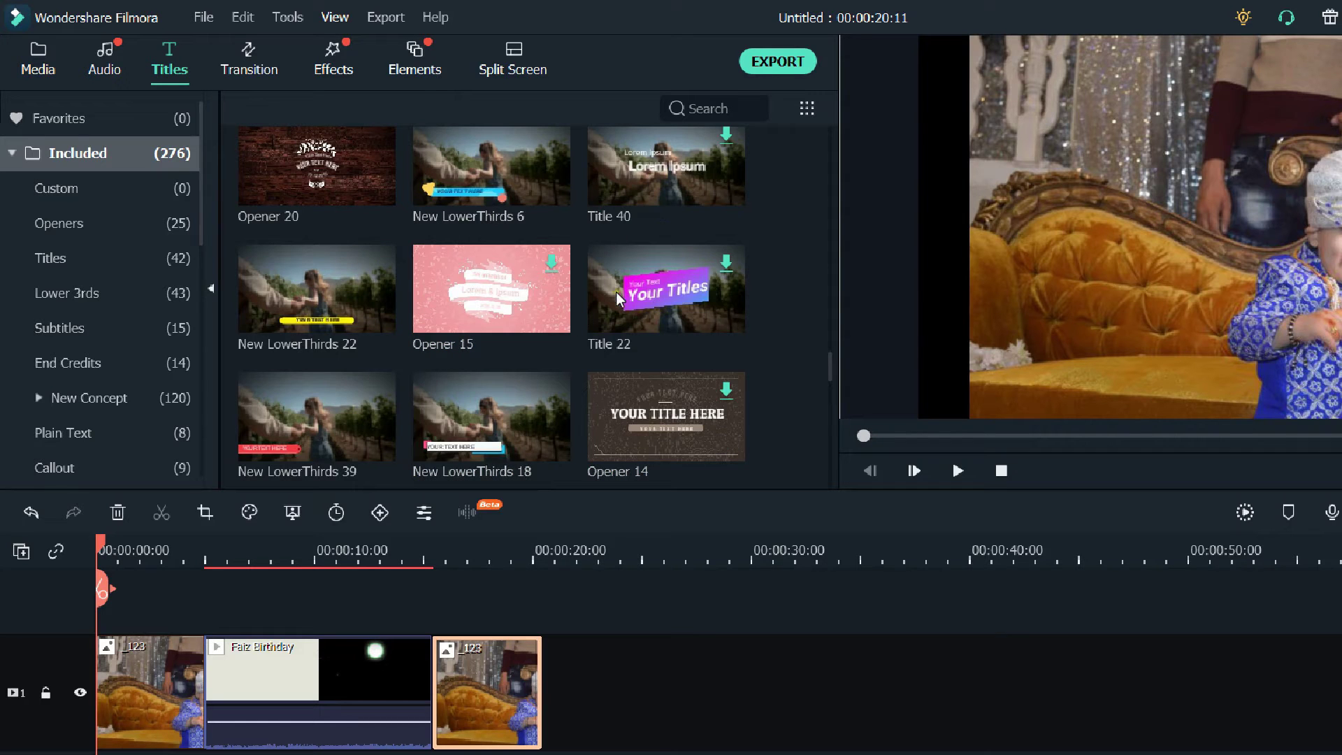
scroll(619, 296, "down", 10)
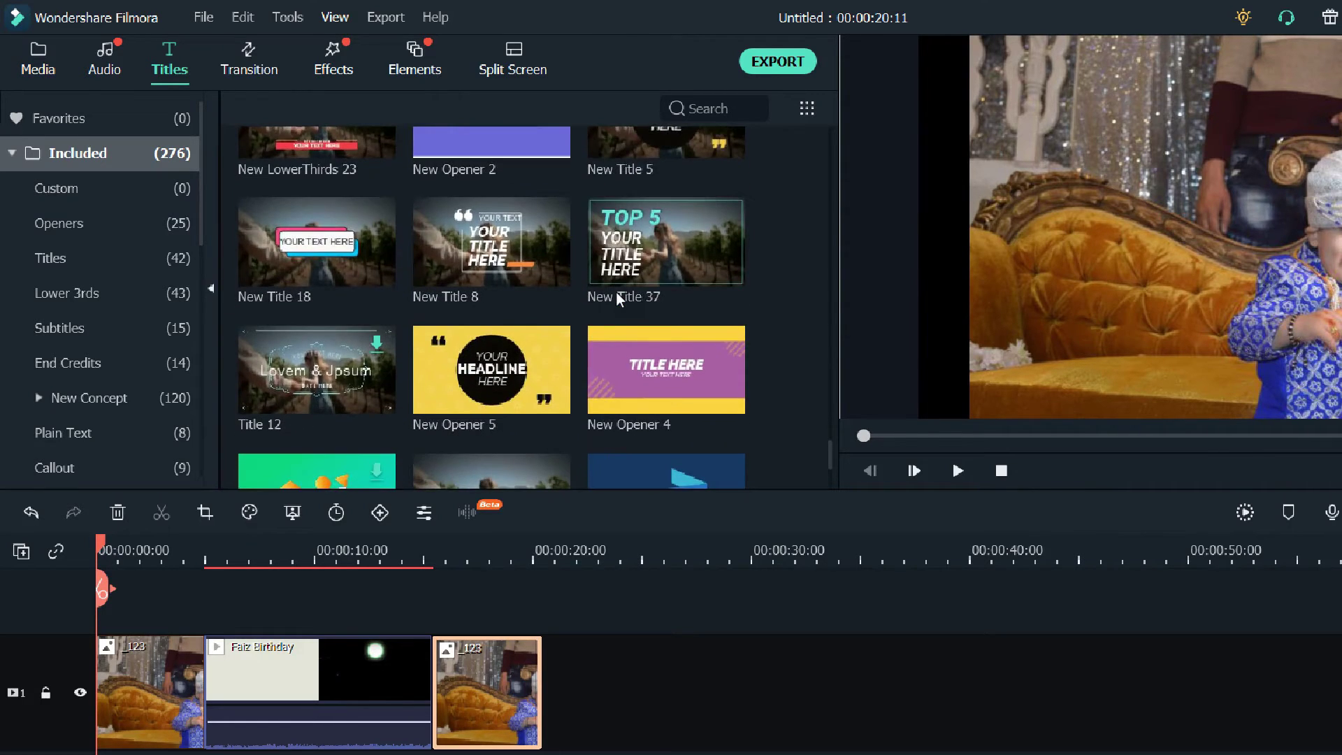
scroll(615, 292, "down", 3)
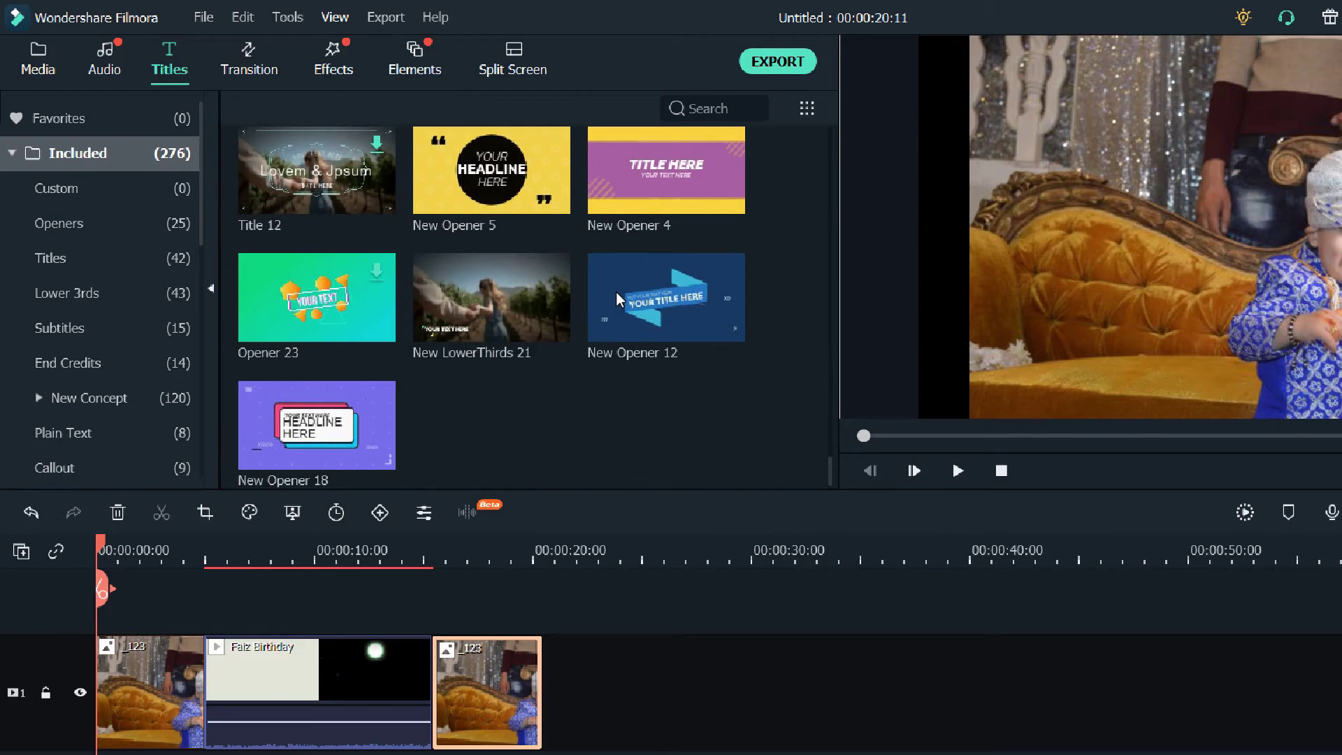
scroll(615, 292, "up", 3)
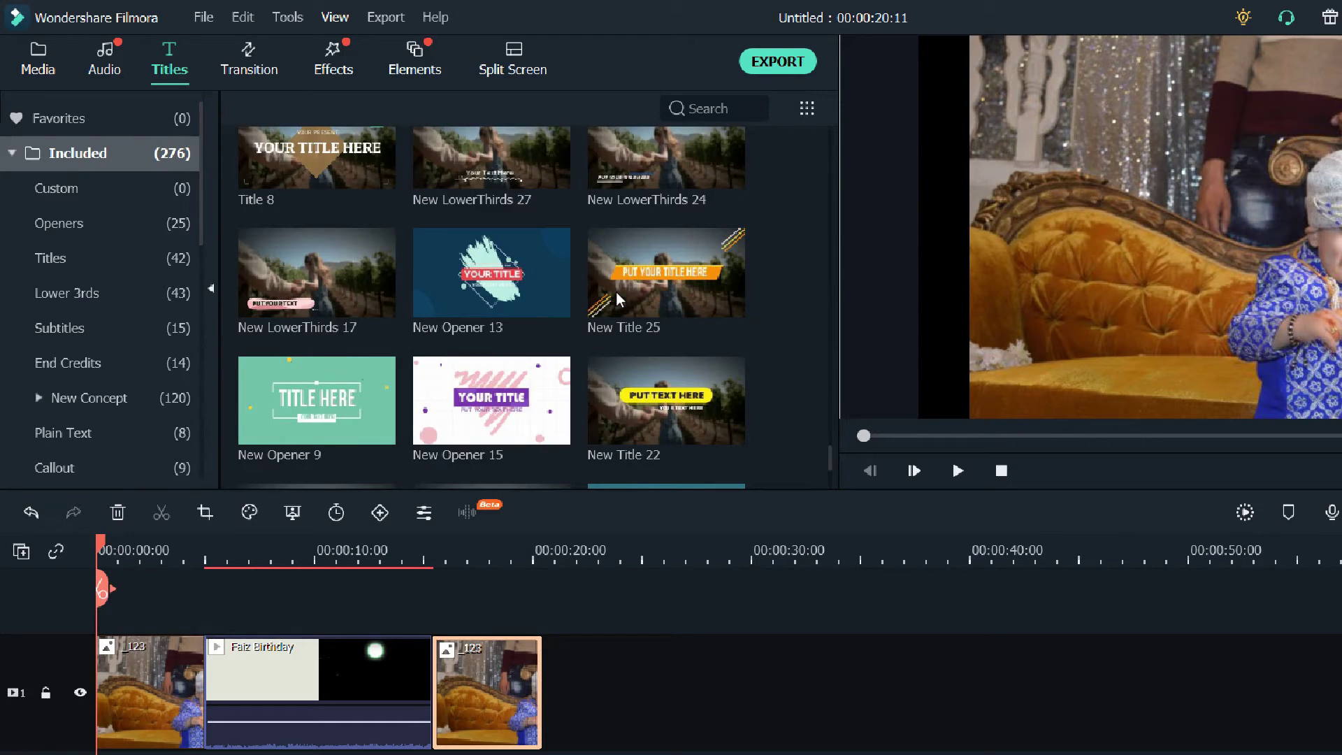
scroll(616, 298, "down", 1)
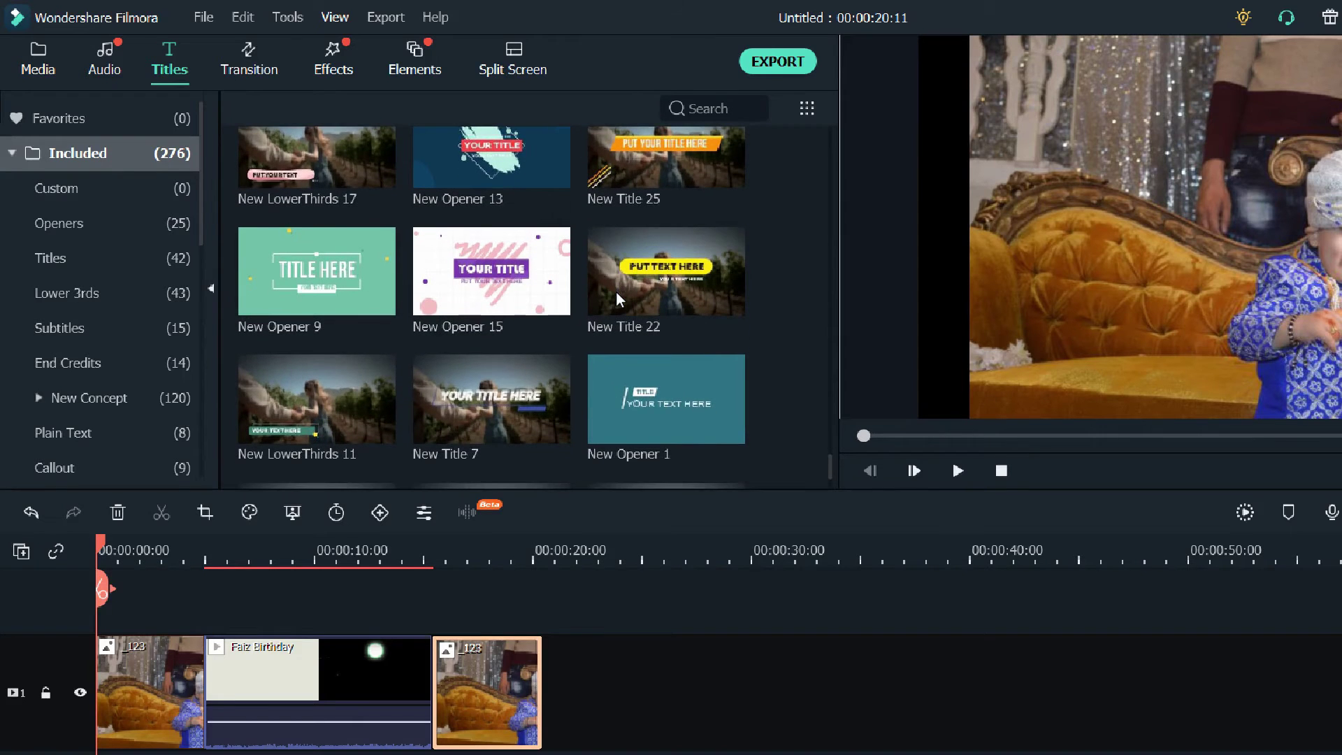
scroll(616, 299, "down", 2)
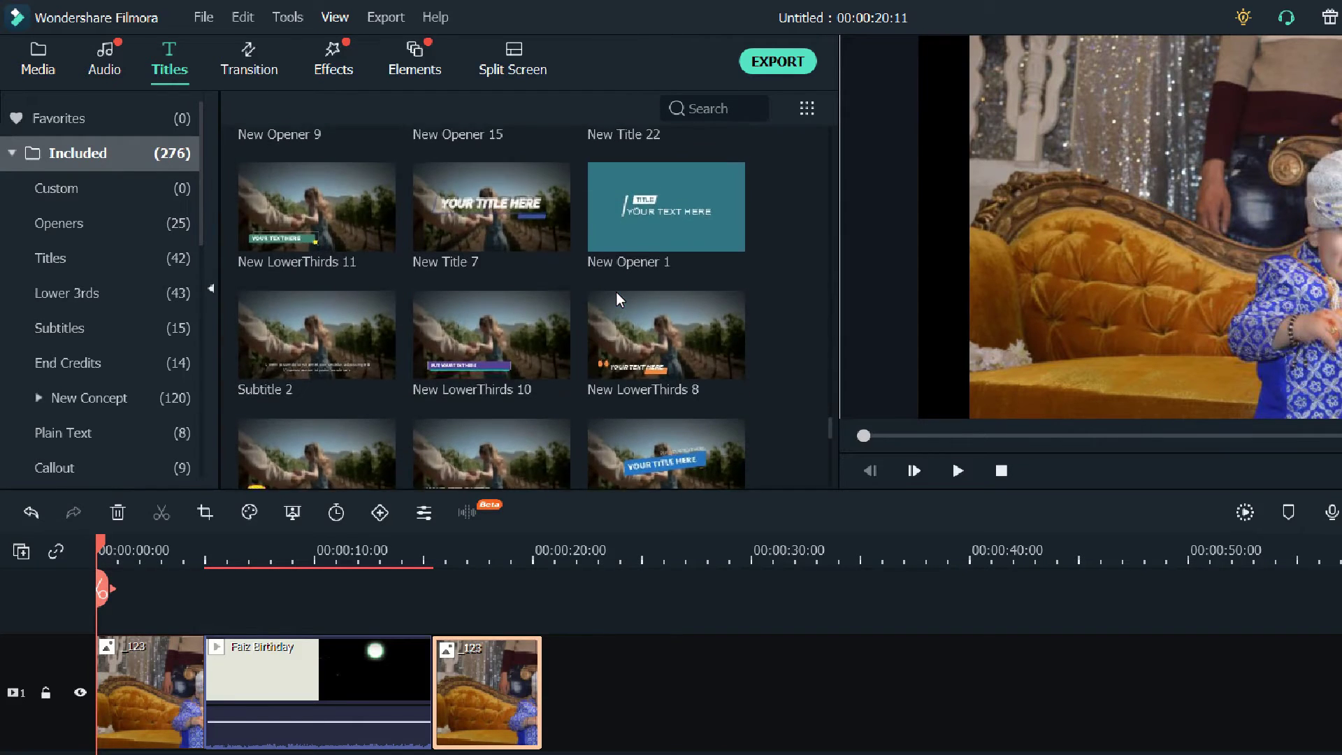
scroll(617, 298, "down", 3)
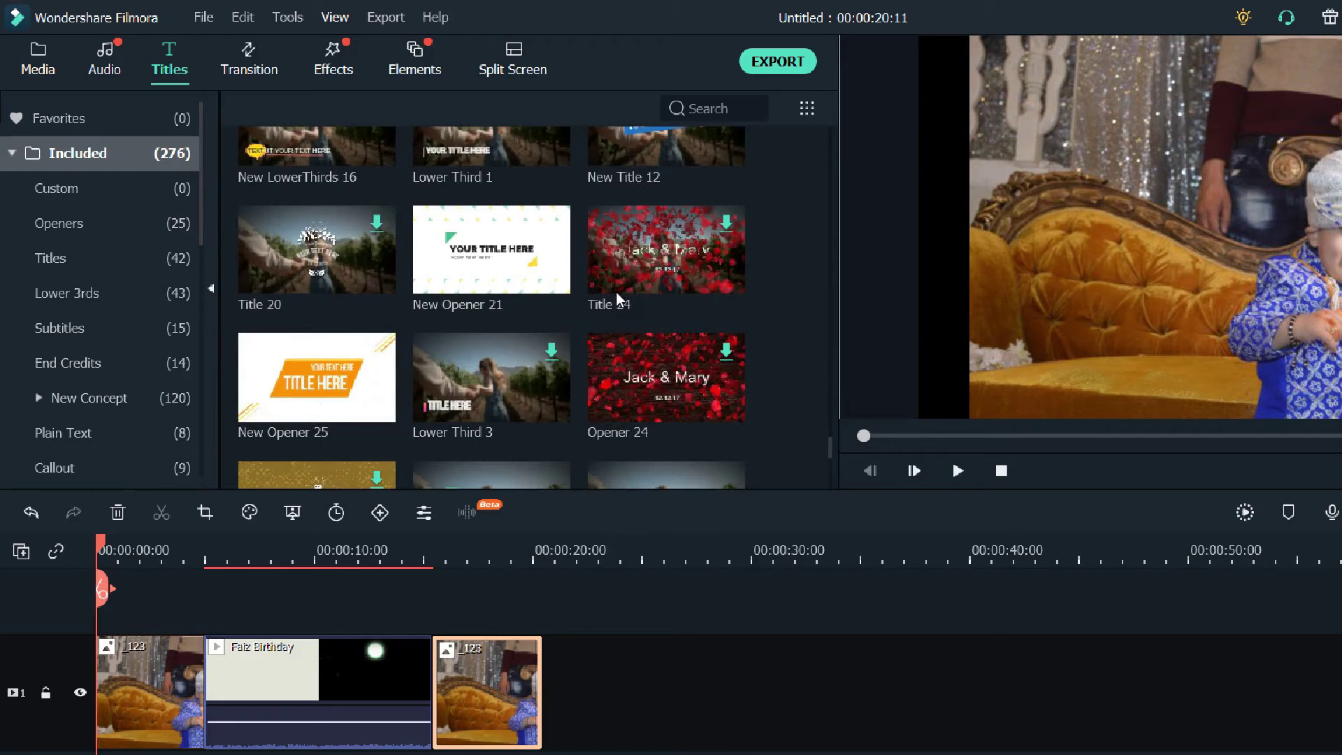
scroll(615, 291, "down", 3)
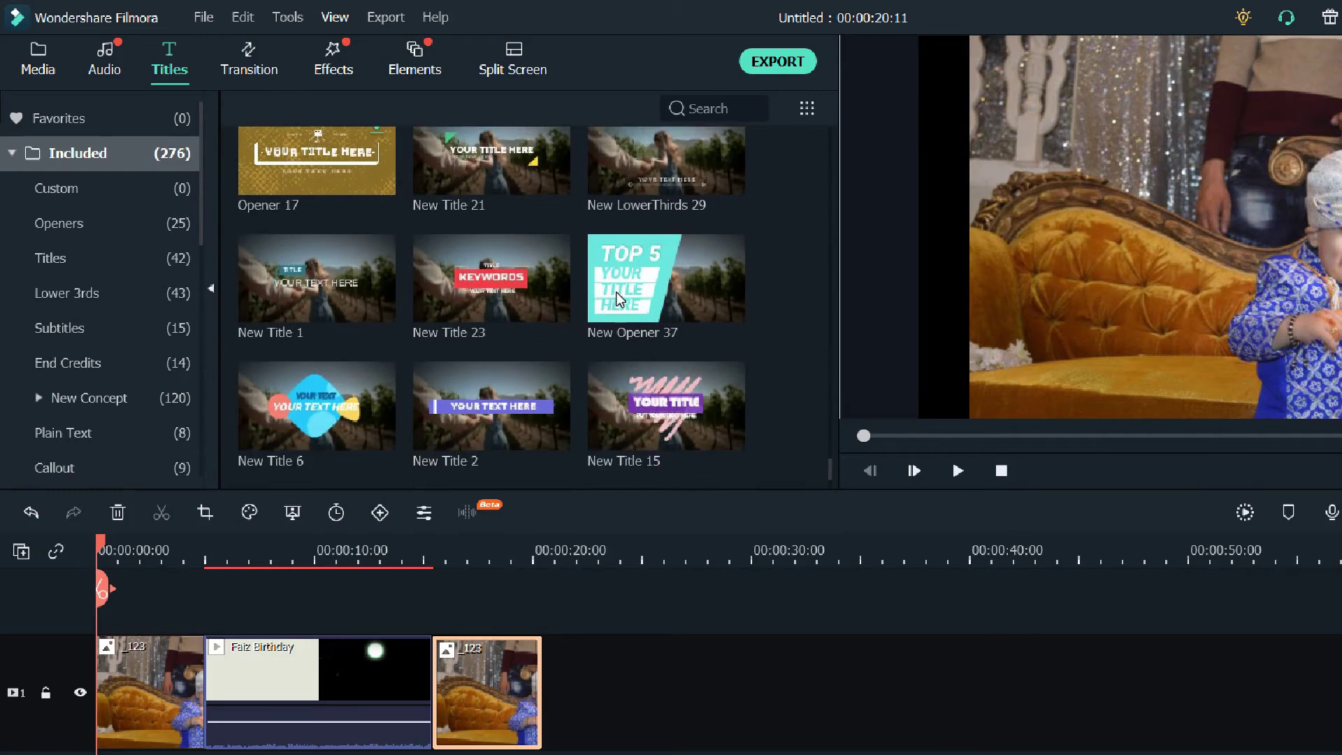
left_click(428, 234)
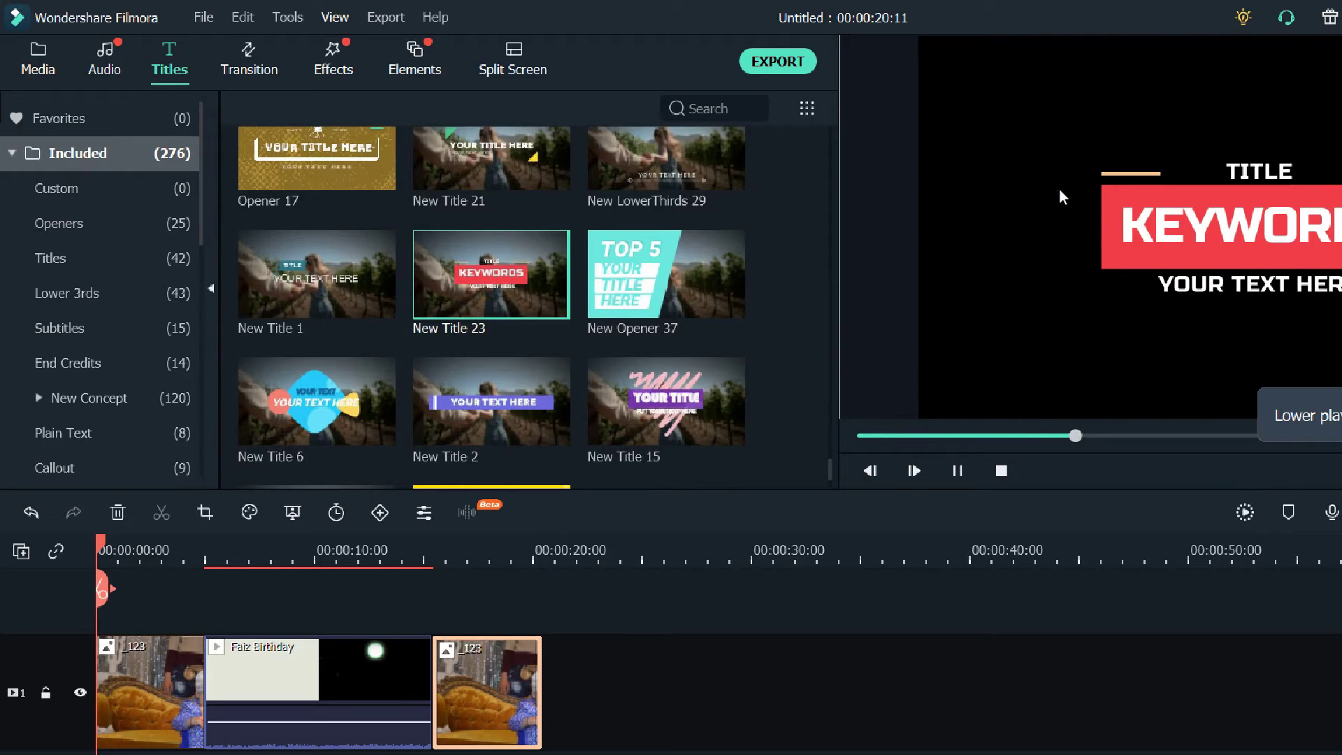
double_click(443, 237)
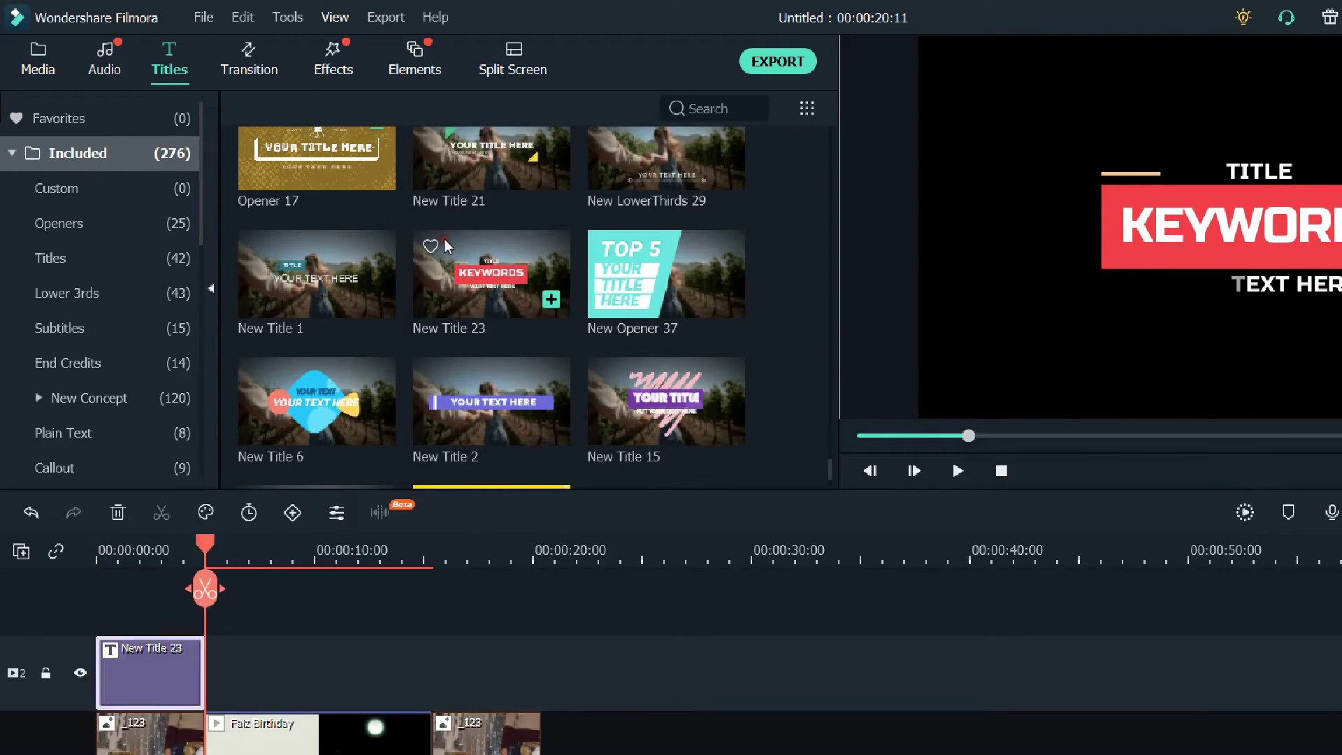
- Play the timeline from the start to check the title over the image, pausing while all its text is displayed
left_click_drag(205, 549, 98, 548)
key("space")
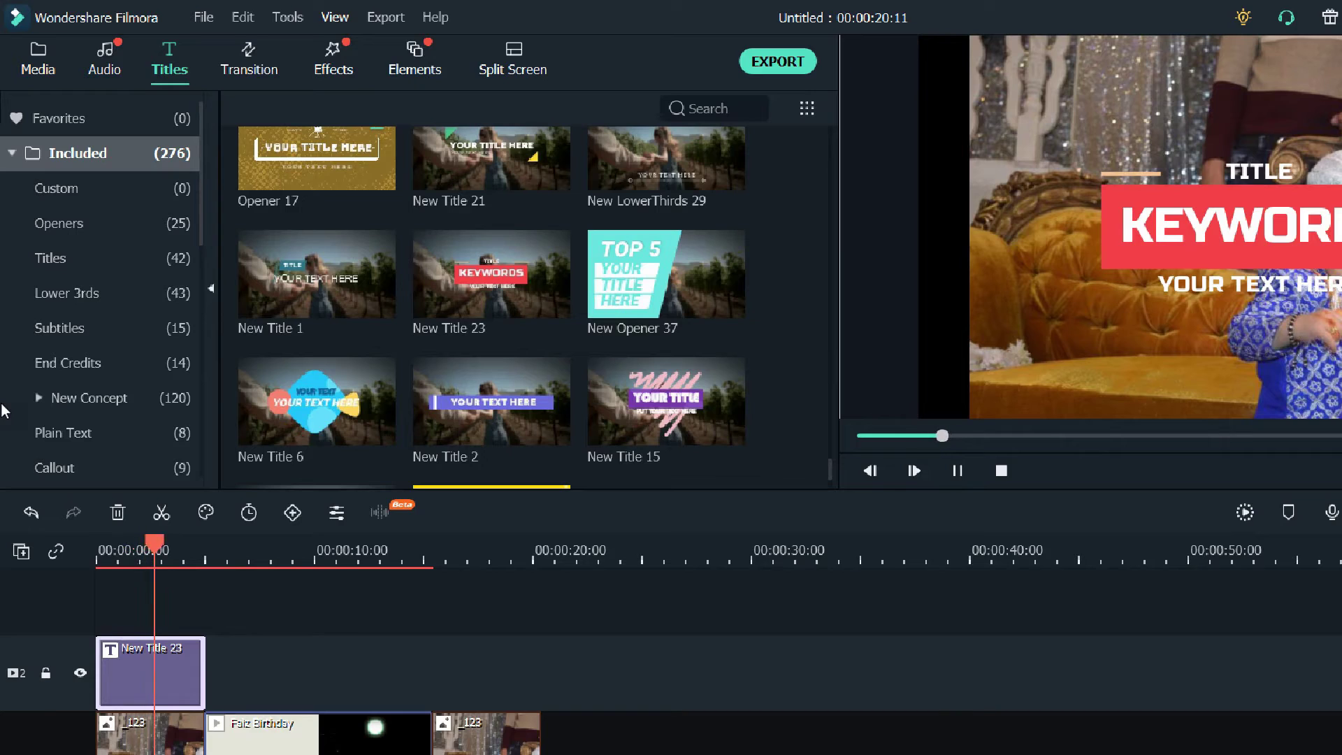
key("space")
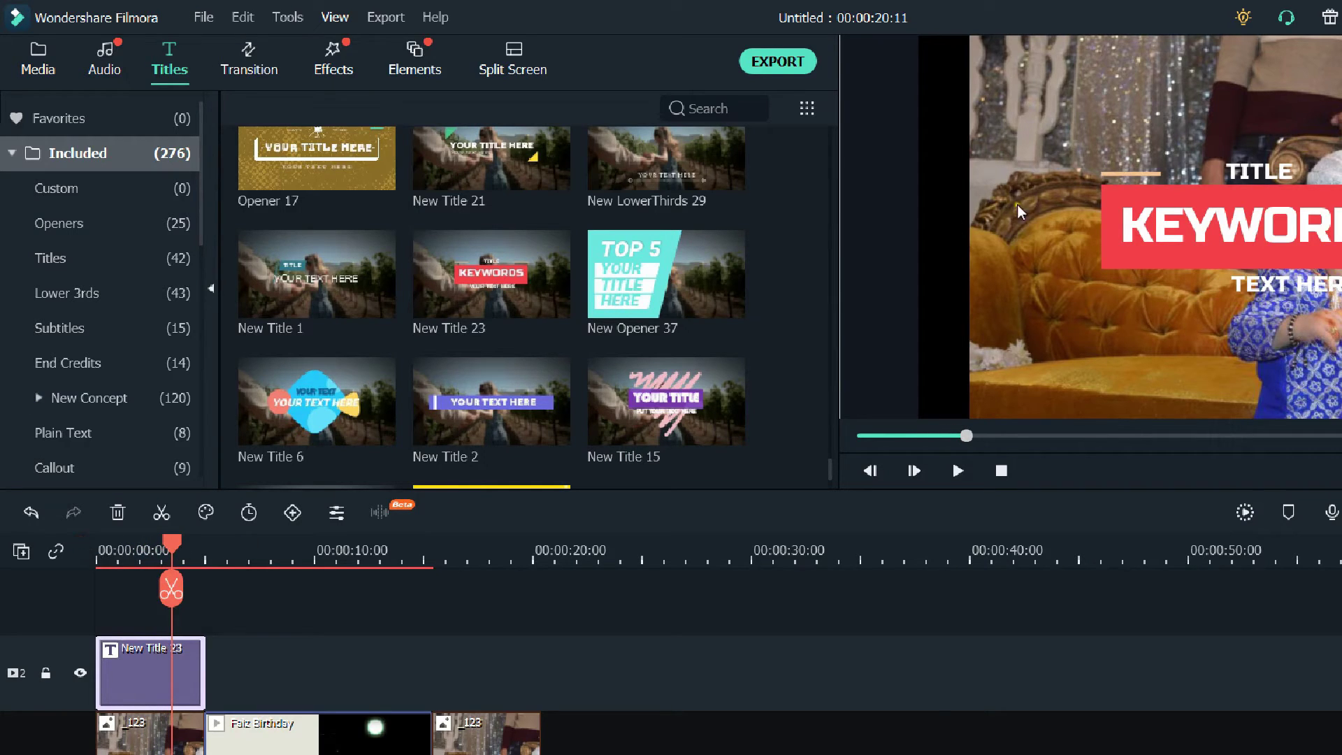
- Replace the small TITLE text above the red banner with "Its"
left_click(1028, 130)
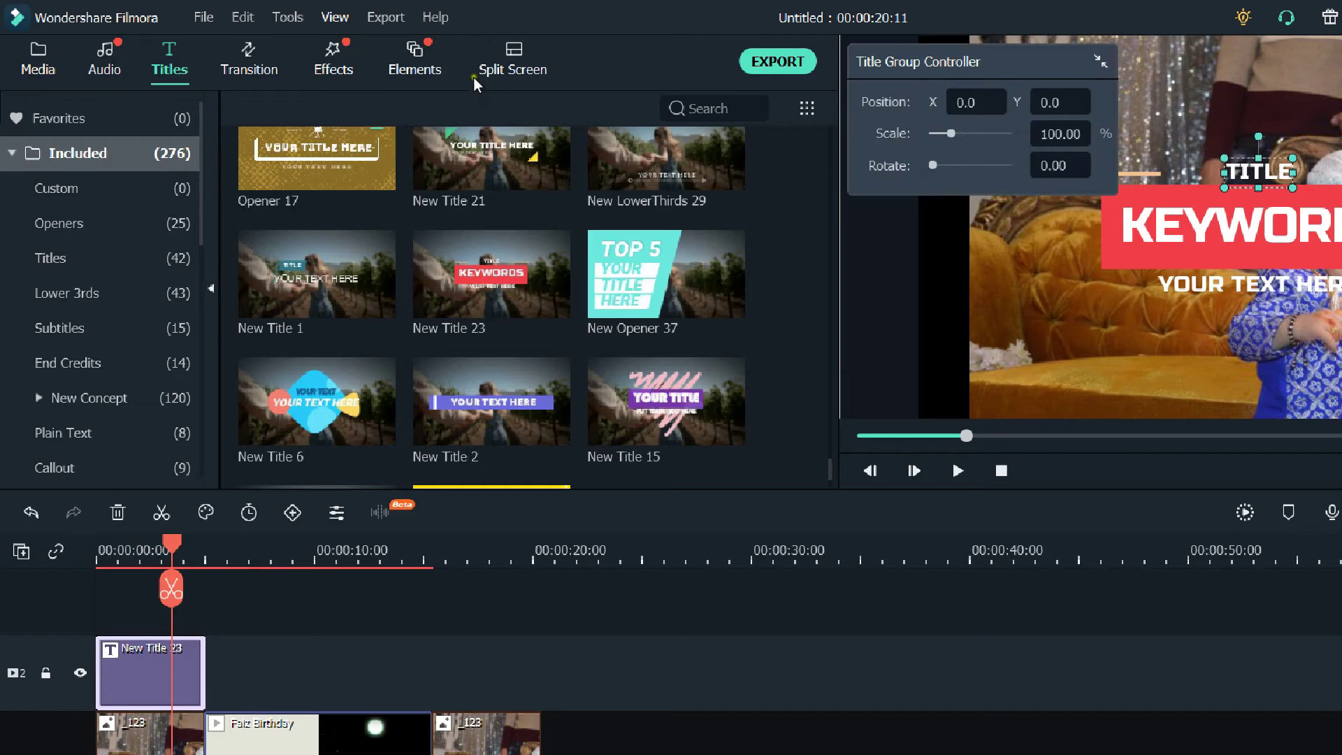
double_click(997, 138)
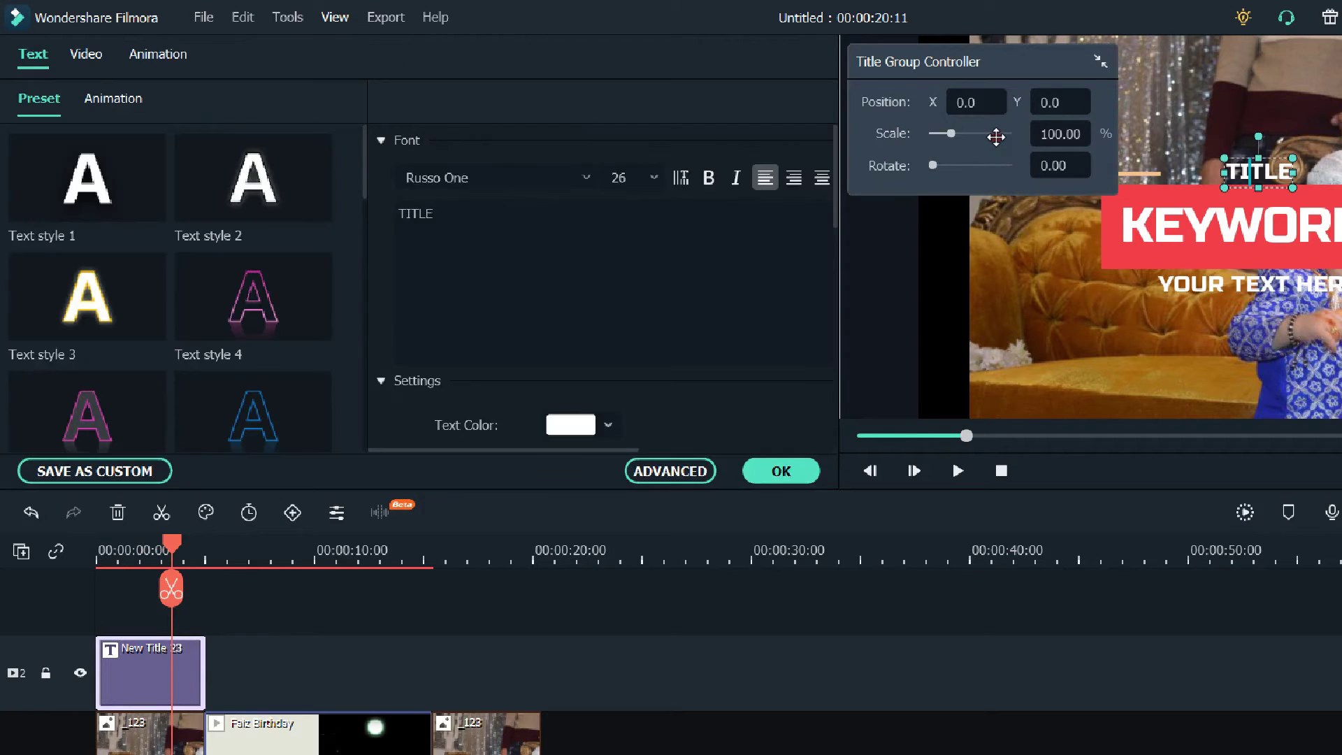
left_click(435, 218)
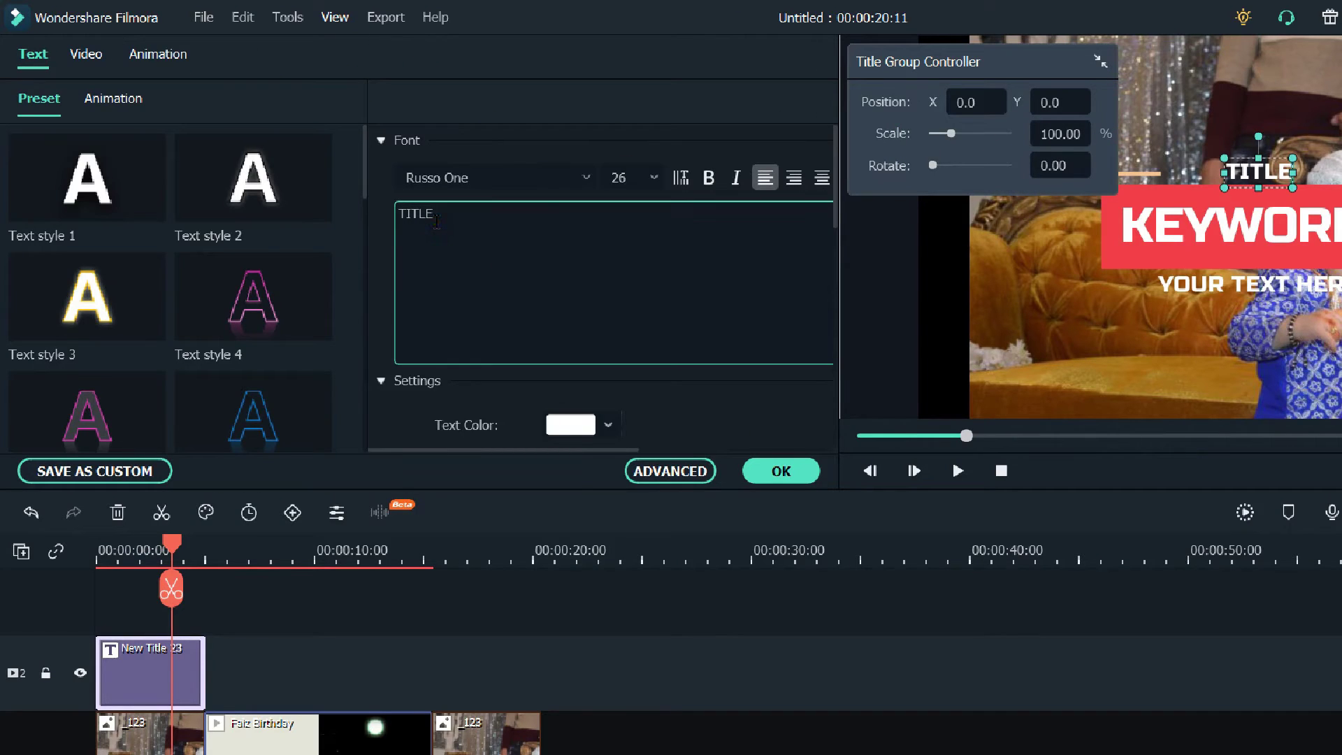
key("ctrl+a")
key("BackSpace")
type("ITs")
key("BackSpace")
key("BackSpace")
type("ts")
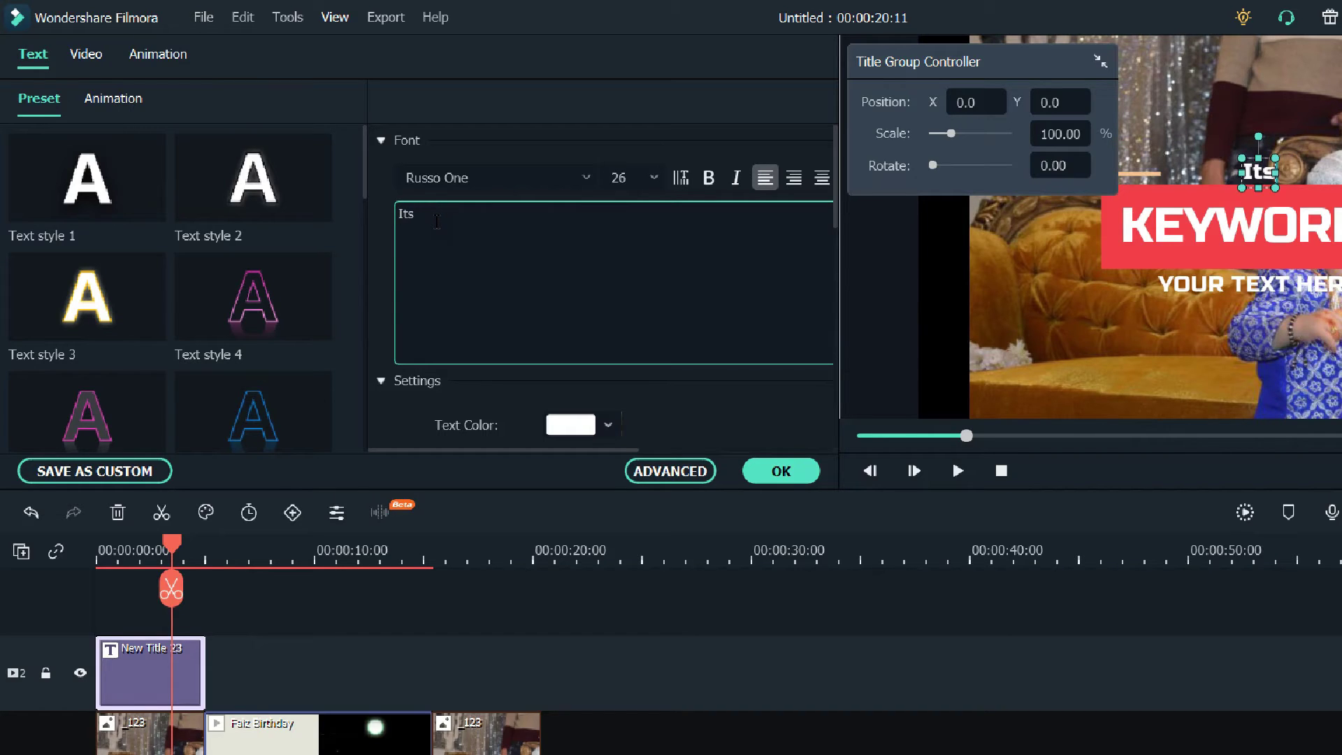
- Replace the KEYWORDS text on the red banner with "My 1st Birthday"
left_click(1188, 225)
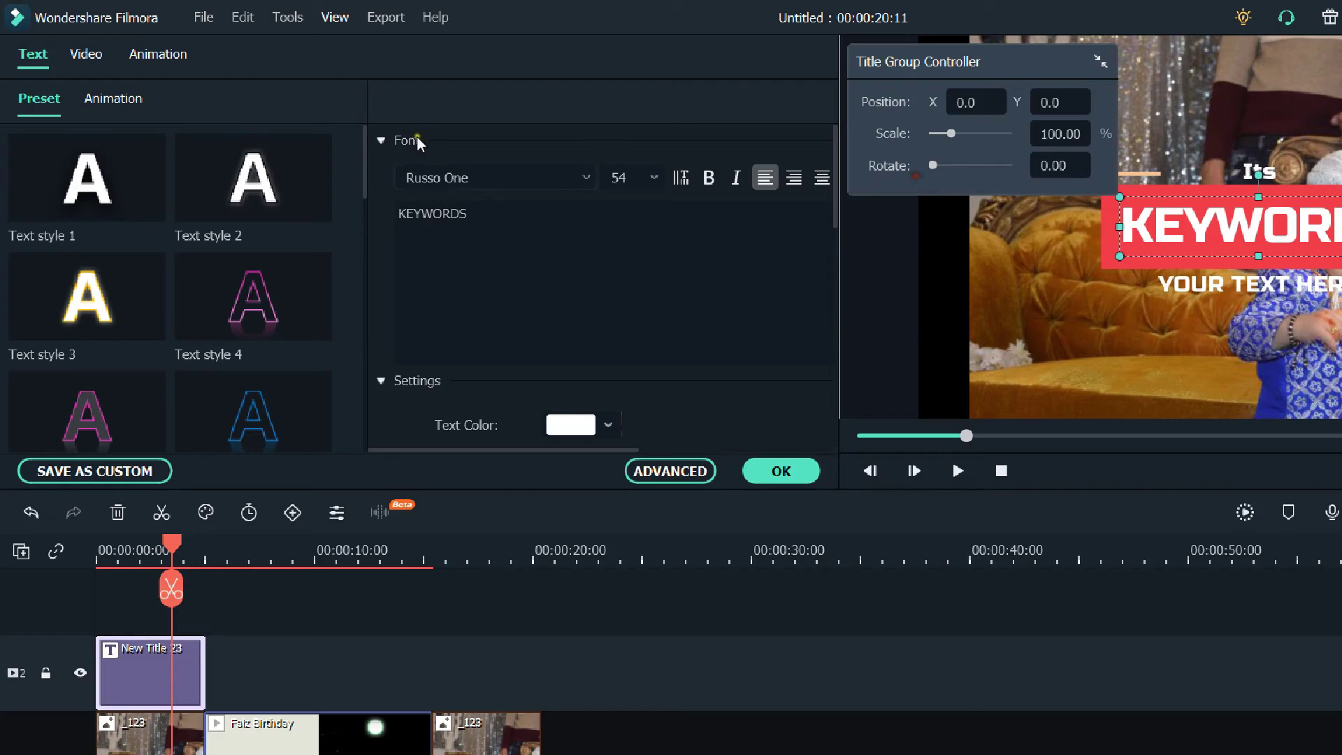
double_click(424, 215)
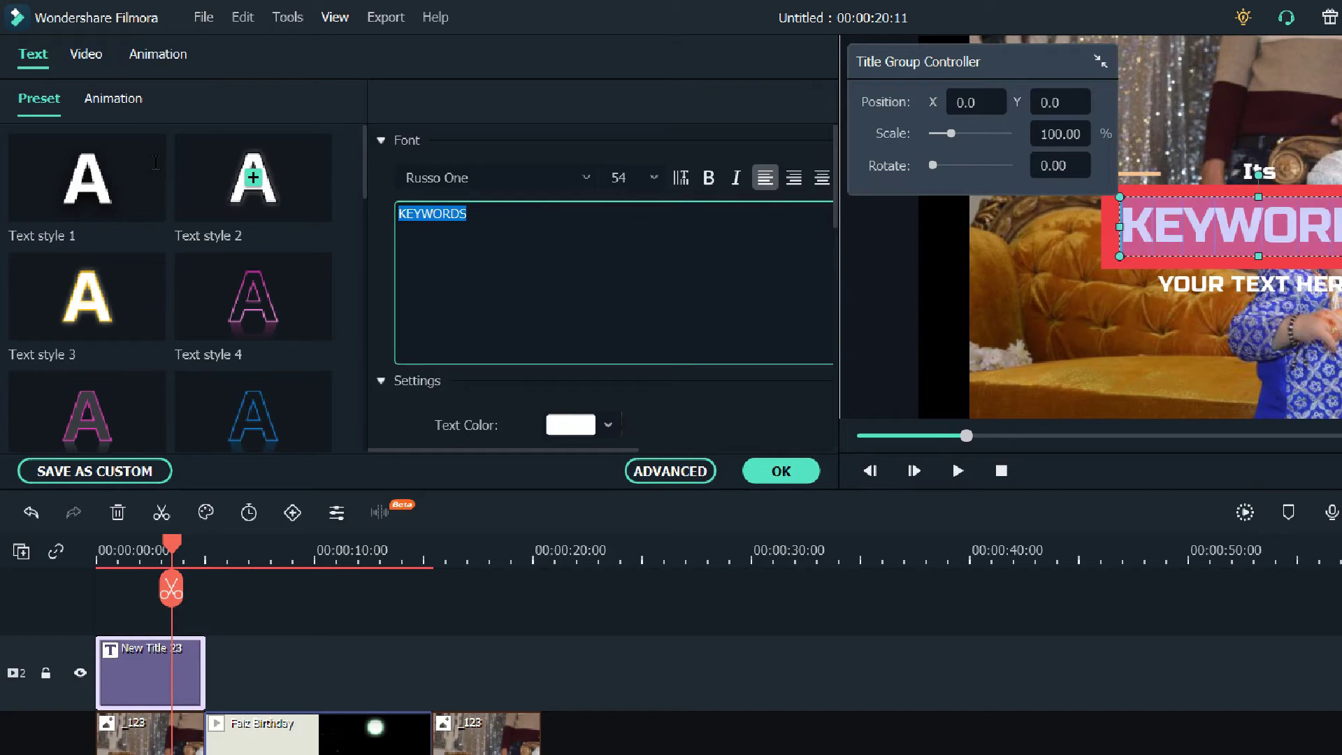
type("My 21")
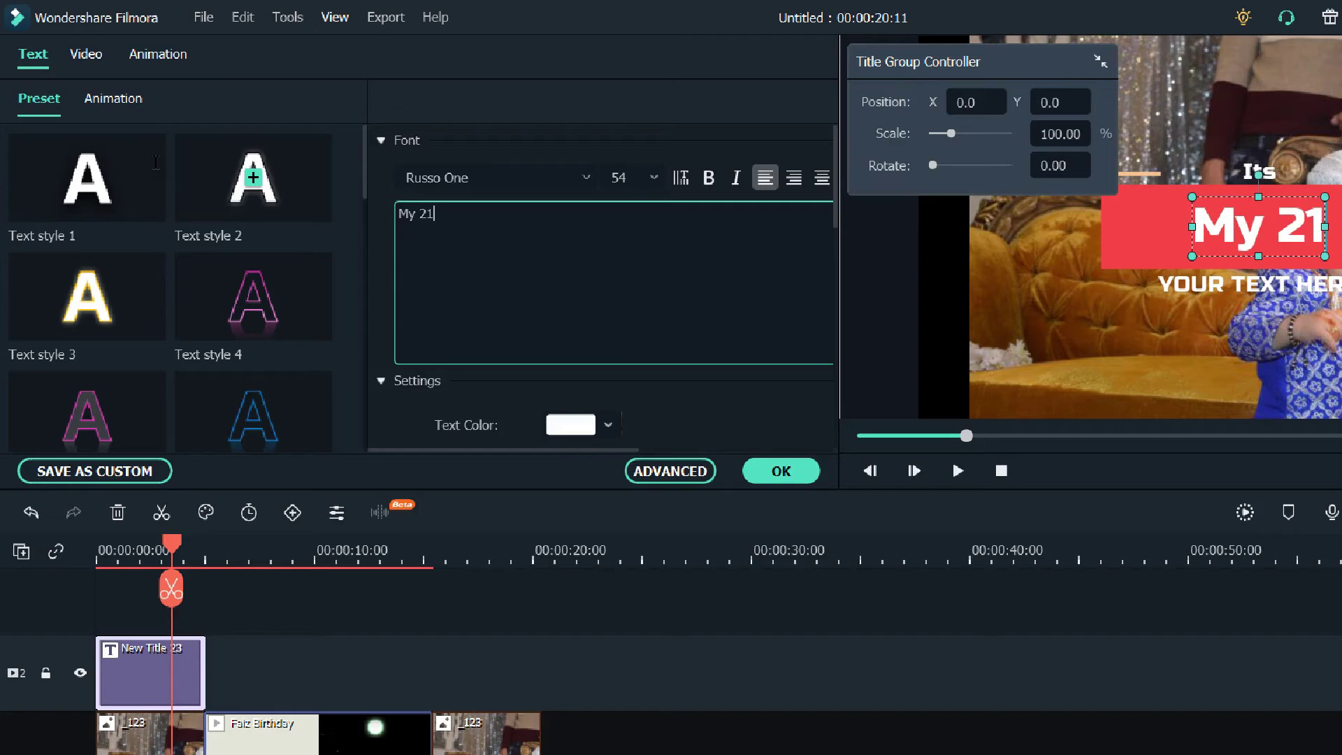
key("BackSpace")
key("BackSpace")
type("1st Bir")
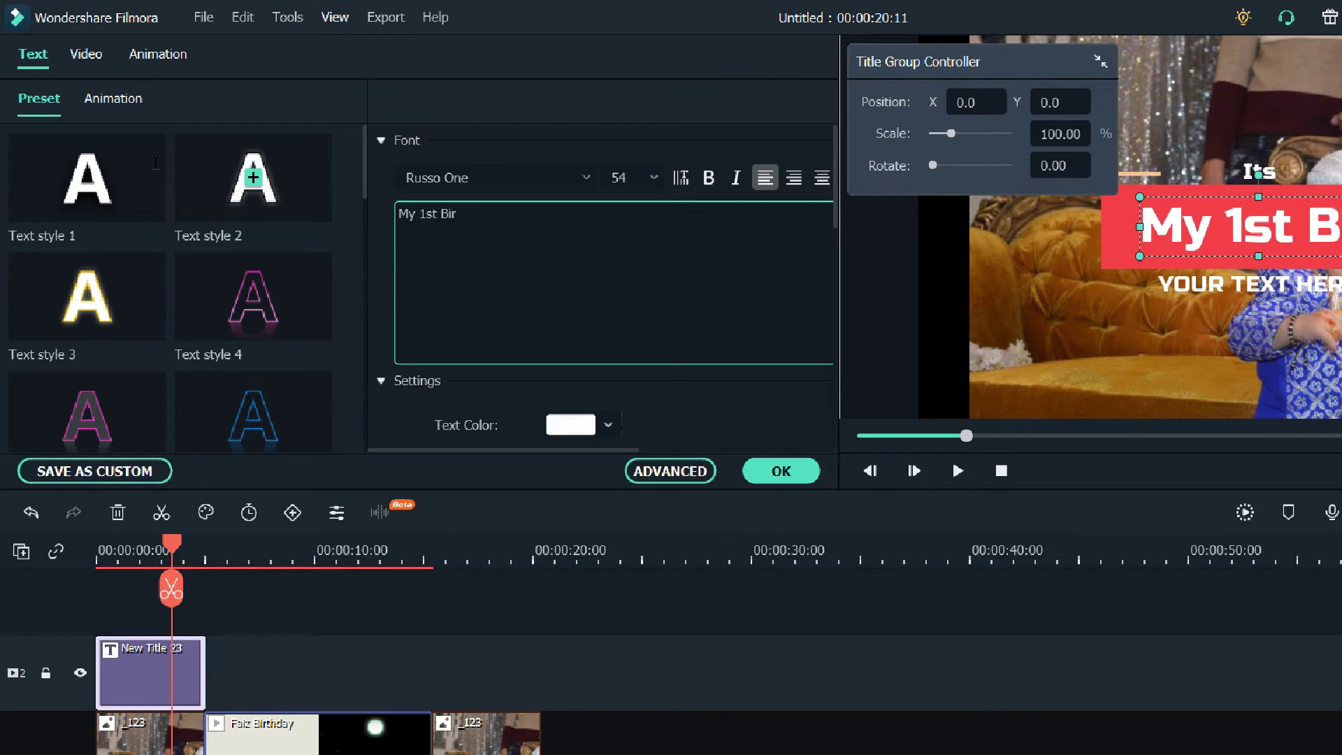
type("thday")
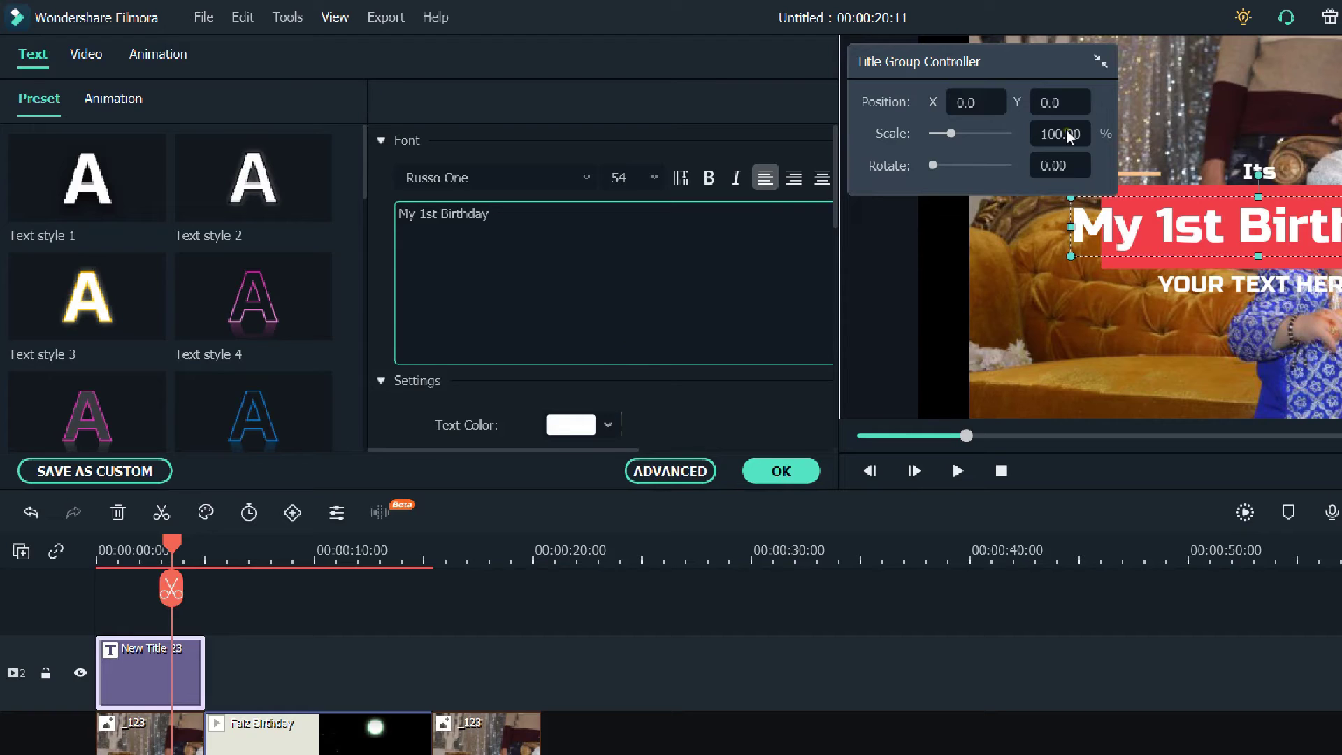
- Widen the title's red banner on both sides to fit the "My 1st Birthday" text
left_click(951, 213)
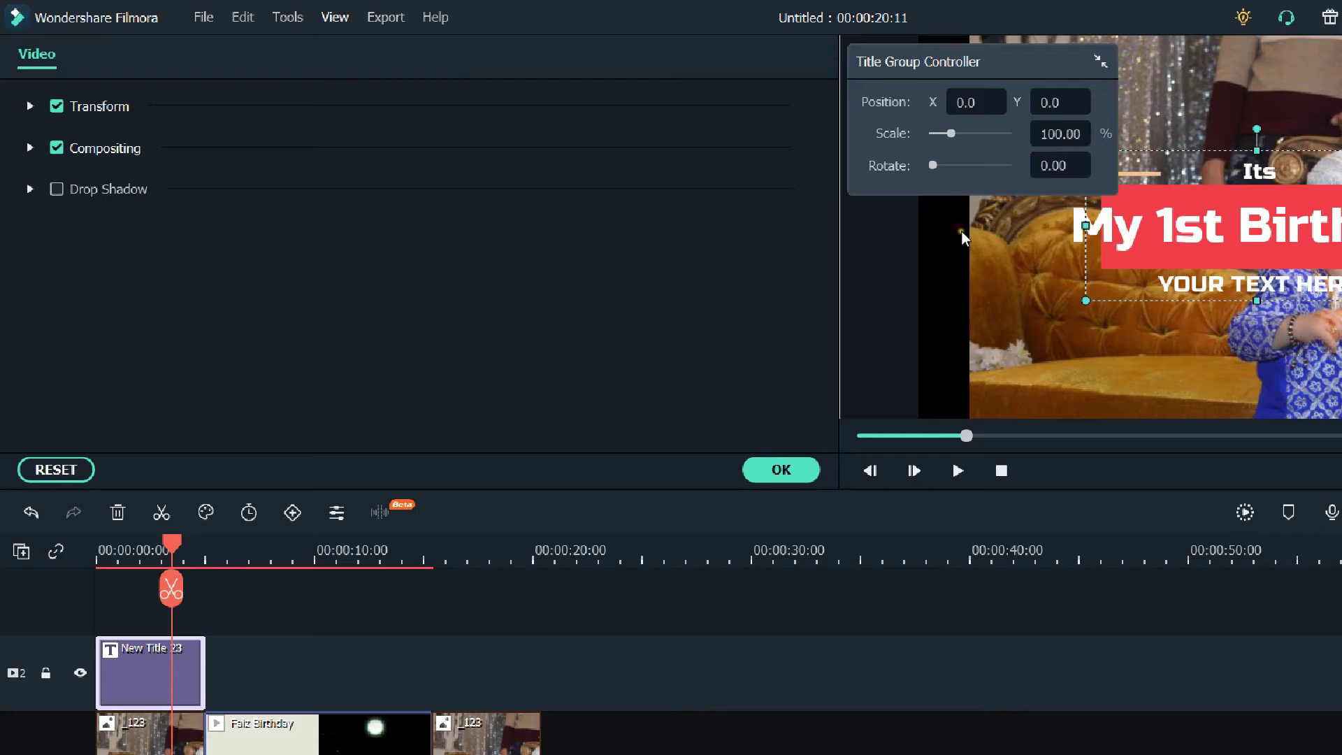
left_click(749, 305)
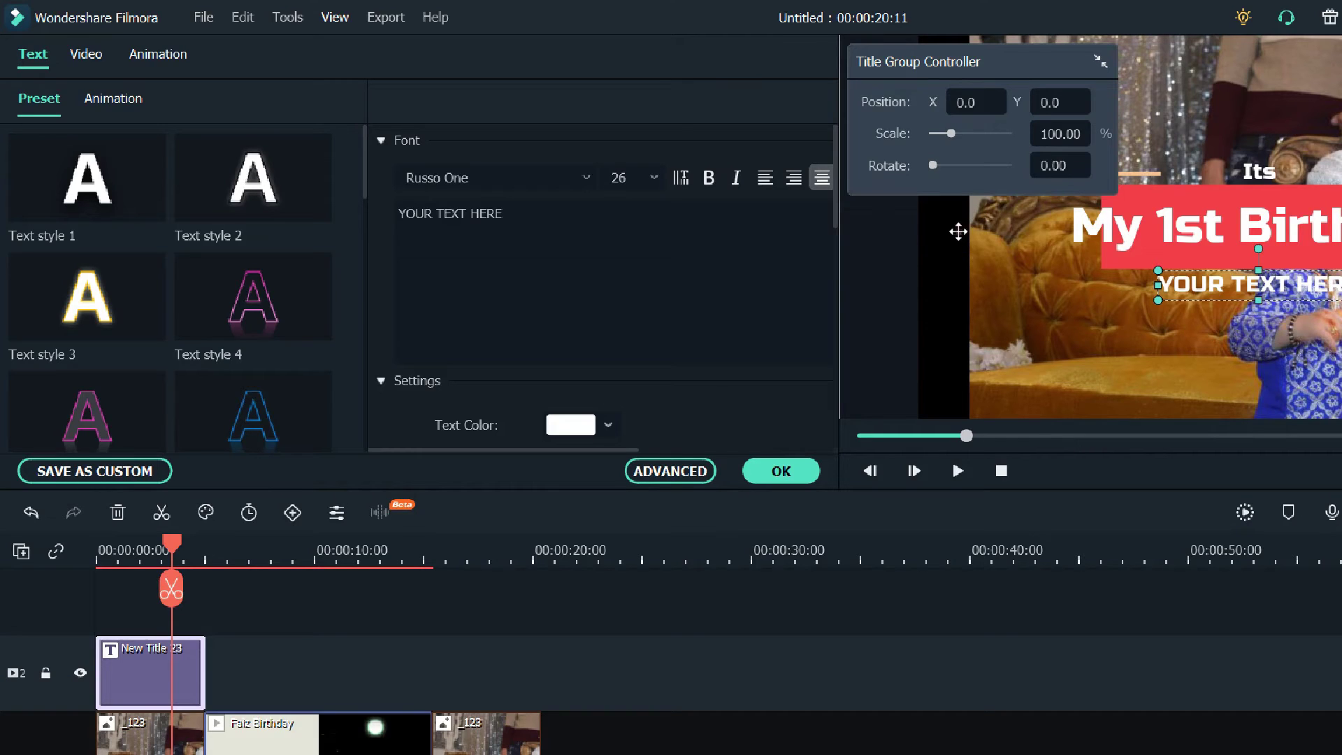
left_click(911, 214)
left_click(893, 214)
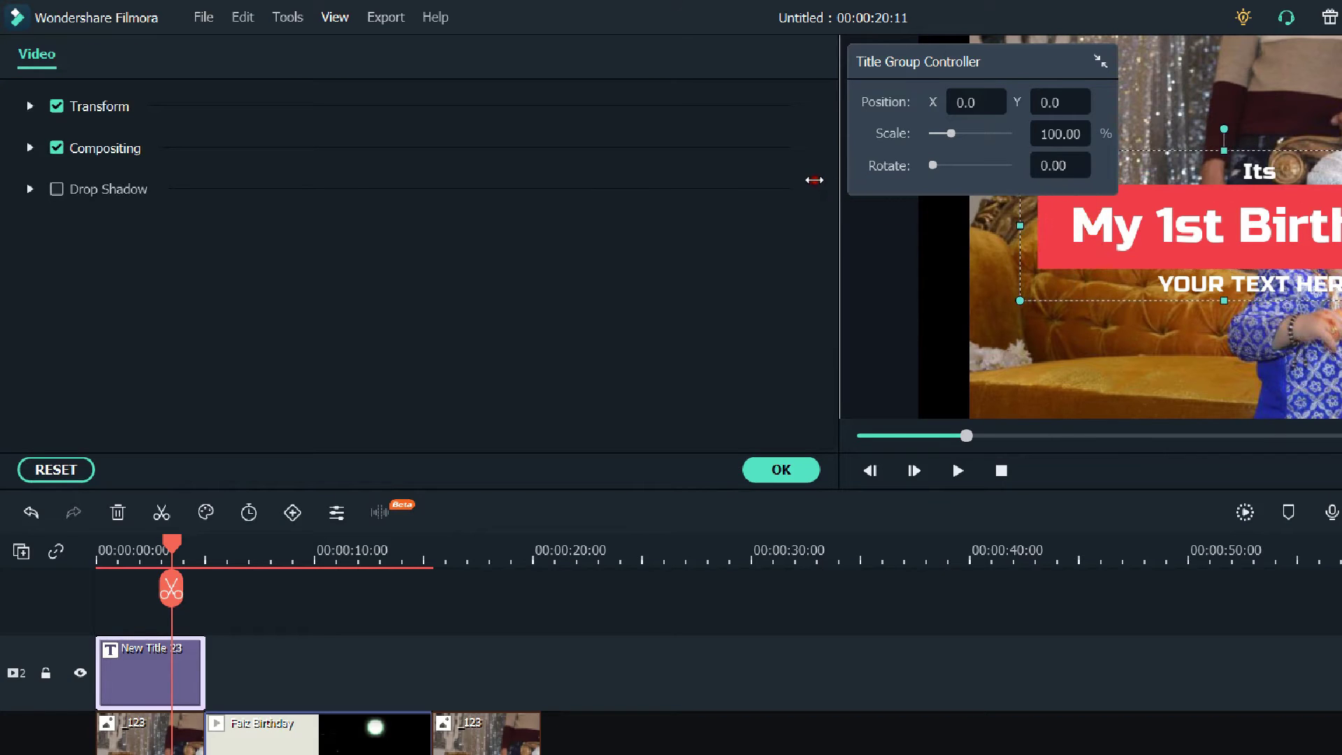
left_click_drag(1144, 181, 1187, 184)
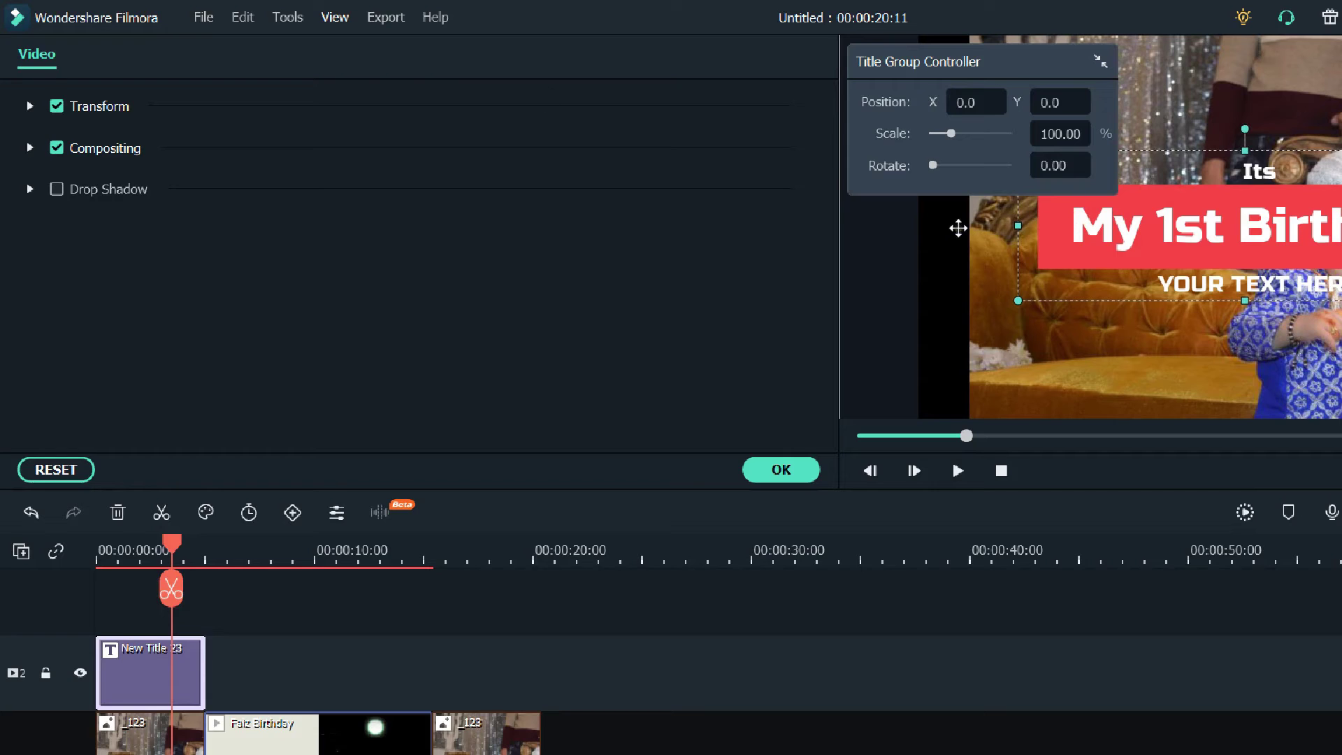
left_click(744, 312)
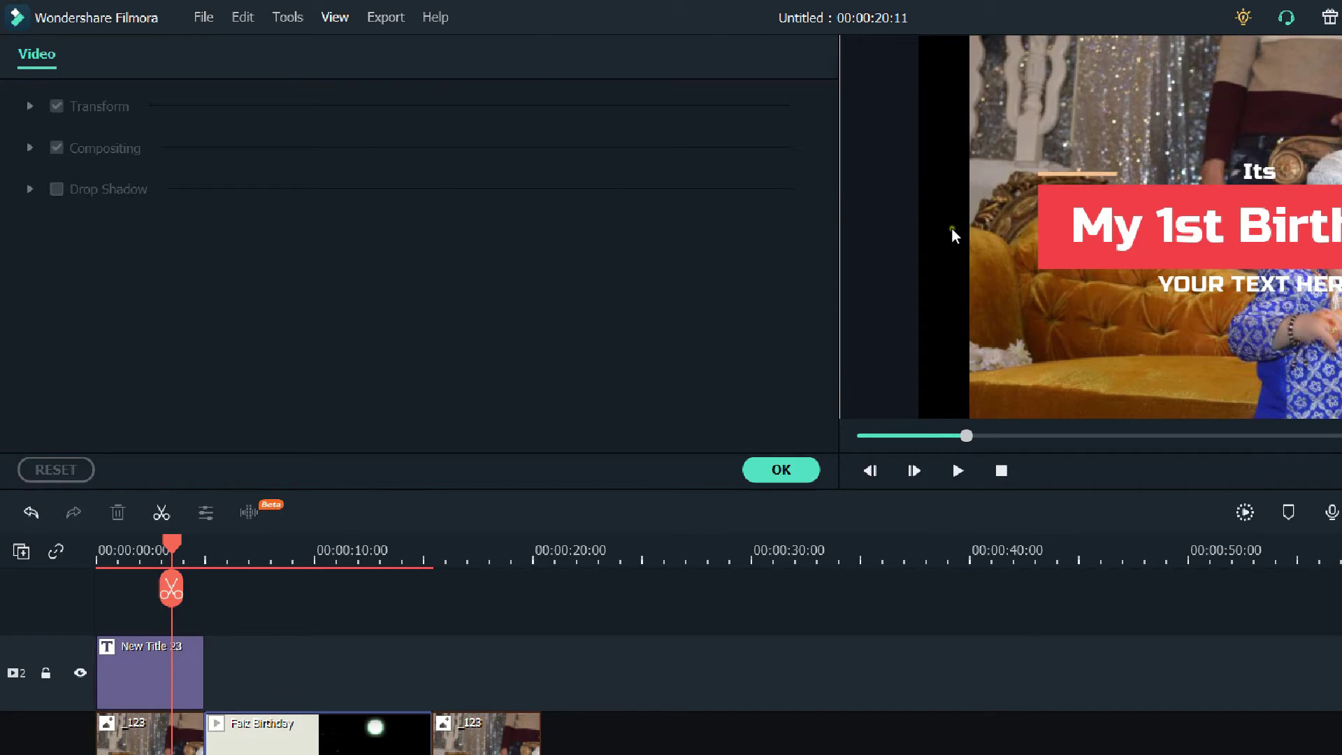
- Delete the YOUR TEXT HERE line below the red banner and close the title editor
left_click(951, 228)
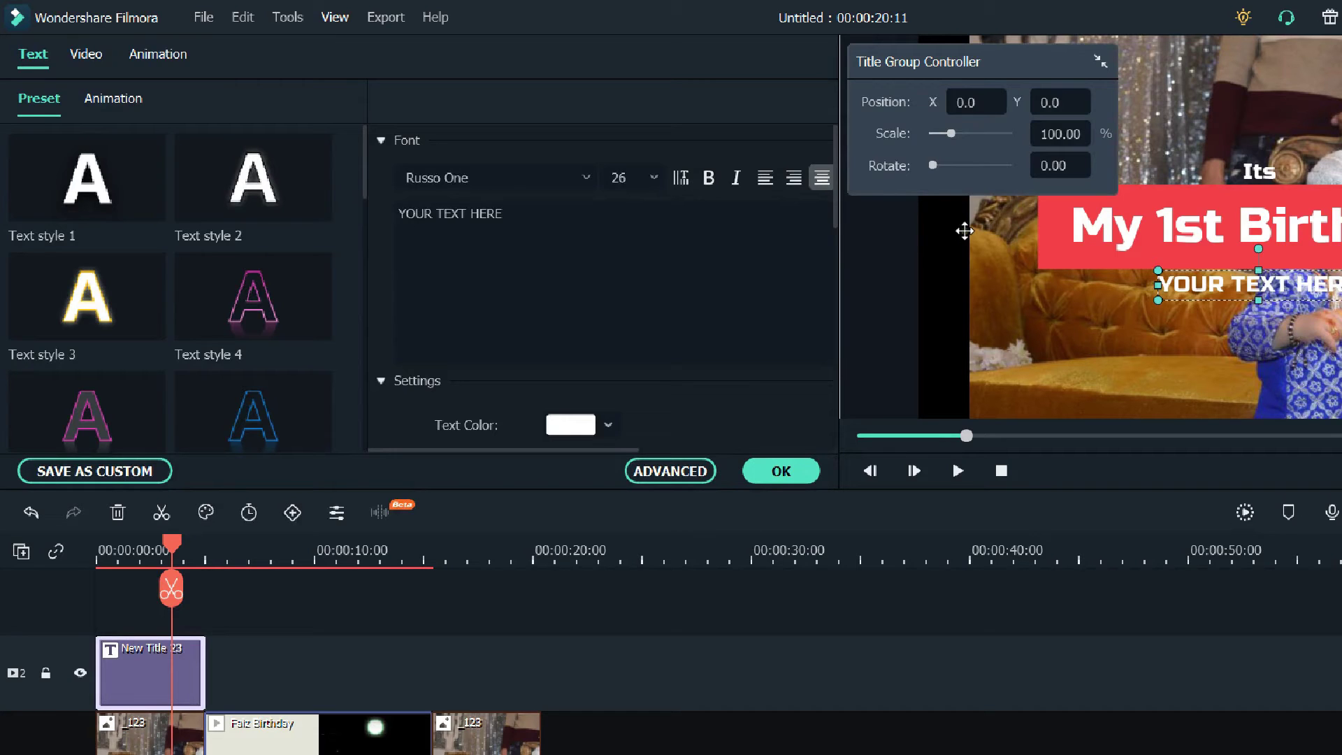
right_click(964, 229)
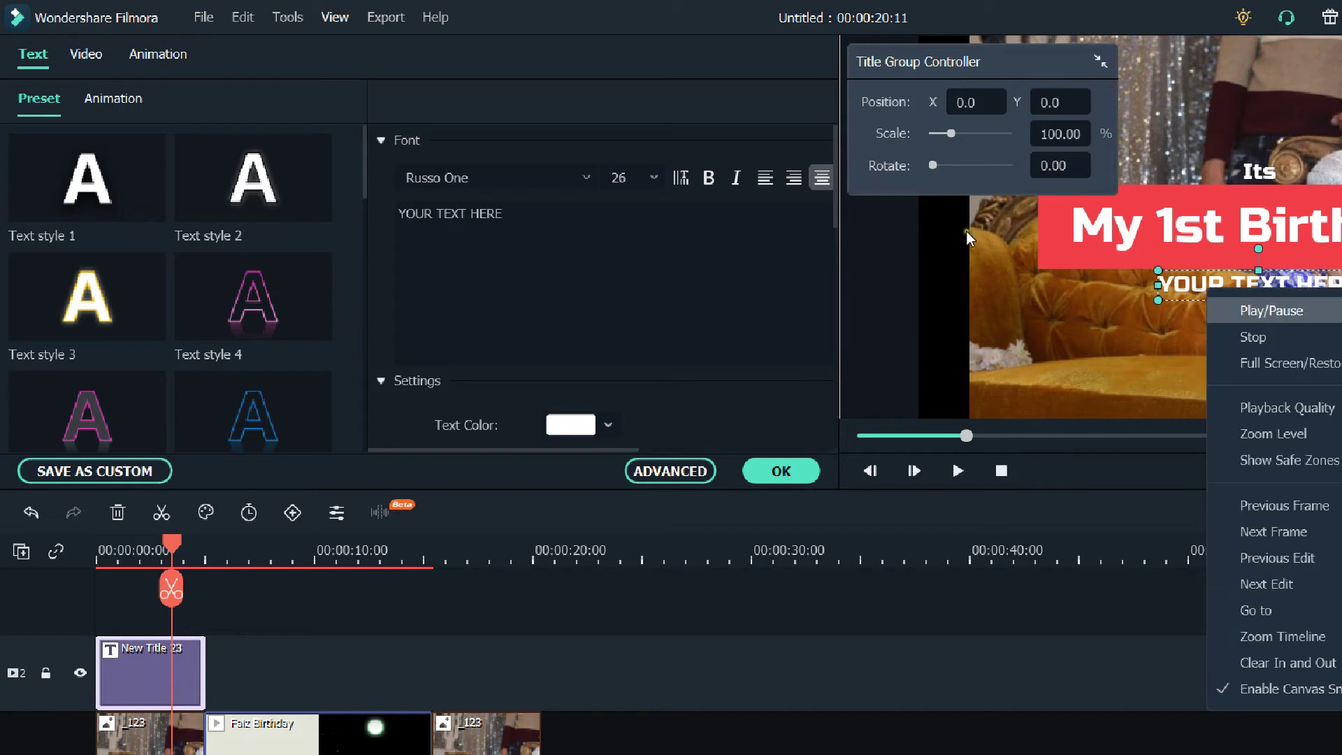
key("Escape")
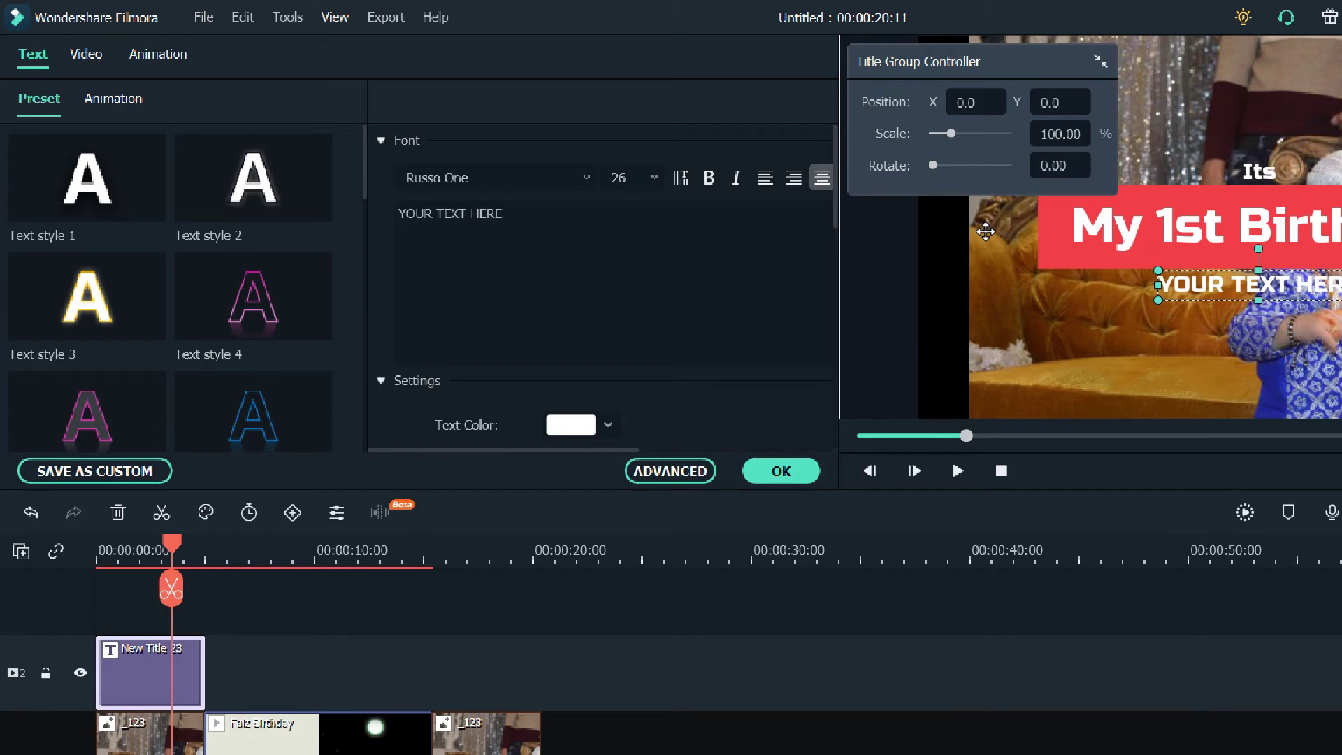
key("ctrl+a")
key("BackSpace")
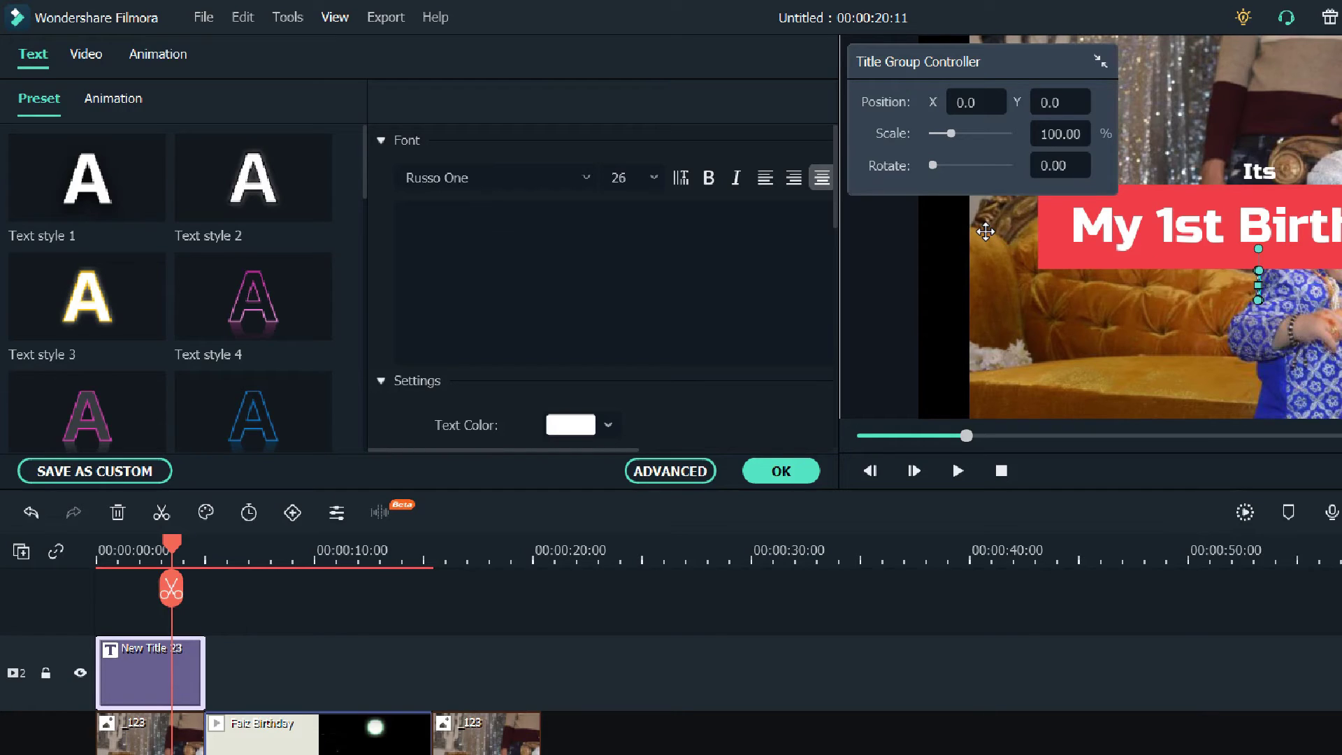
left_click(1072, 95)
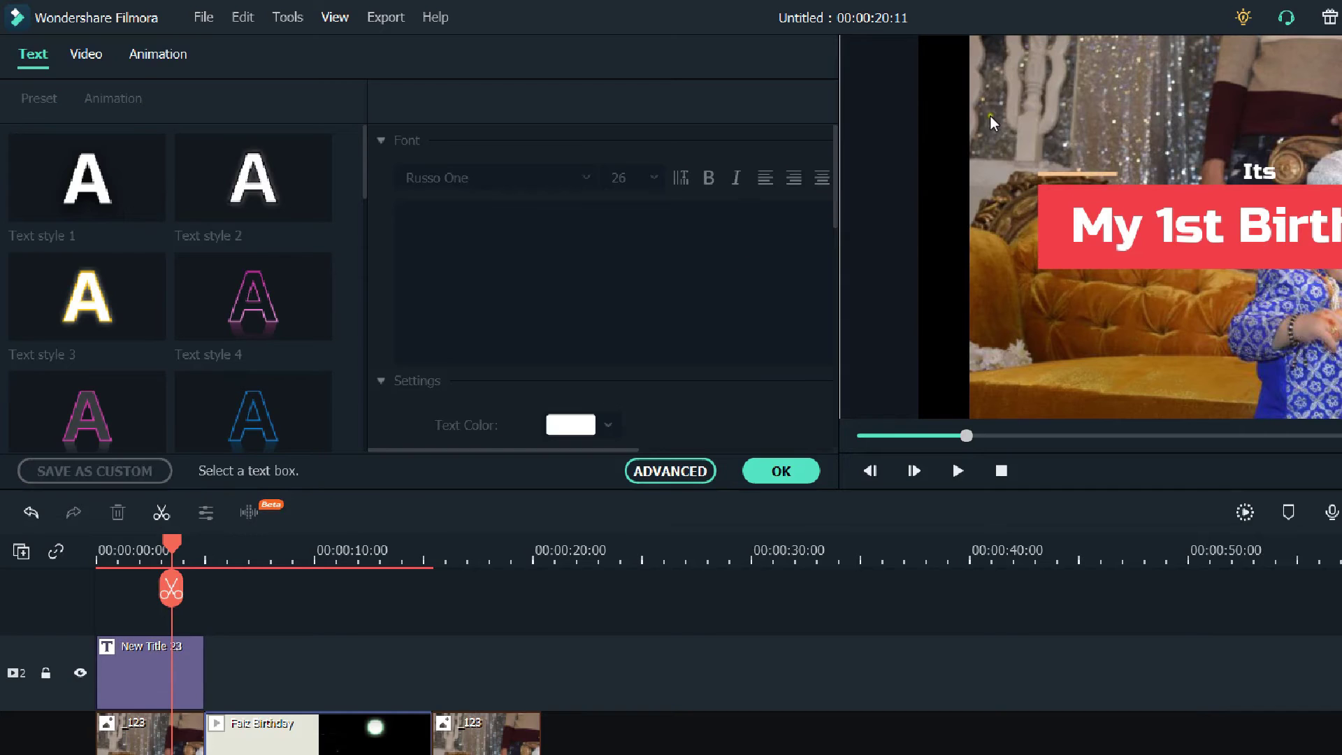
key("Return")
- Reopen the title for editing and set the "My 1st Birthday" text's font to Rockwell Extra Bold
left_click(951, 183)
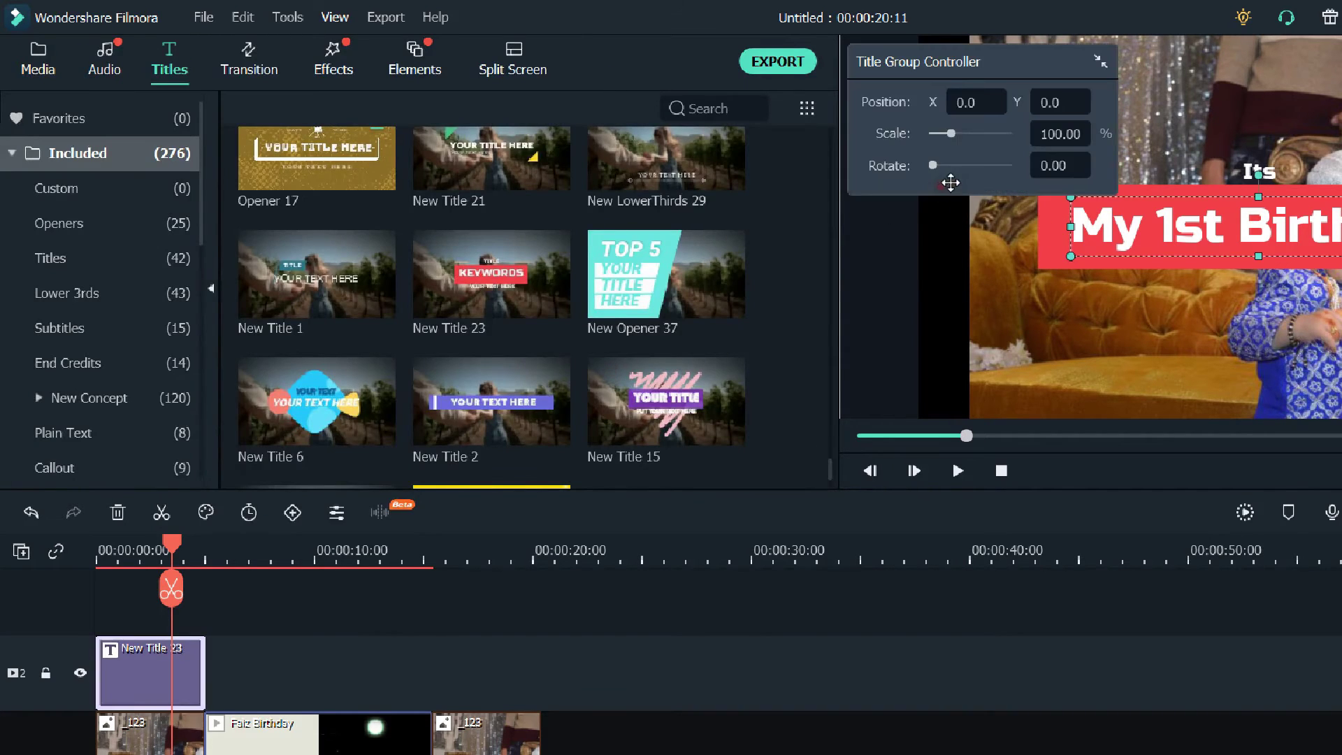
double_click(950, 183)
left_click(592, 250)
key("ctrl+a")
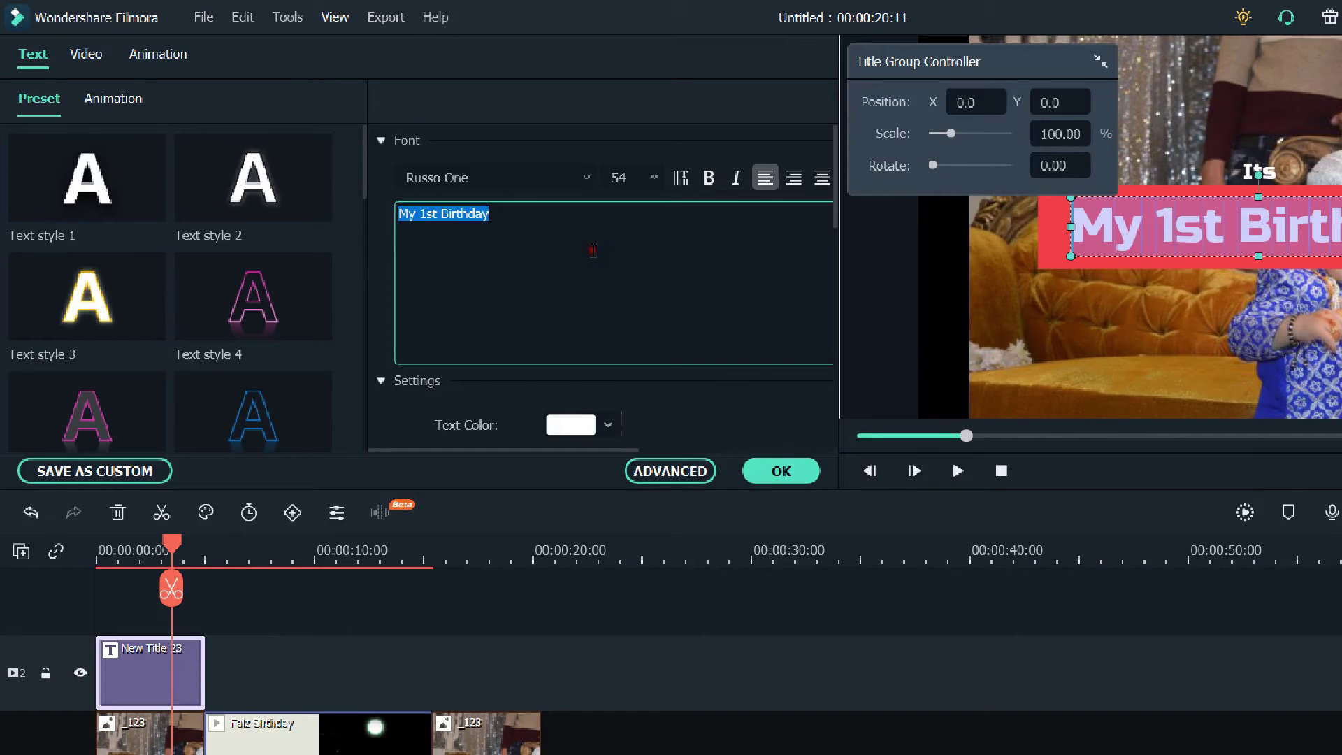
left_click(466, 172)
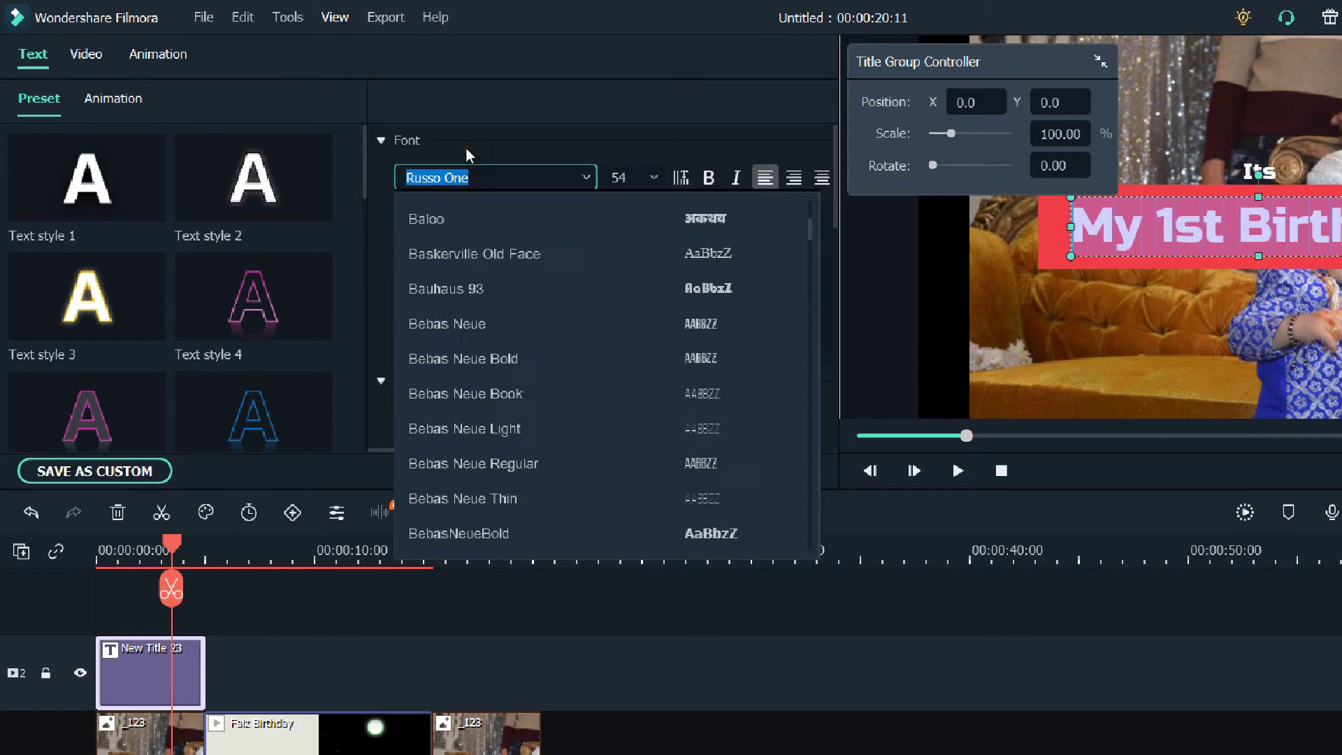
scroll(465, 353, "down", 10)
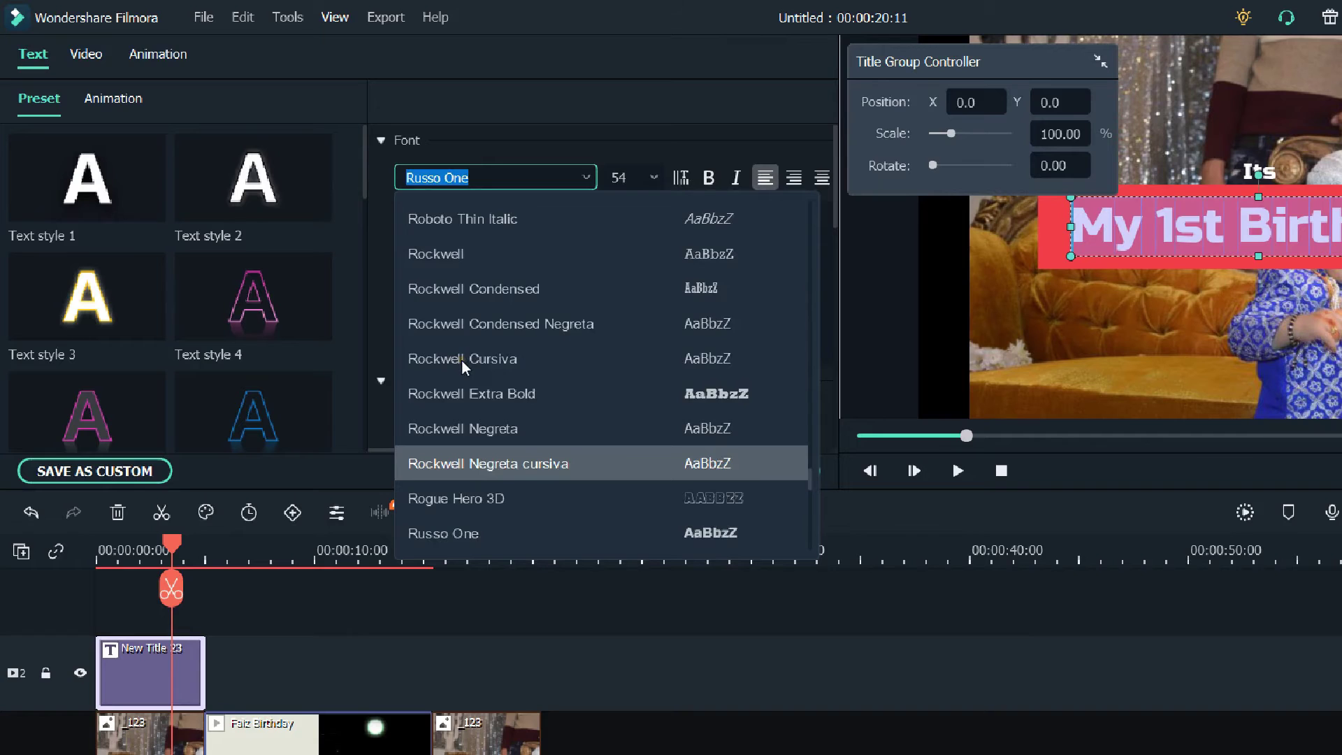
scroll(461, 360, "down", 3)
scroll(461, 359, "up", 4)
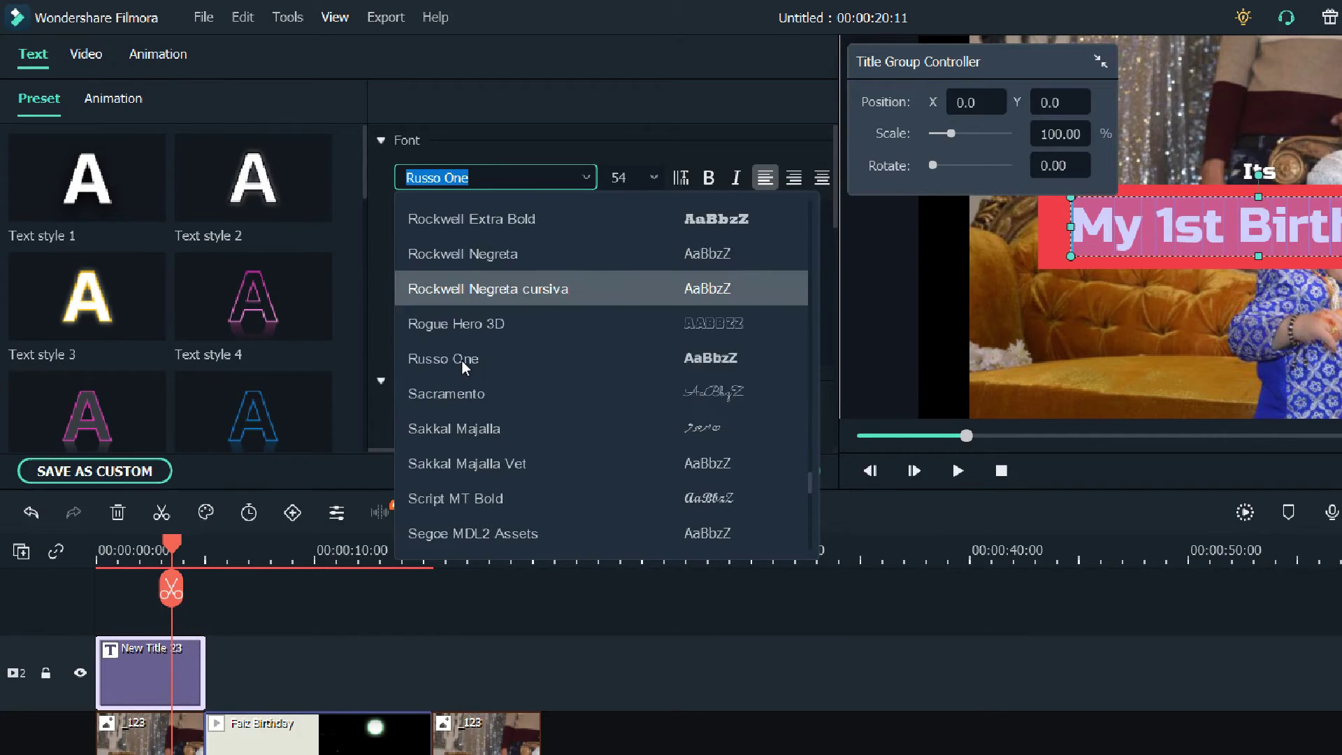
left_click(502, 218)
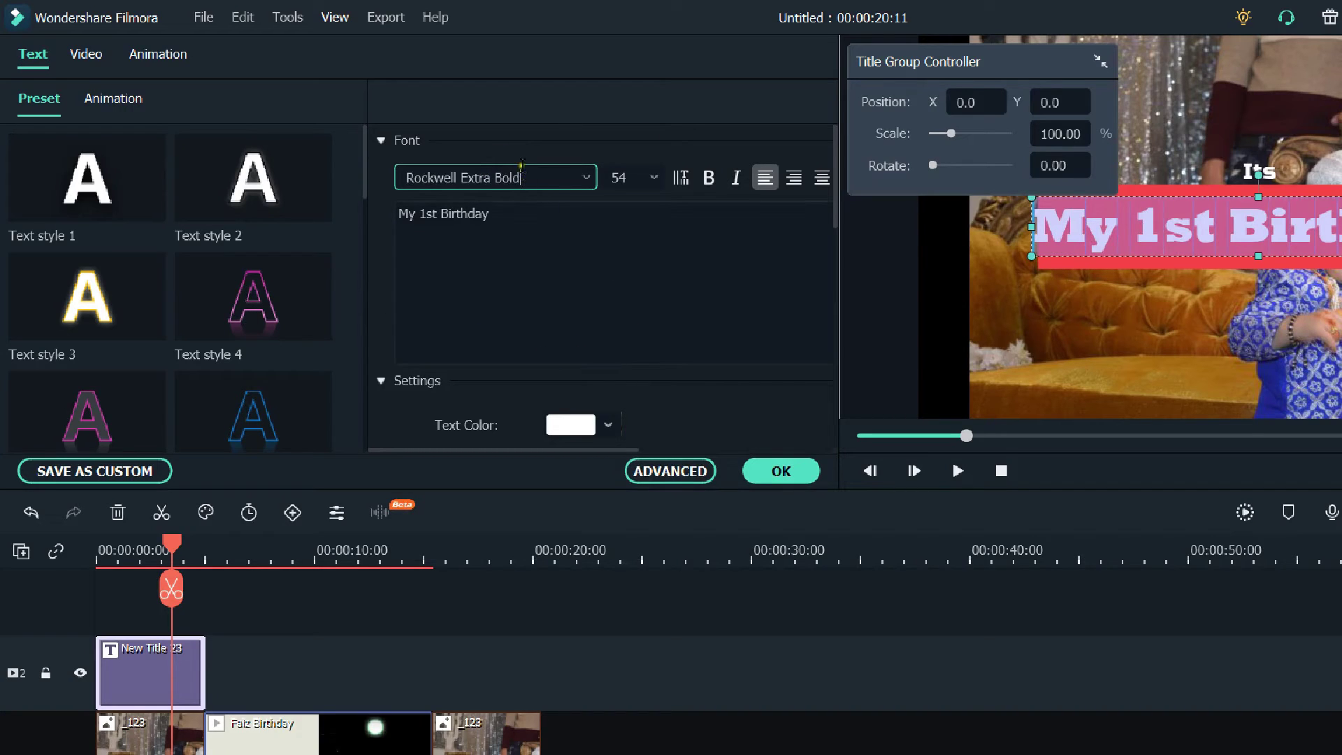
- Set the "My 1st Birthday" text size to 48 and close the title editor
key("Tab")
key("Up")
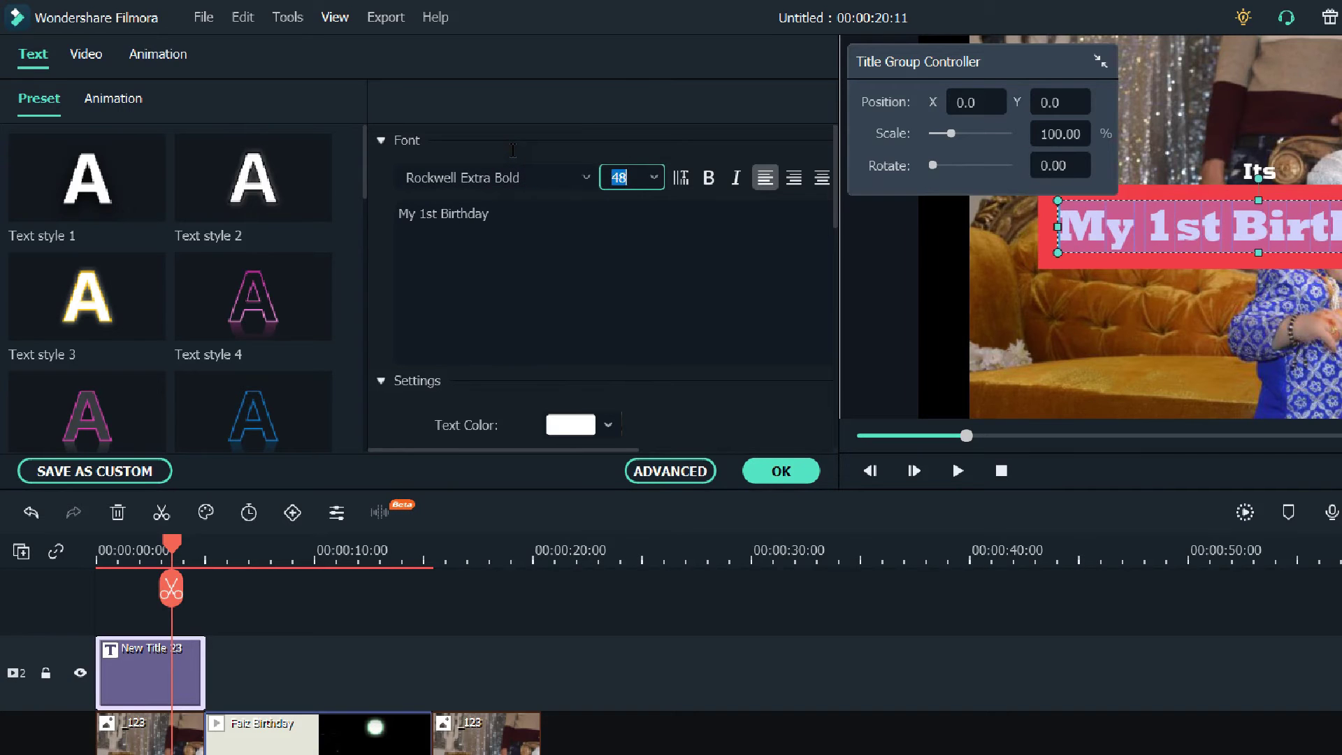
key("Return")
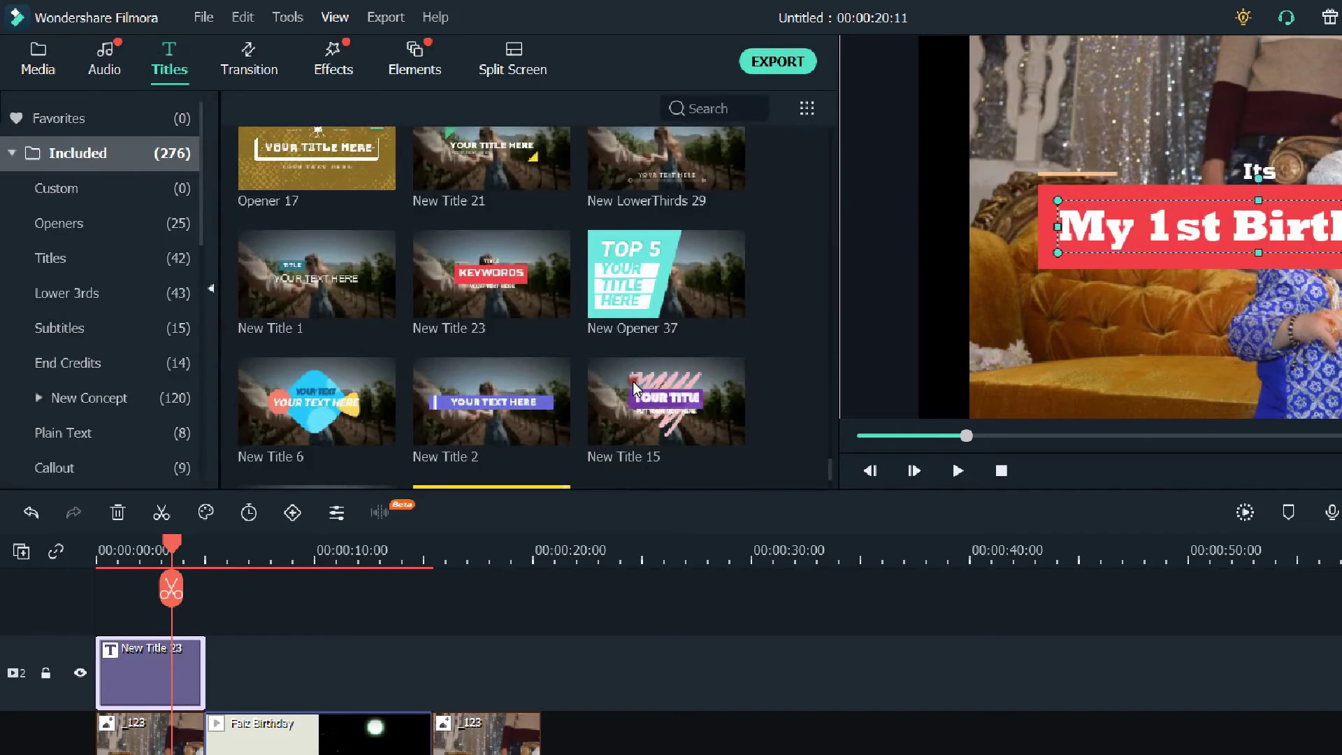
- Nudge the "My 1st Birthday" text left and the red banner slightly down, and play back the opening title
key("Left")
key("Left")
key("Left")
key("Left")
key("Left")
key("Left")
key("Left")
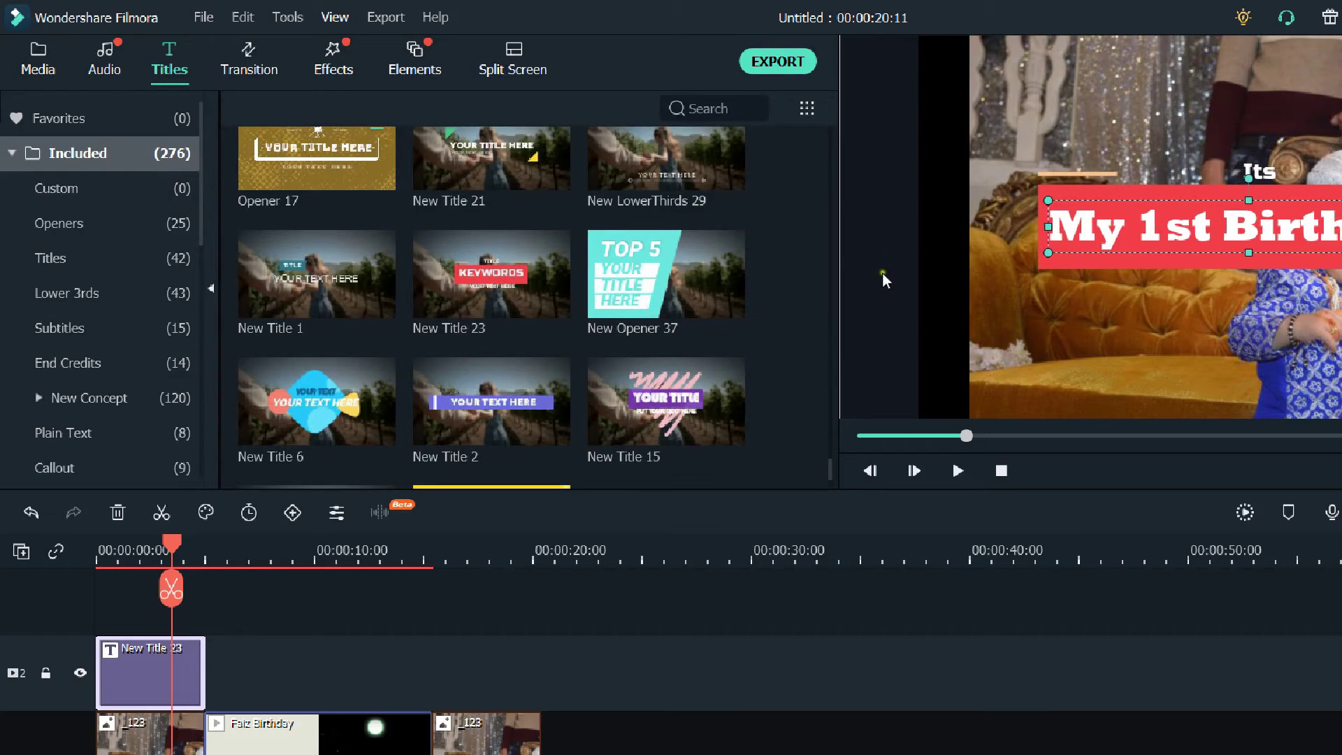
left_click(863, 207)
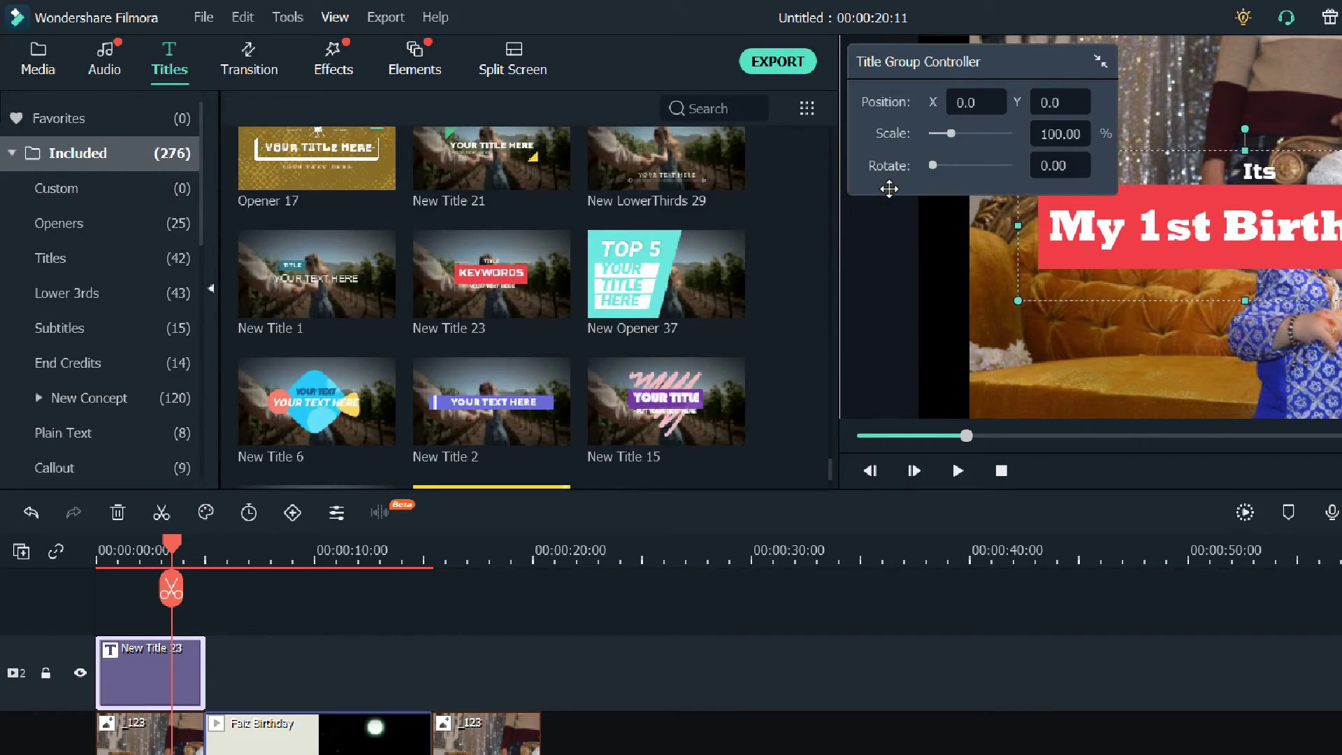
left_click(1017, 137)
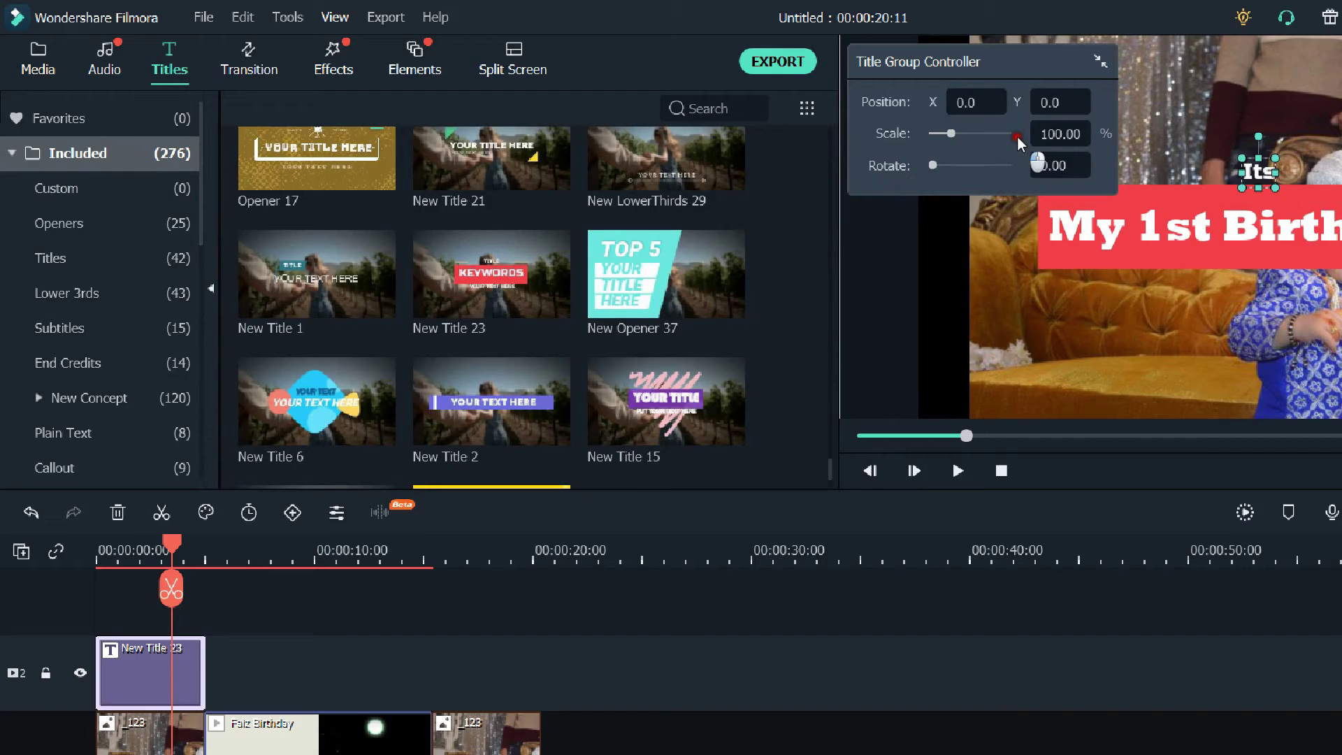
left_click(904, 208)
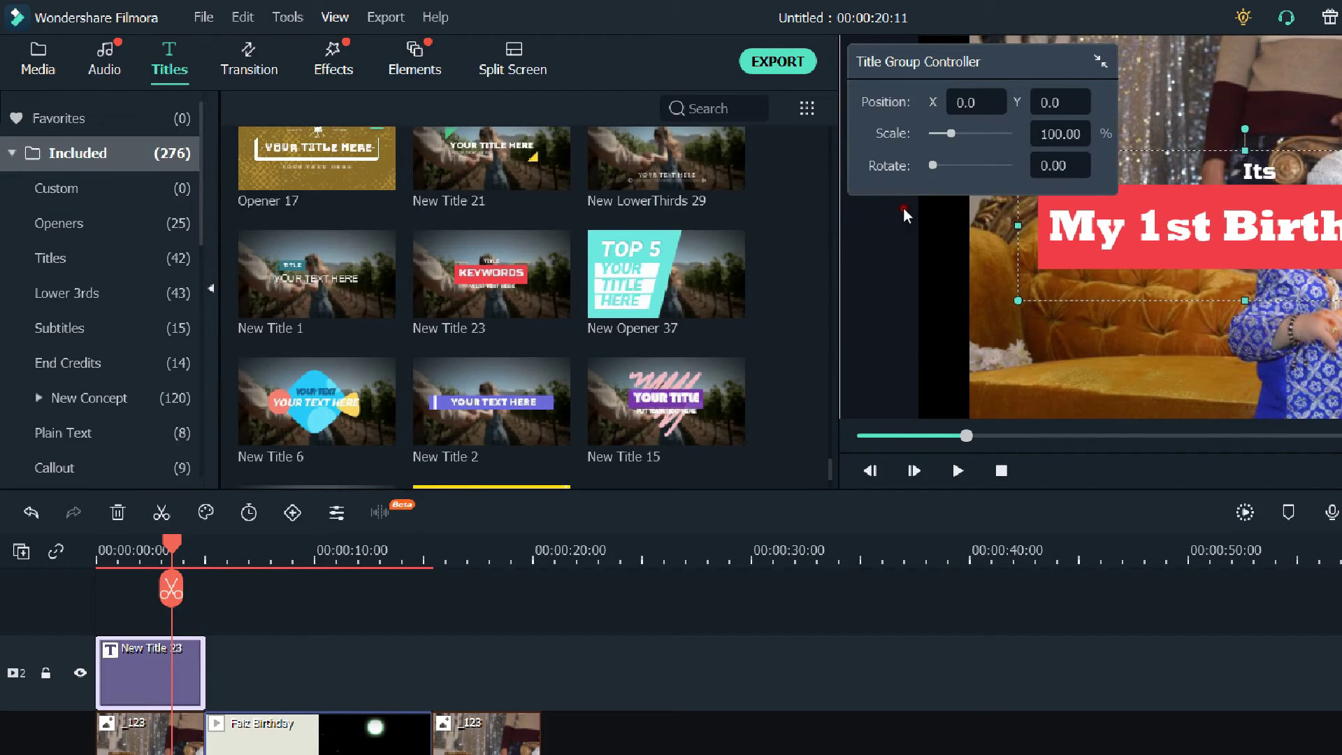
left_click(947, 176)
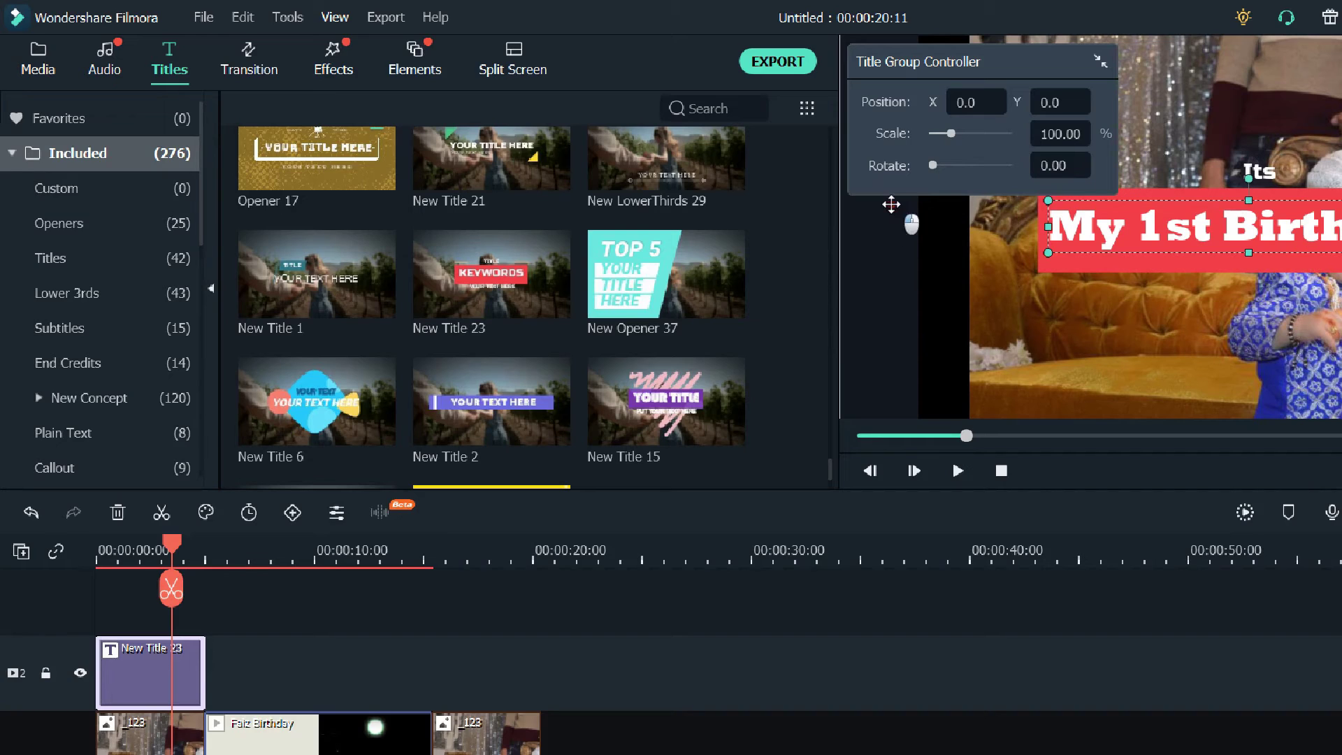
left_click(747, 237)
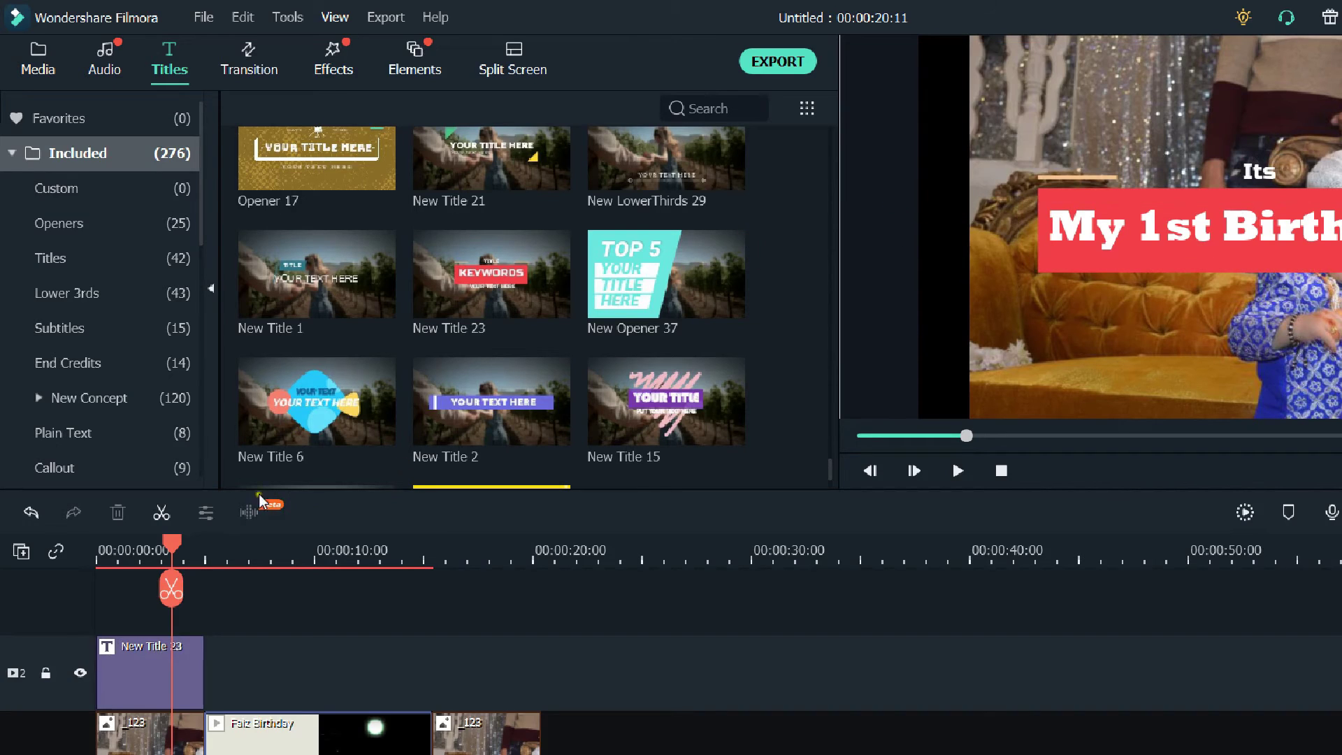
key("Home")
key("space")
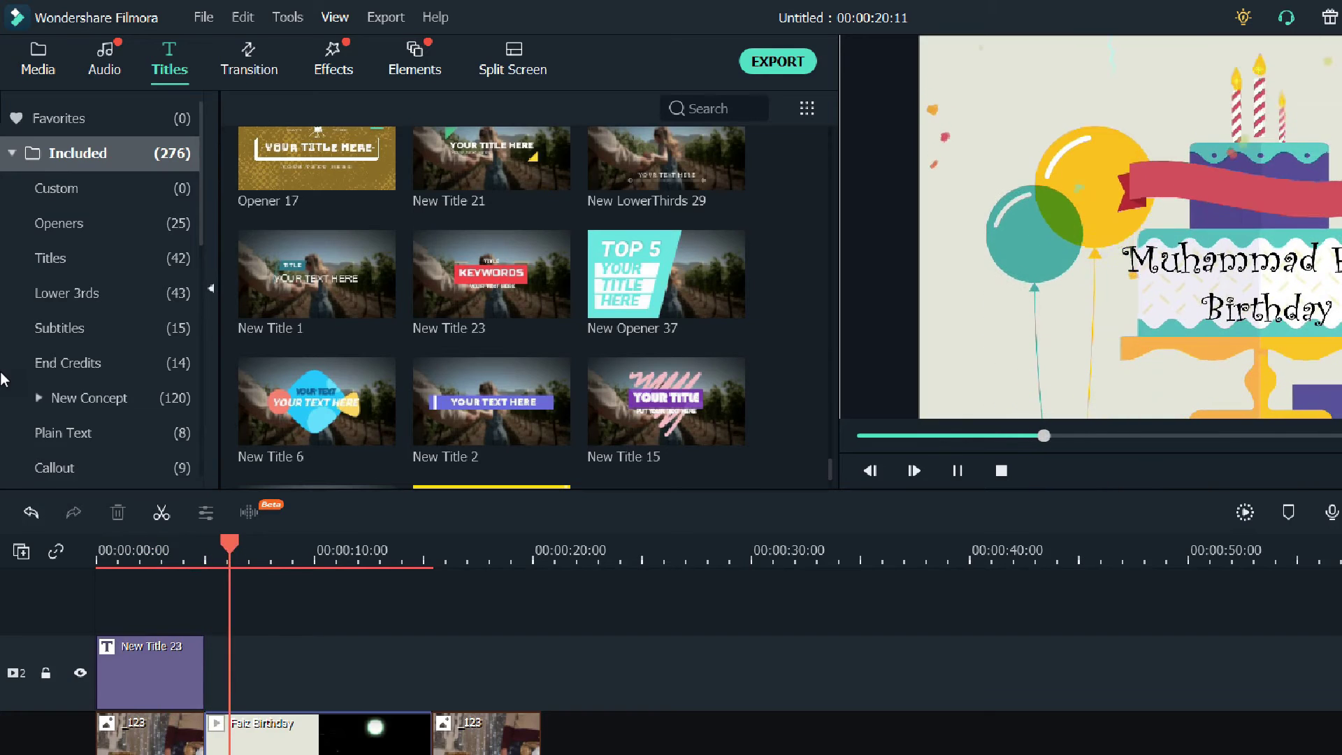
key("space")
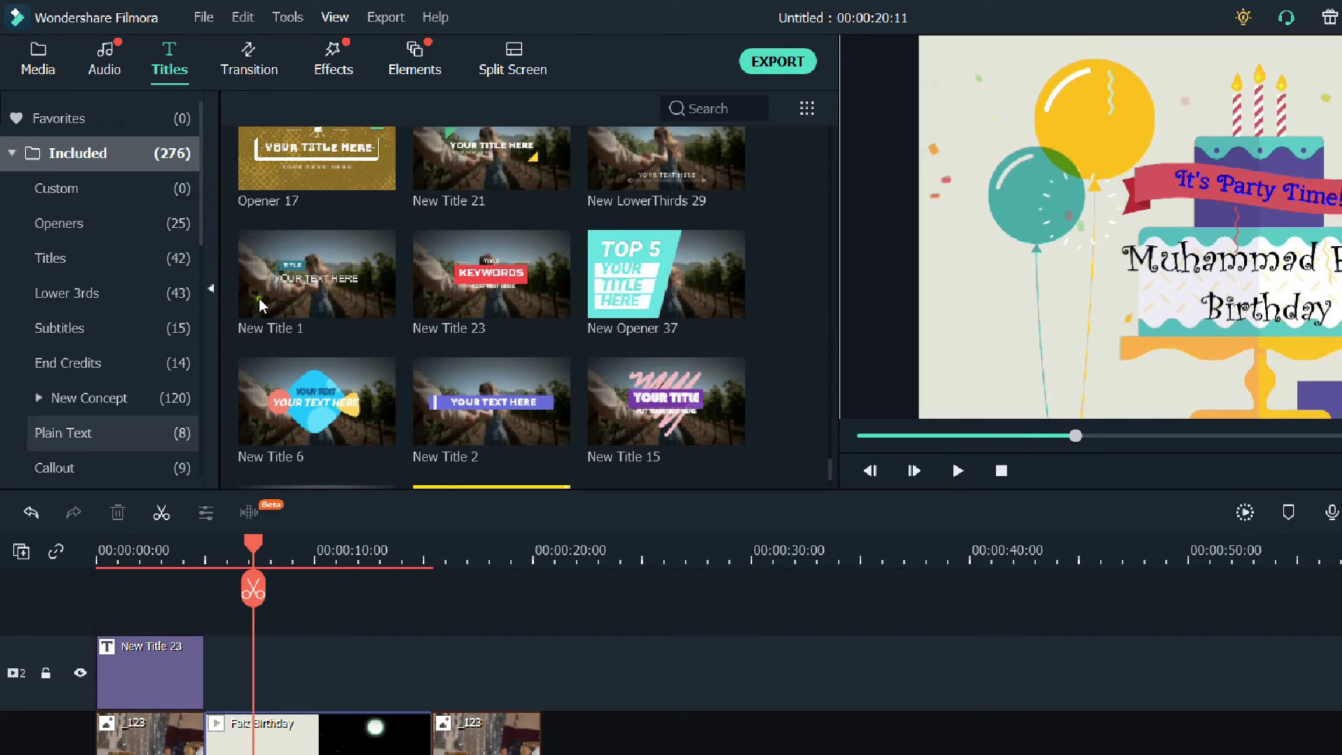
- Apply the Cube transition between the opening image and the birthday video clip, and play it back
left_click(123, 594)
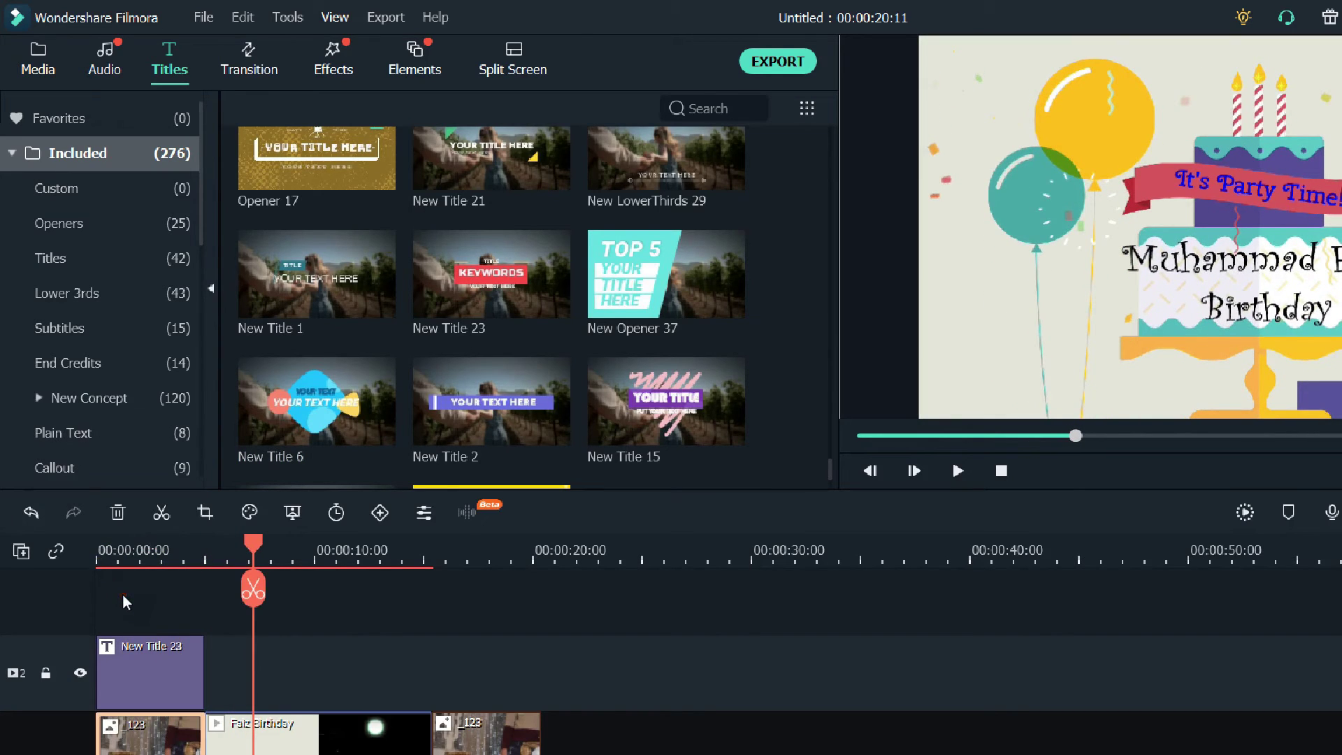
left_click(204, 594)
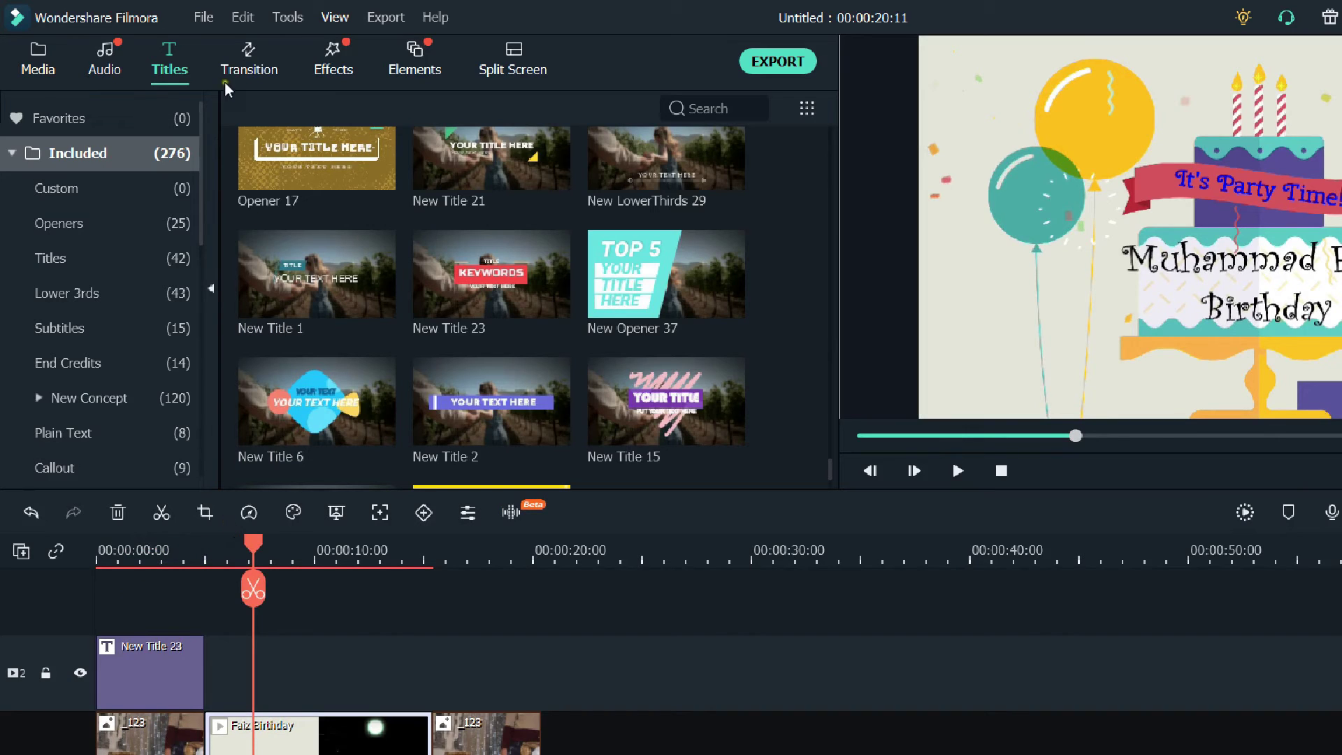
left_click(217, 45)
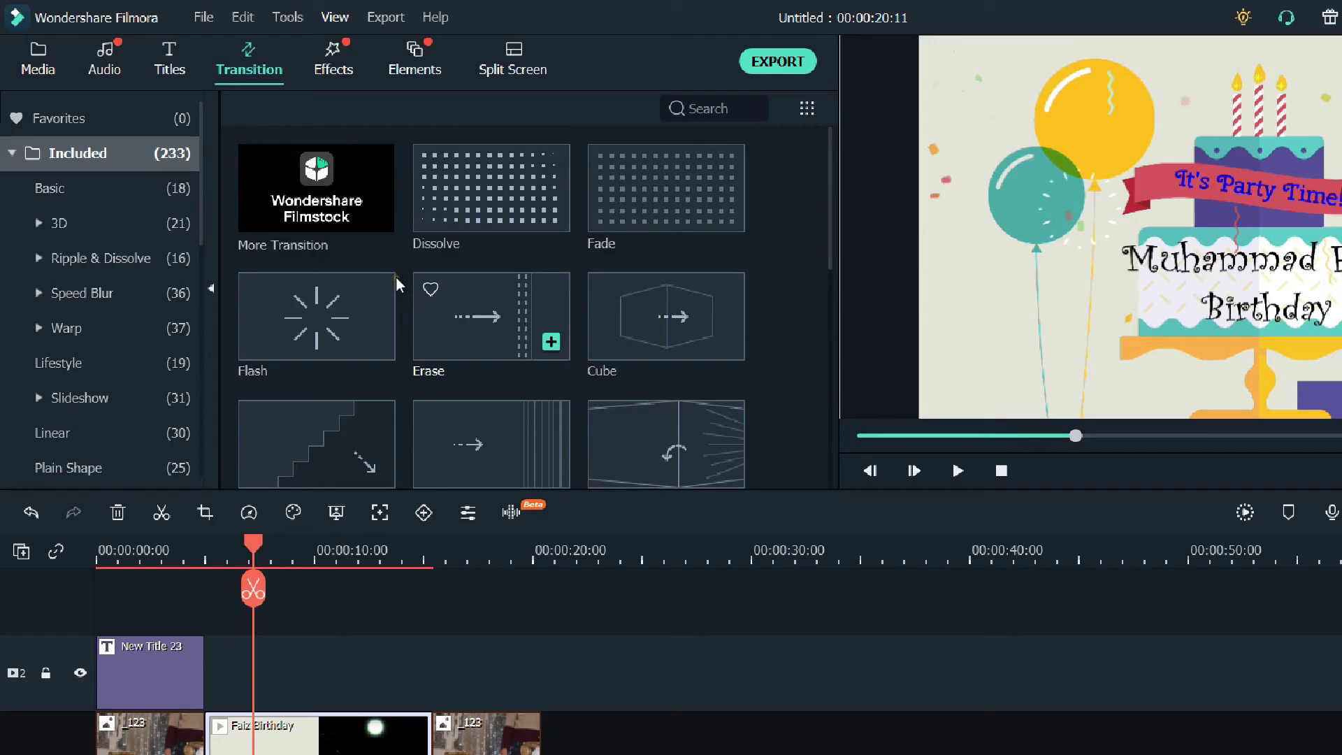
left_click(149, 585)
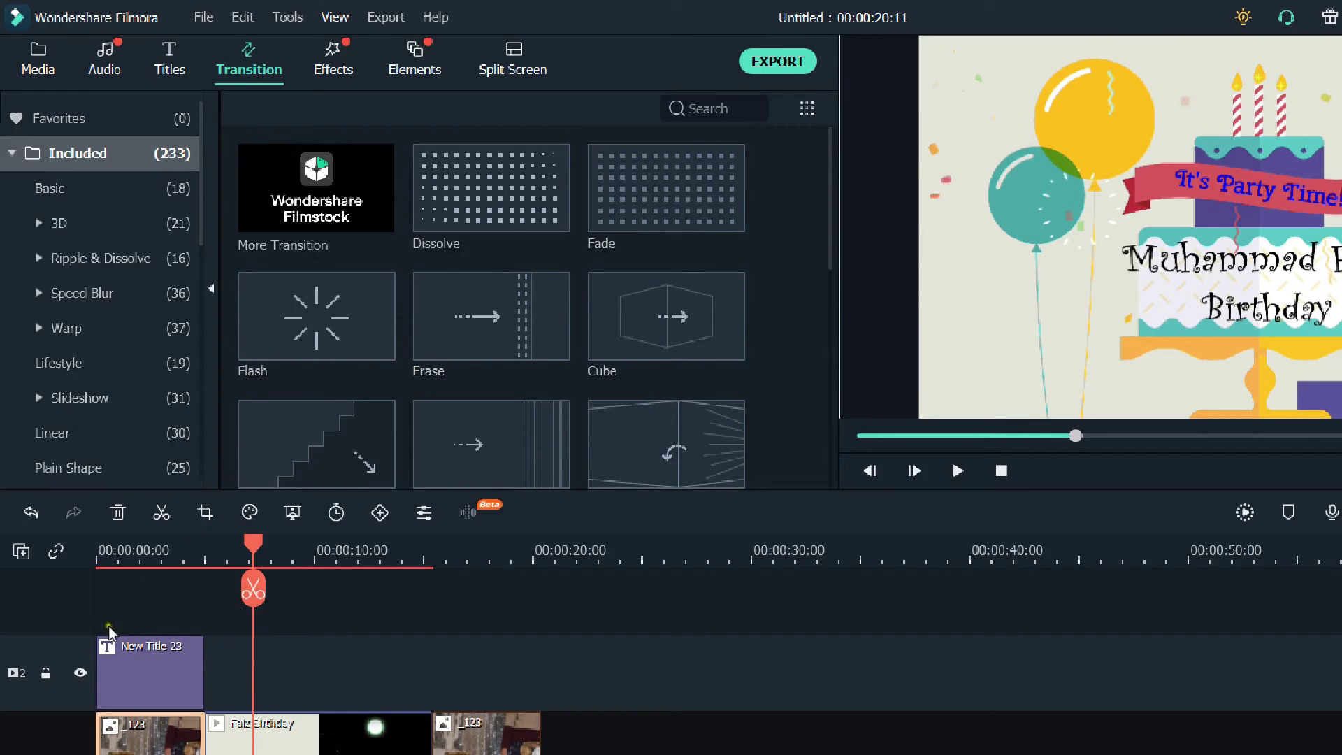
left_click(658, 306)
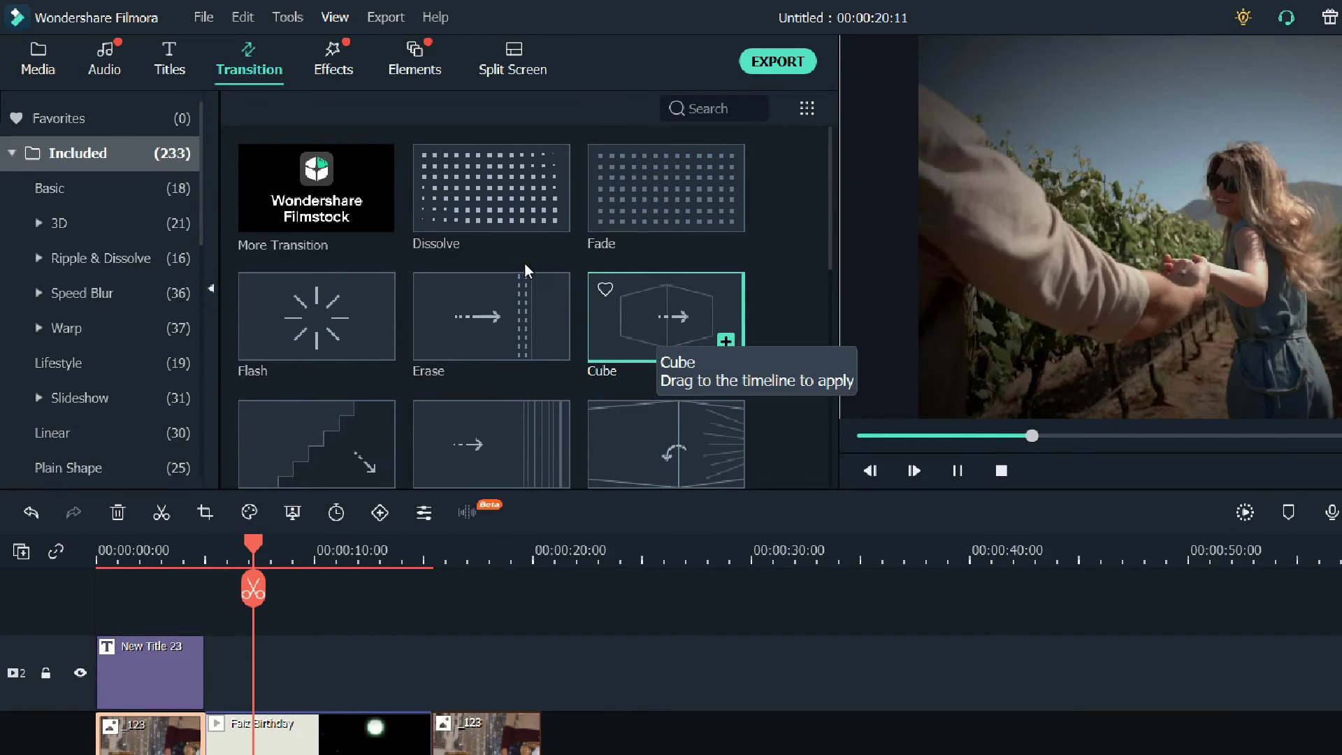
left_click(656, 328)
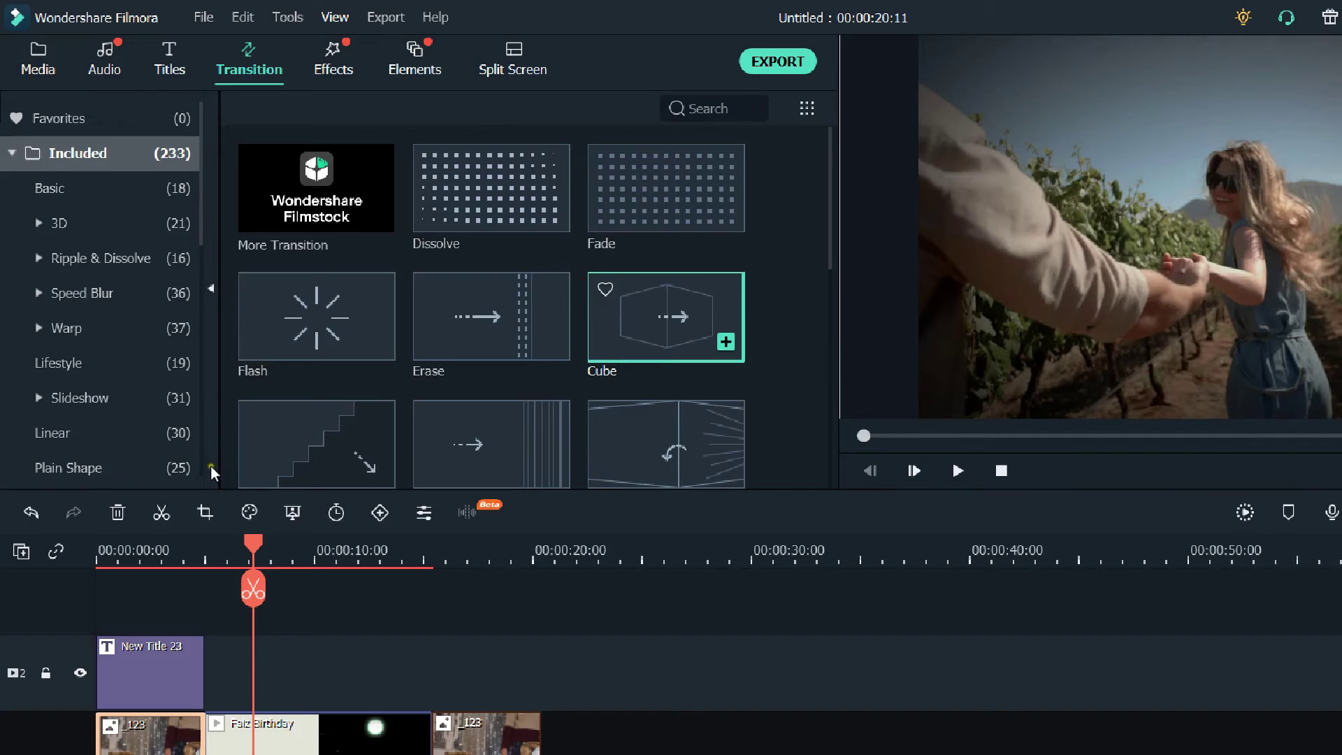
left_click(133, 578)
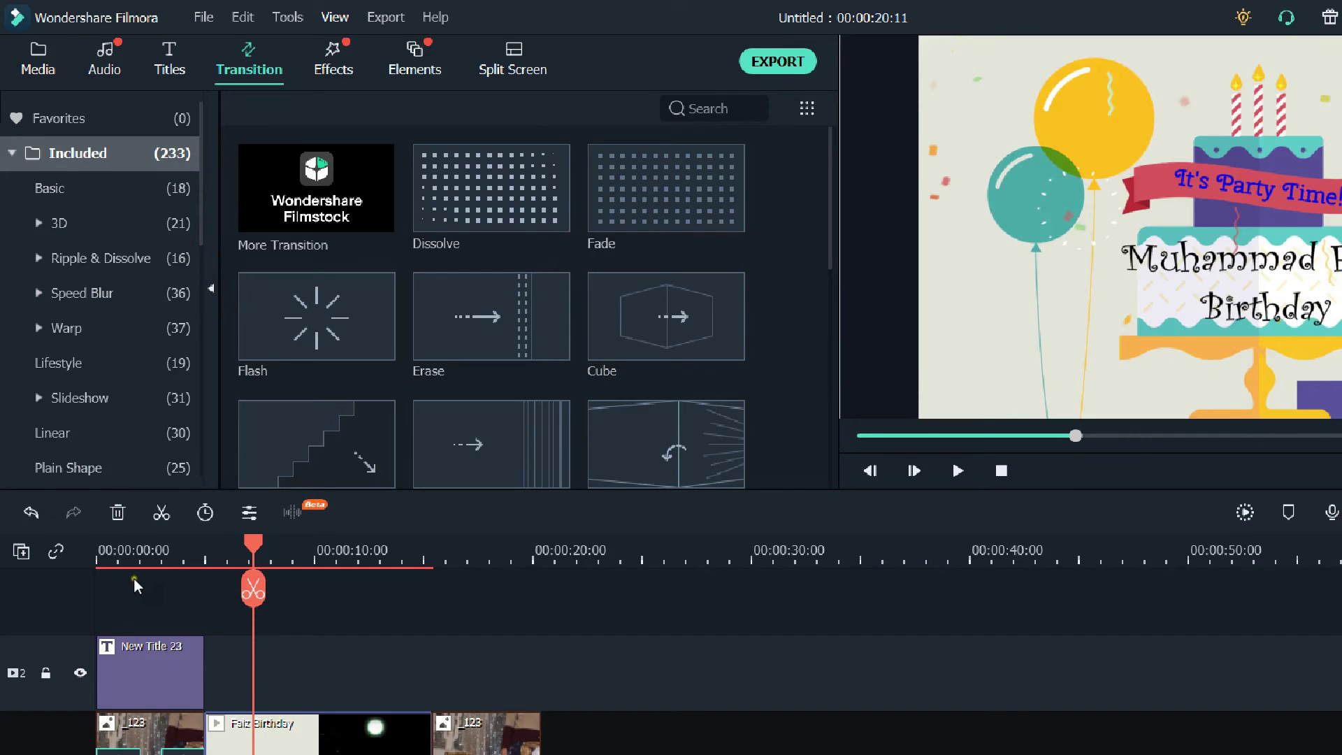
left_click(97, 611)
left_click(109, 547)
key("space")
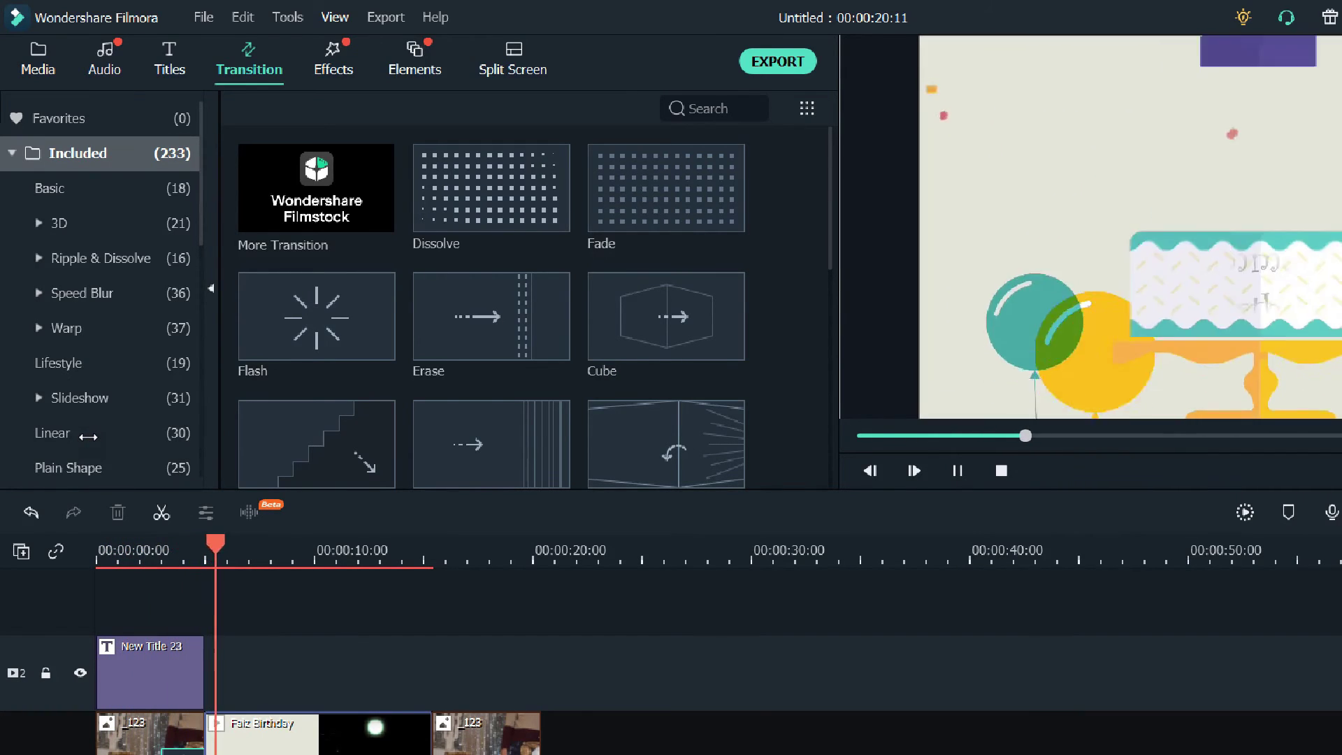
key("space")
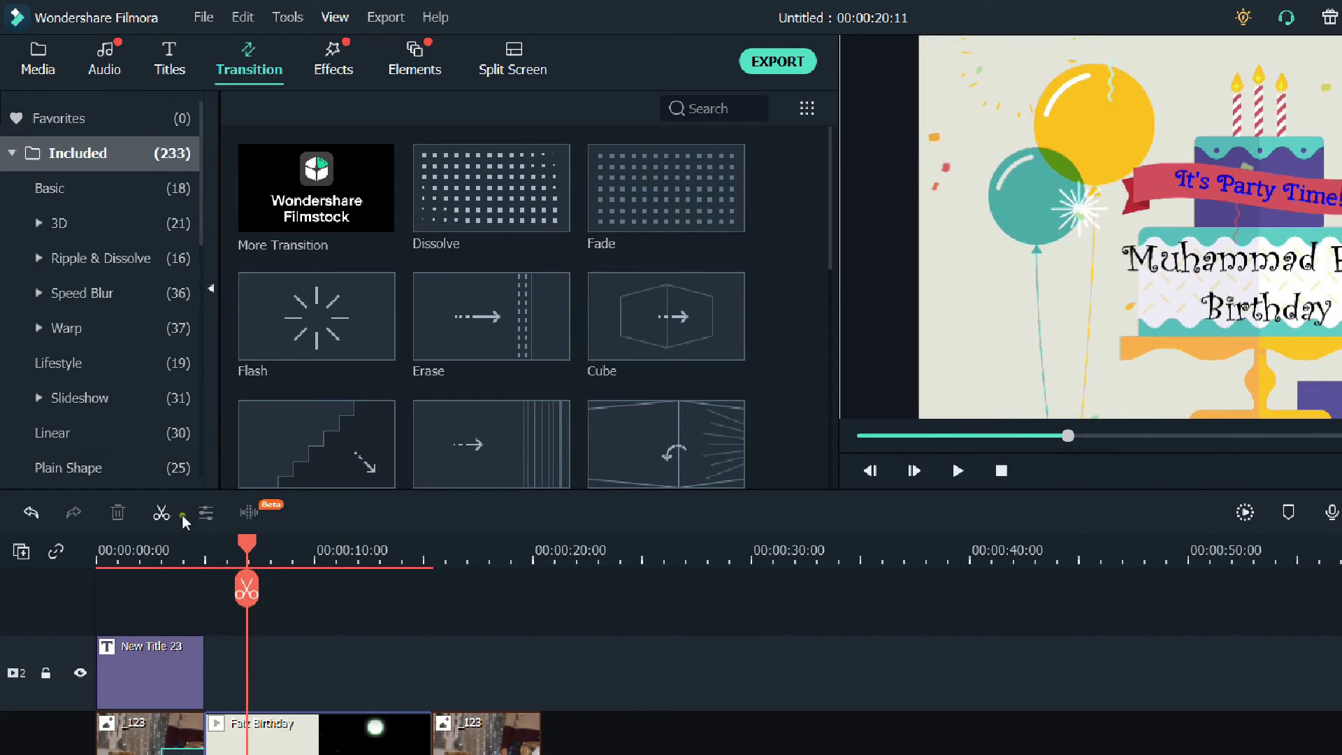
- Apply the transition listed directly below Cube between the birthday video clip and the last image, and play it back
left_click(291, 587)
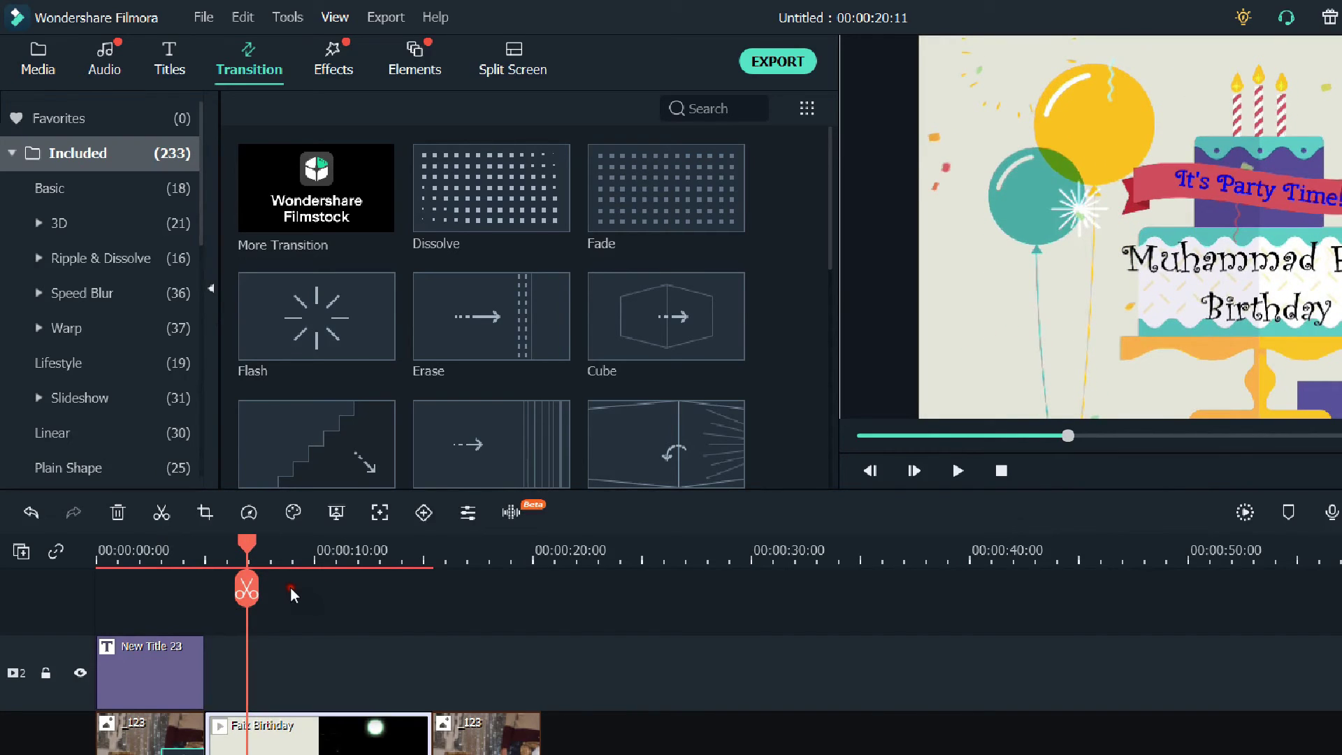
left_click(538, 362)
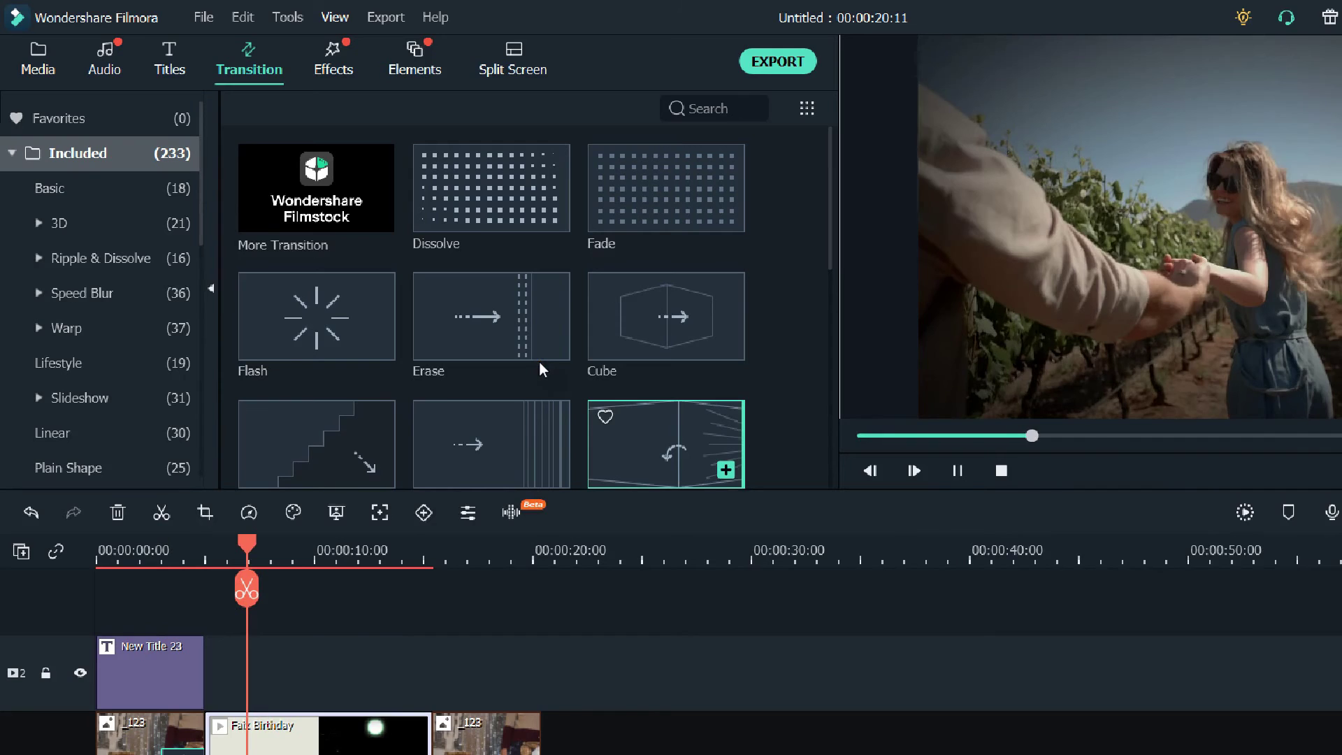
left_click(578, 378)
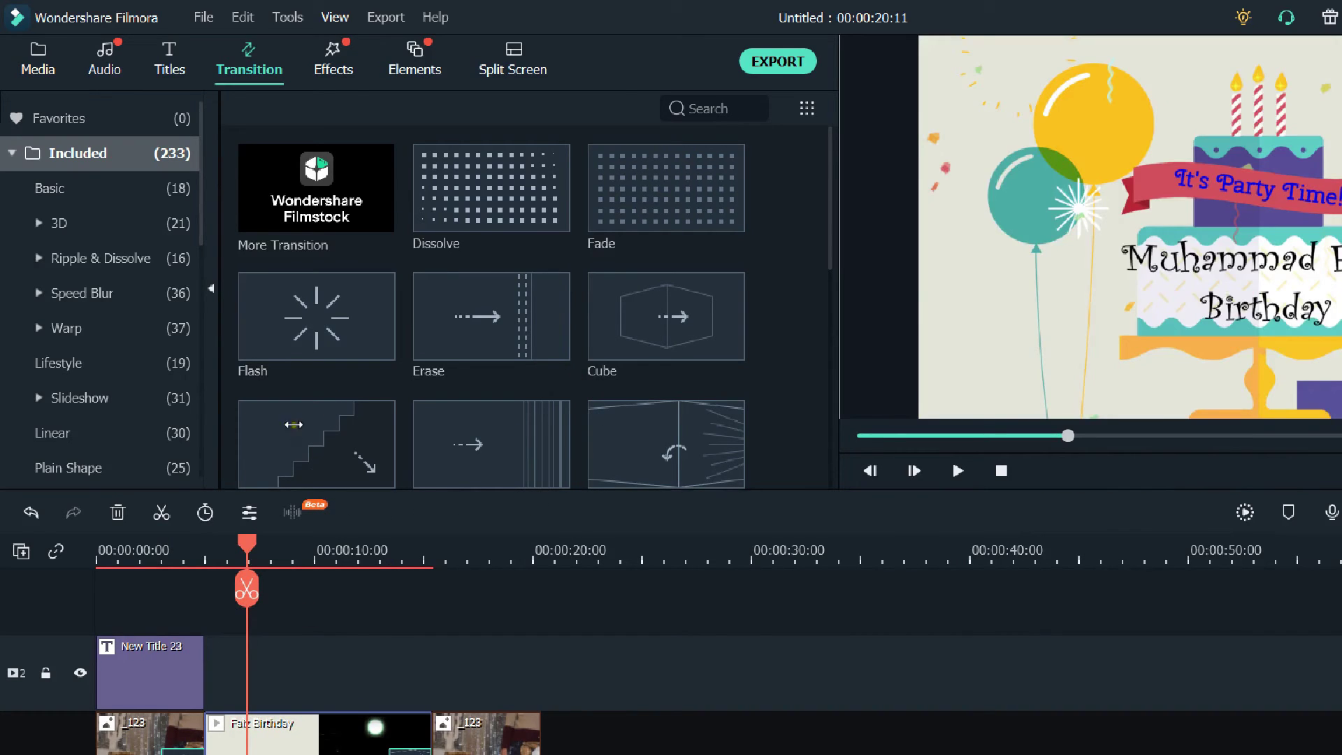
left_click(307, 440)
key("space")
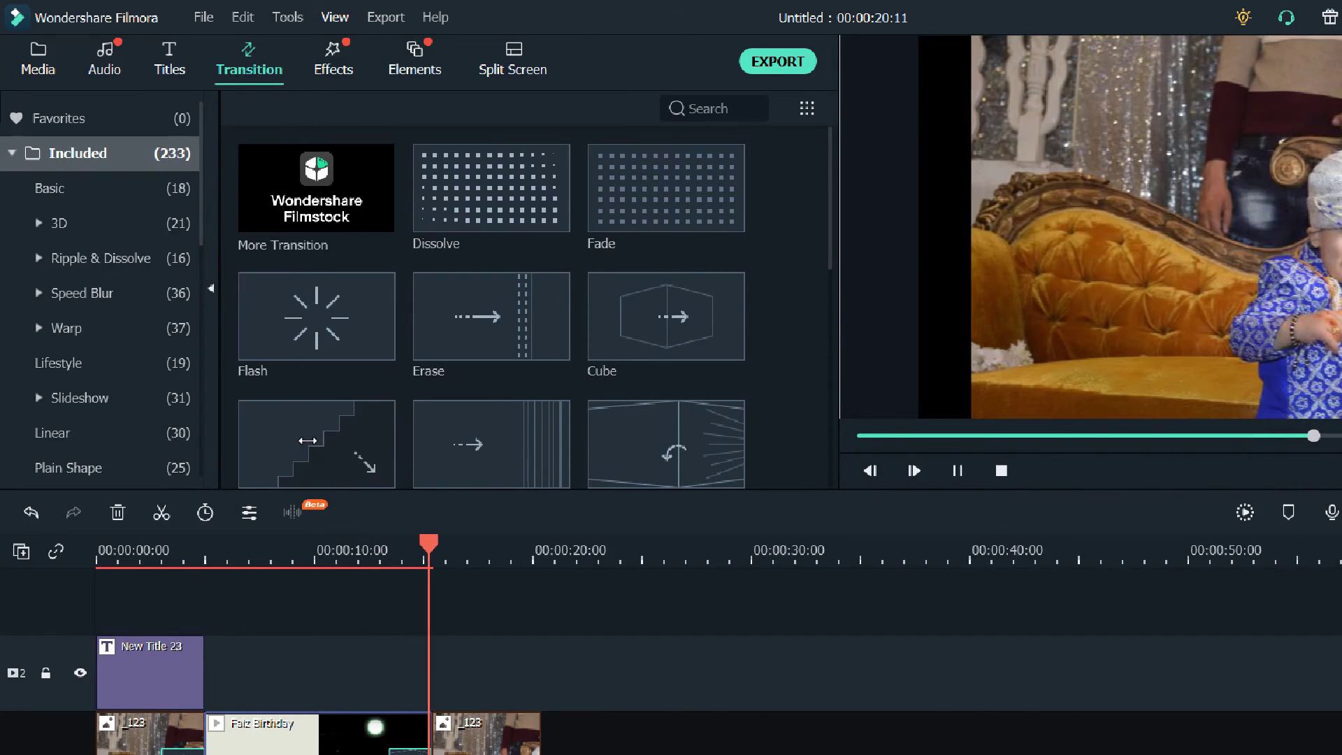
key("space")
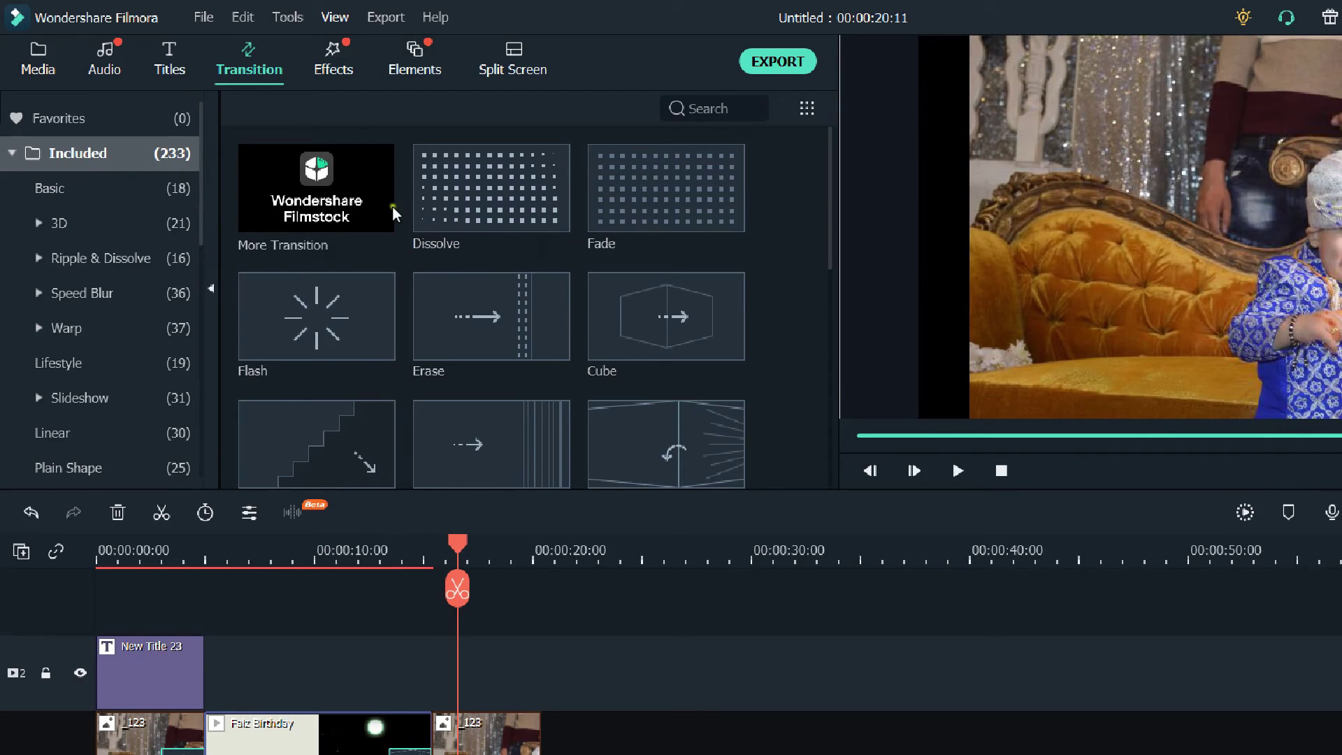
- Add the Neon 01 effect on track 2, align it over the last image clip, and play it back
left_click(333, 65)
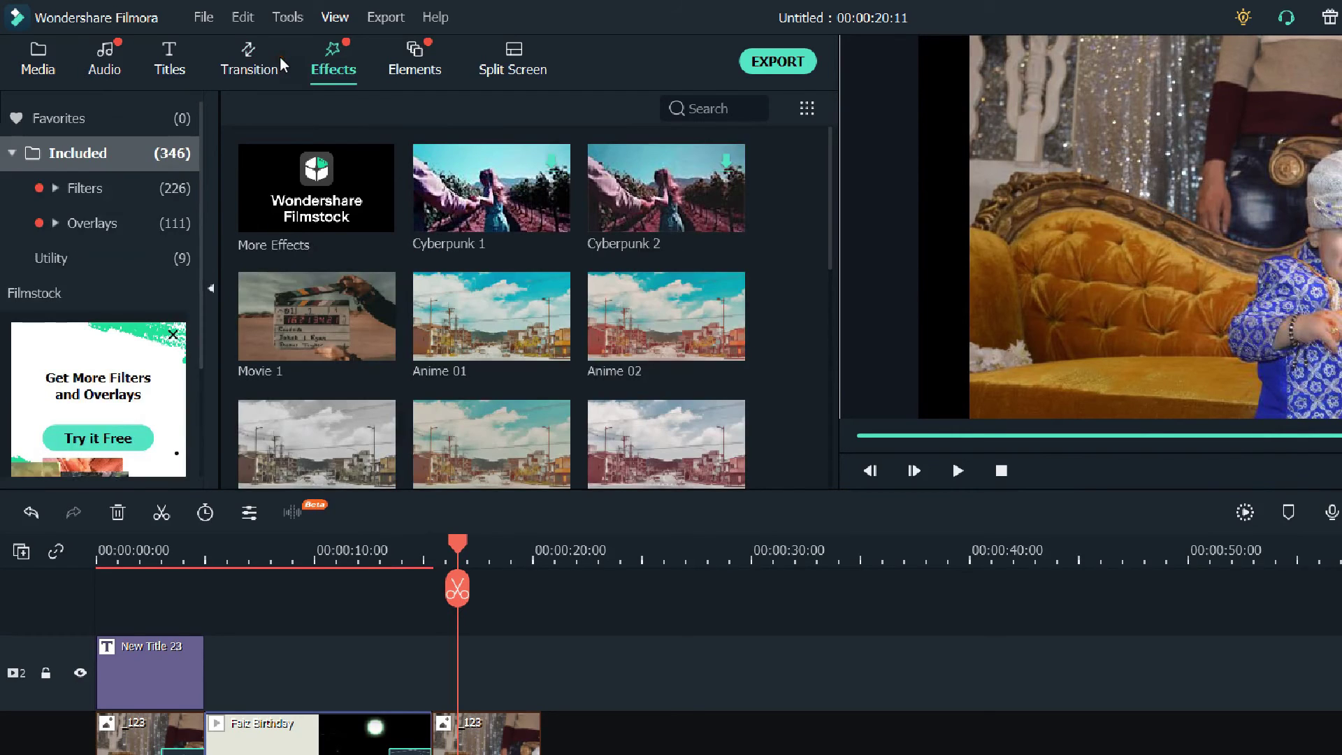
left_click(664, 203)
scroll(665, 309, "down", 8)
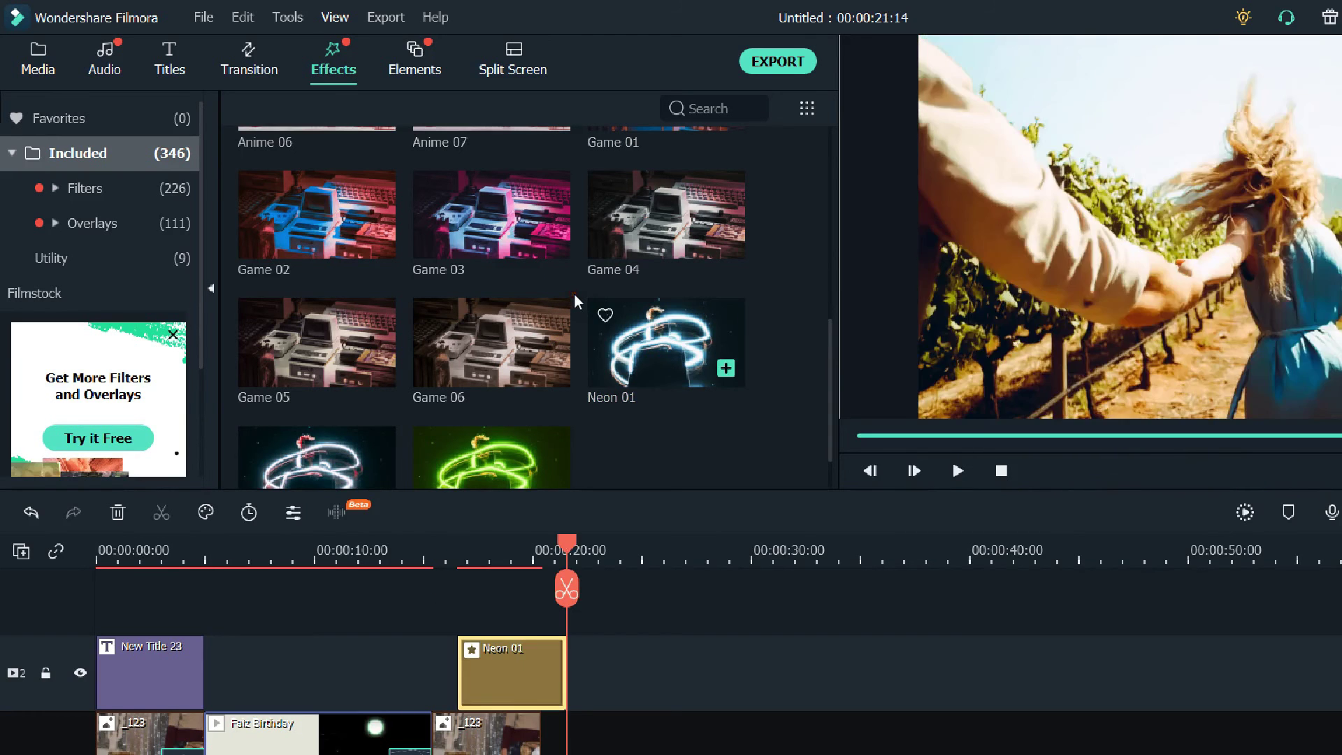
left_click(415, 554)
left_click_drag(518, 692, 493, 698)
left_click(409, 548)
key("space")
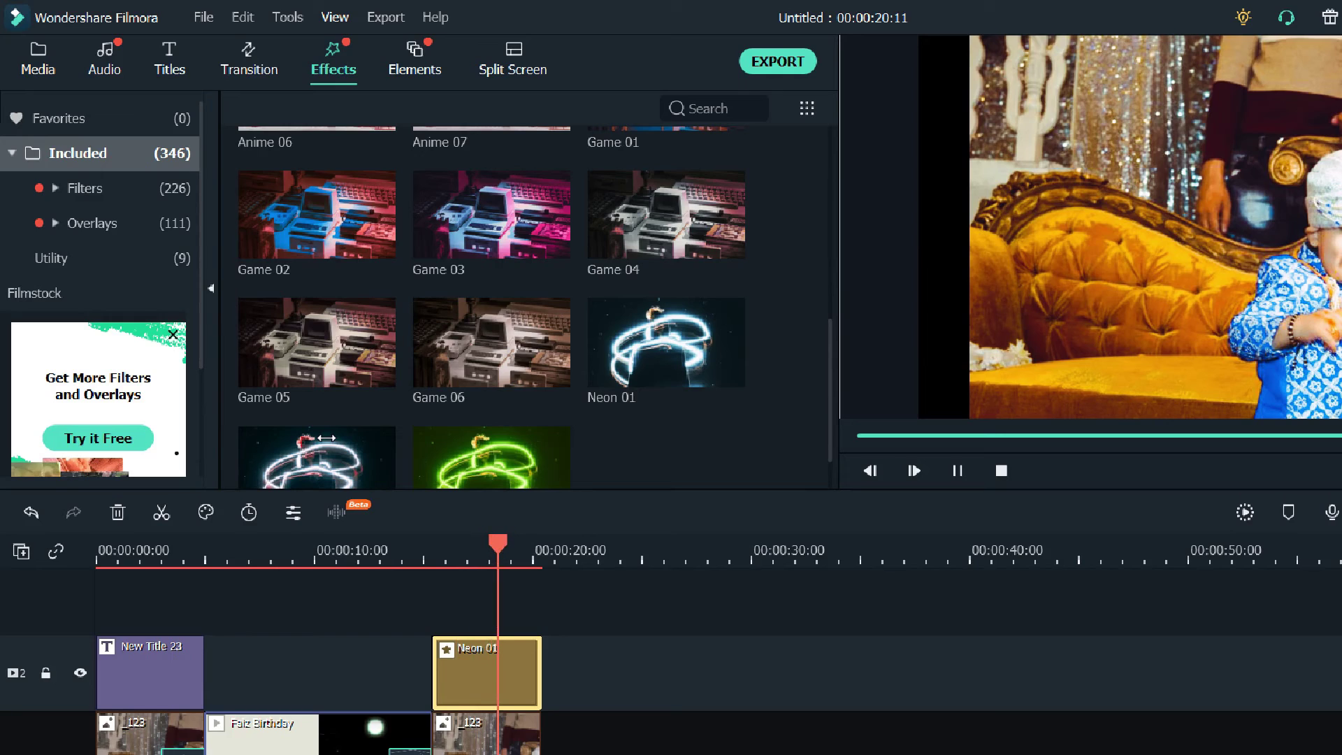
key("space")
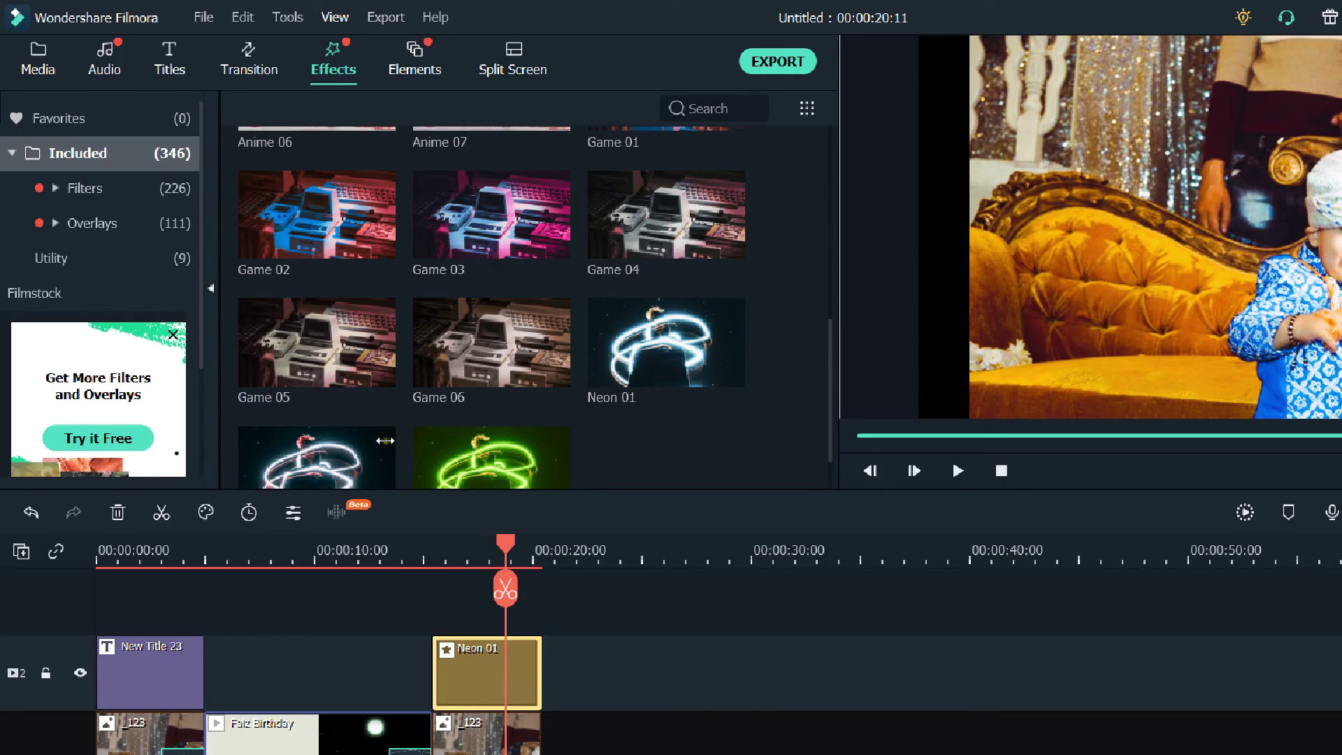
- Set the playback speed of the birthday video clip between the two images to 3.00x
left_click(250, 602)
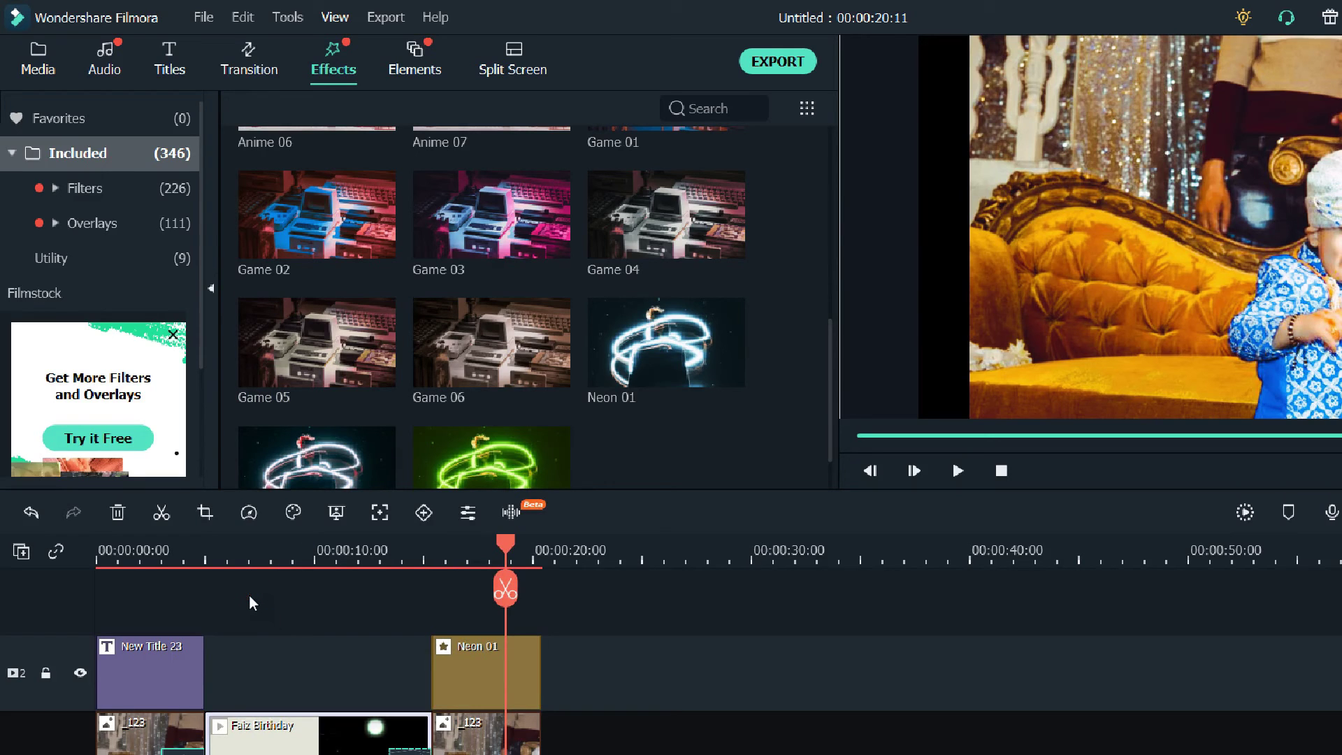
right_click(250, 599)
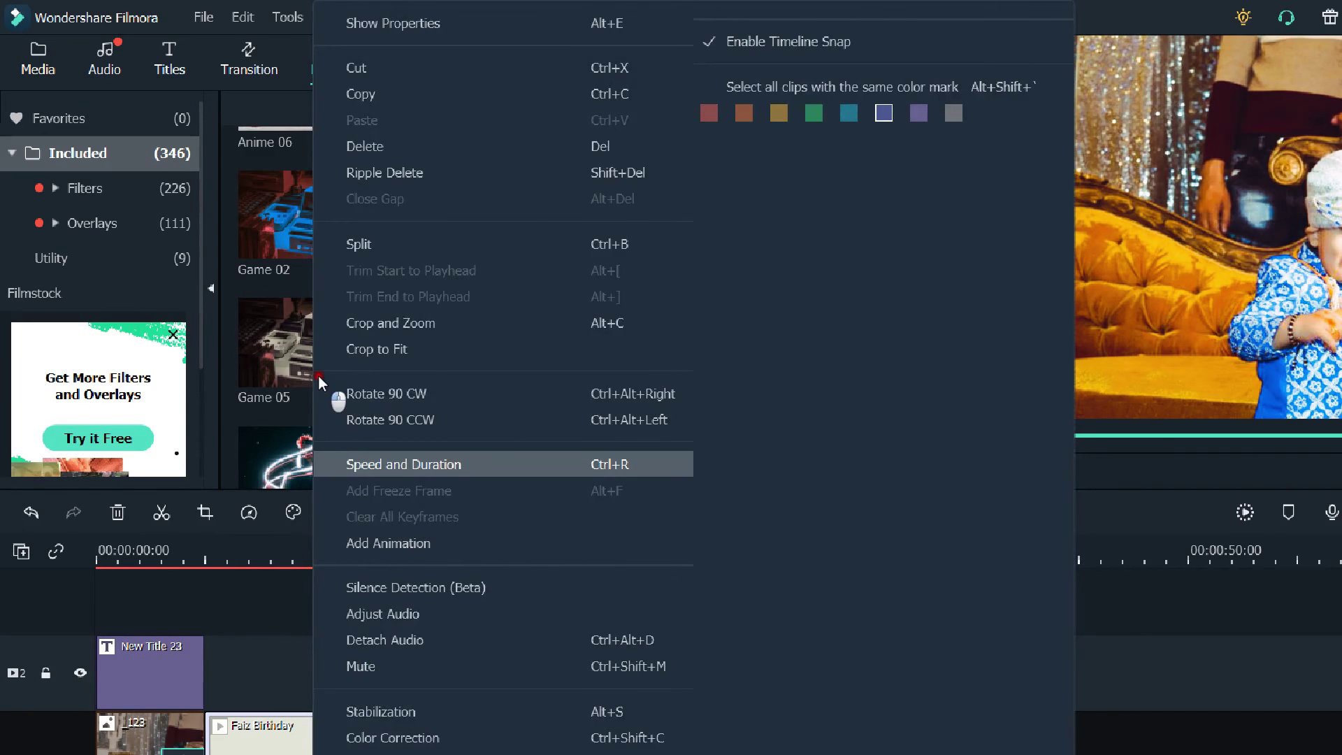
left_click(363, 451)
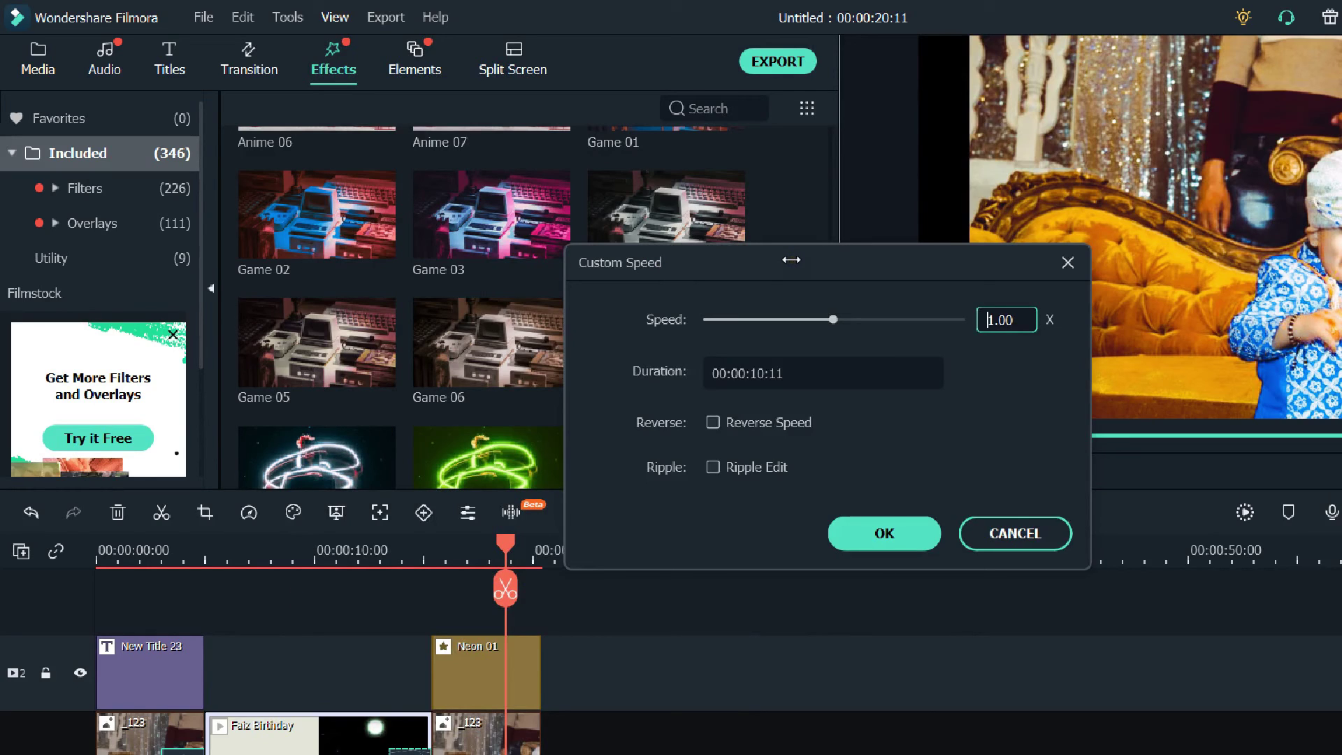
key("Delete")
type("3")
left_click(704, 422)
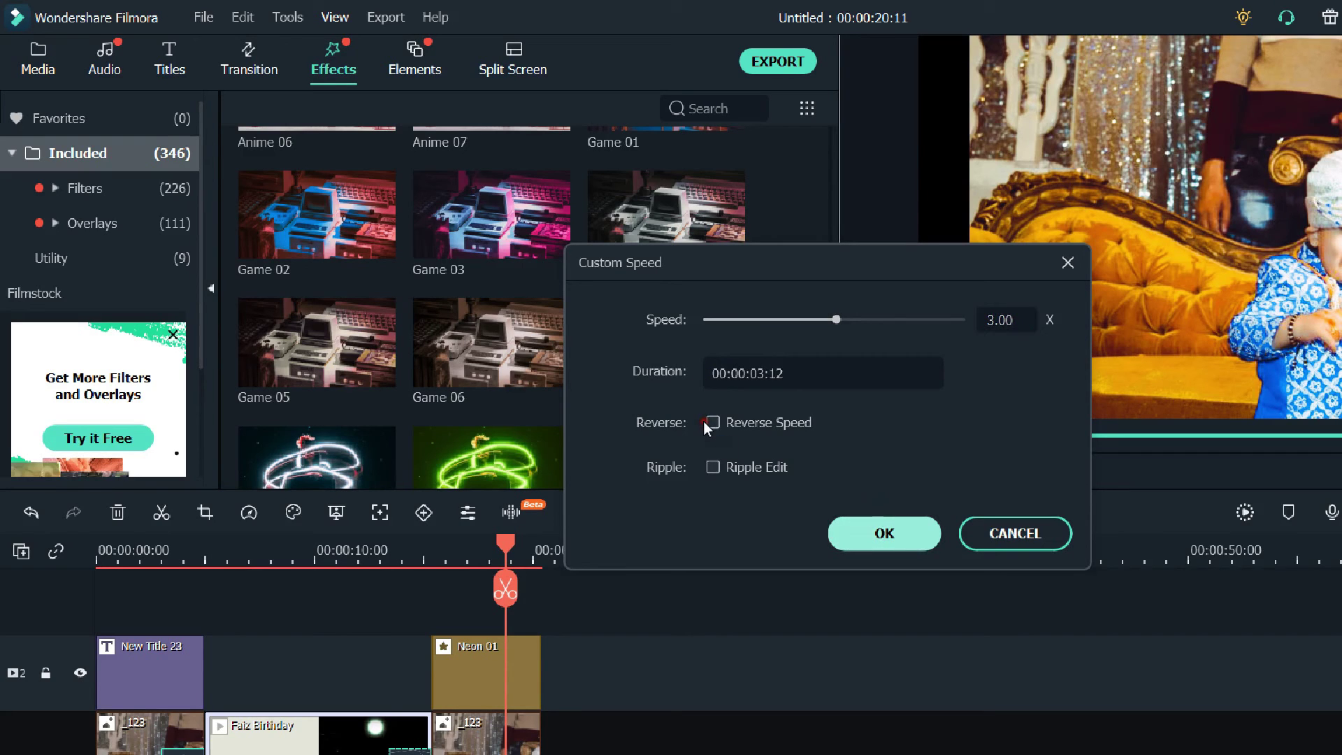
key("Return")
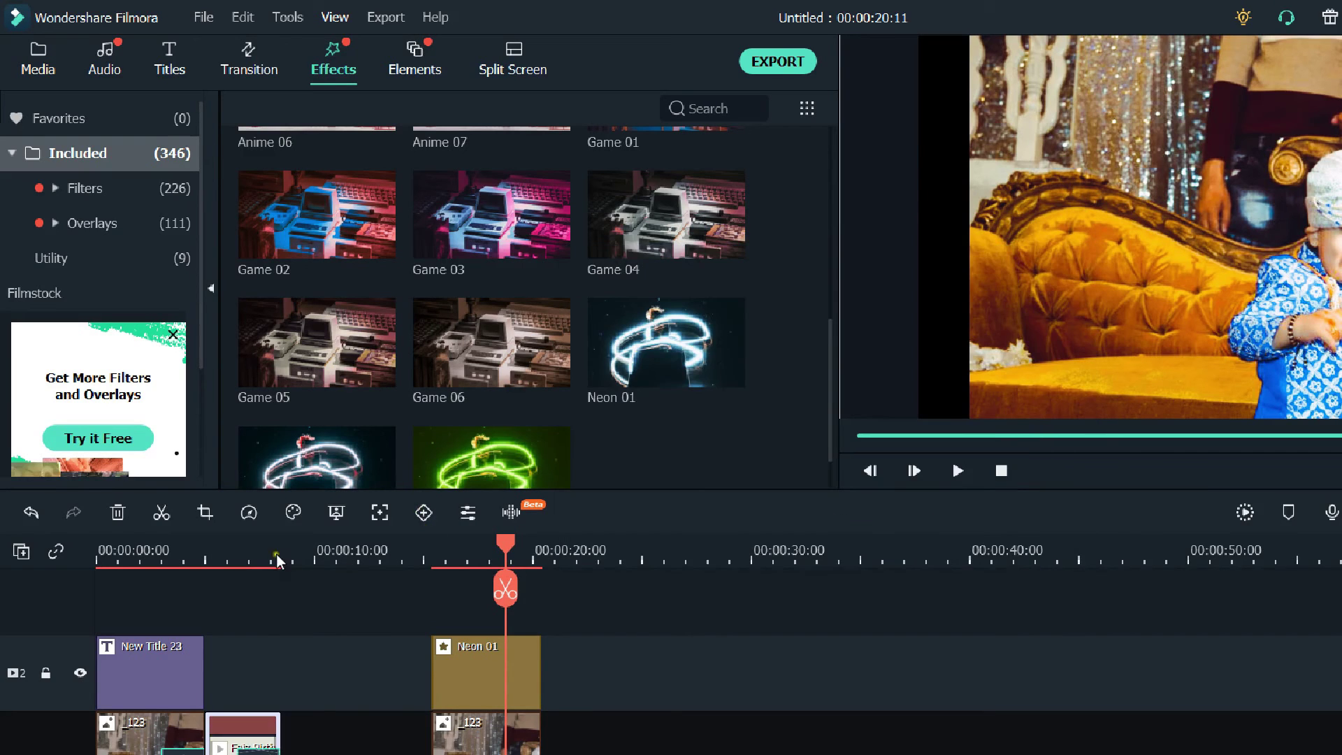
- Delete the empty gap between the sped-up birthday video clip and the last image, and play back the sequence
left_click(259, 607)
key("Delete")
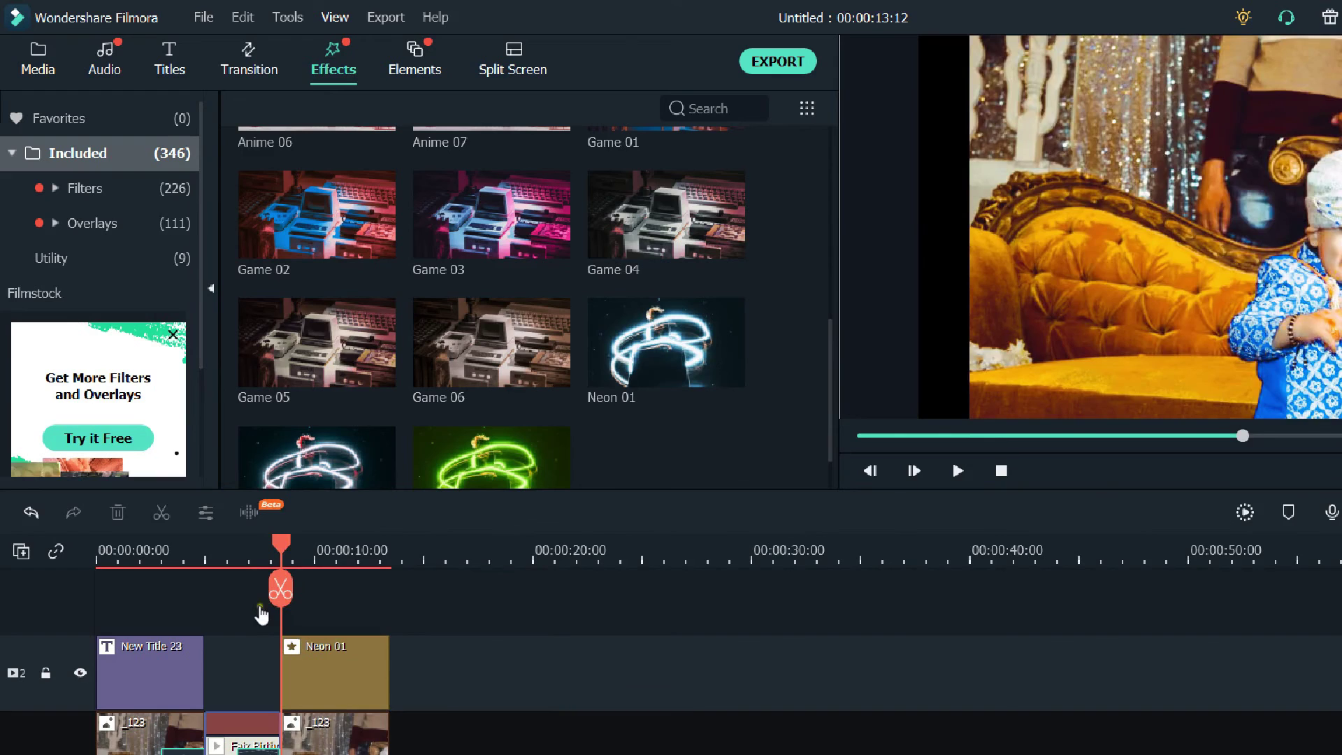
left_click(200, 613)
key("space")
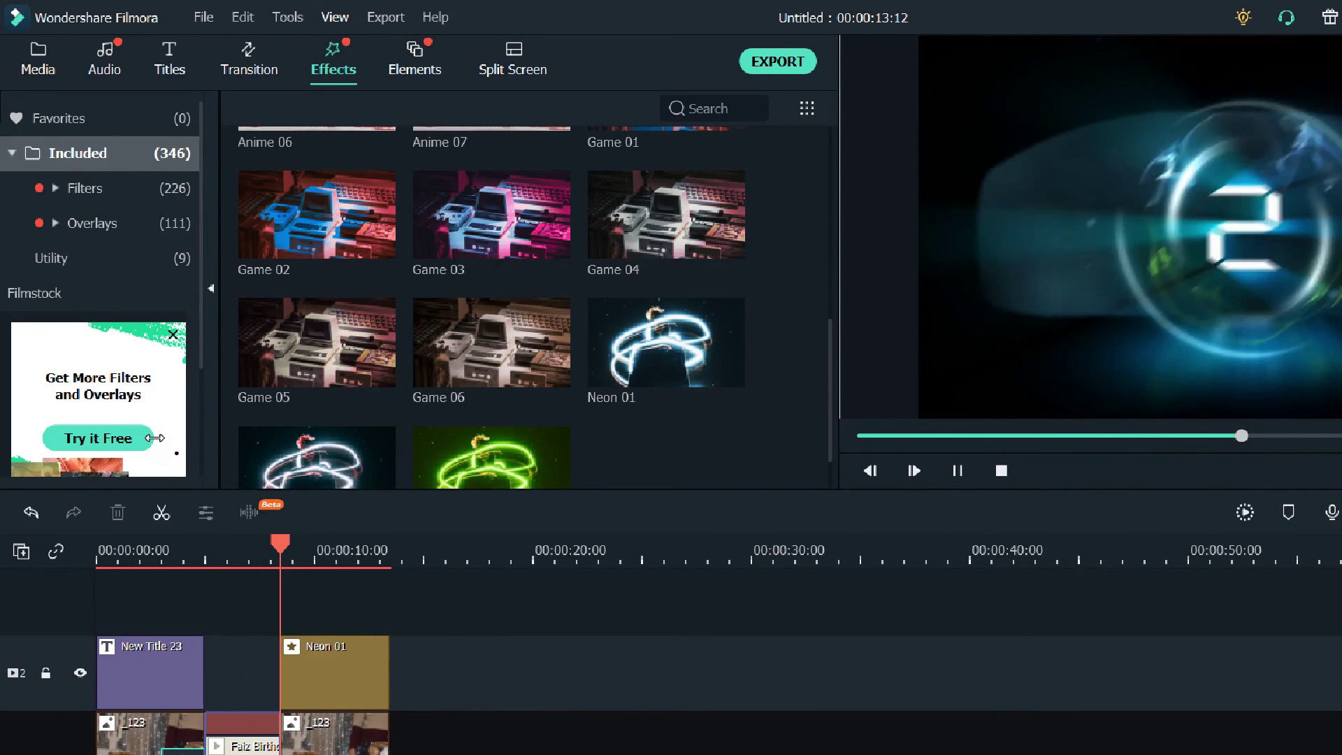
key("space")
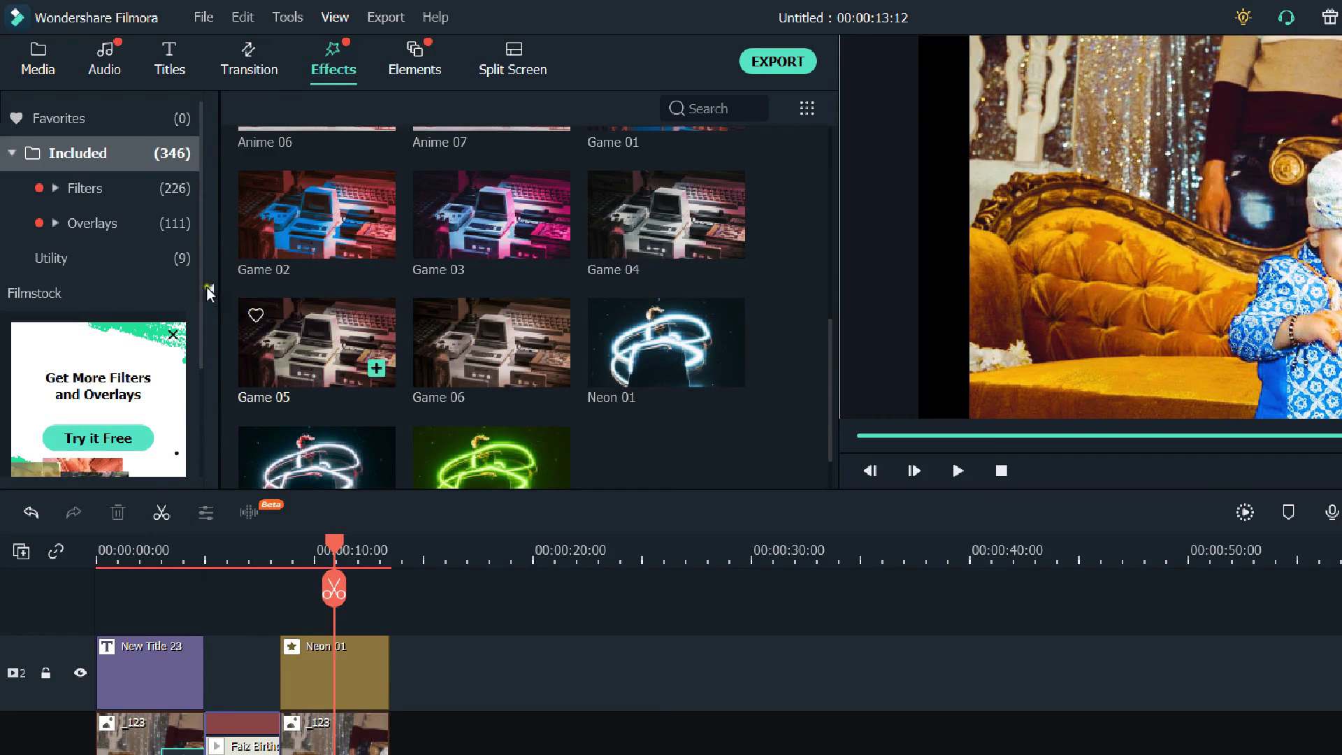
- Show the included audio library and play back the end of the last image clip
left_click(89, 29)
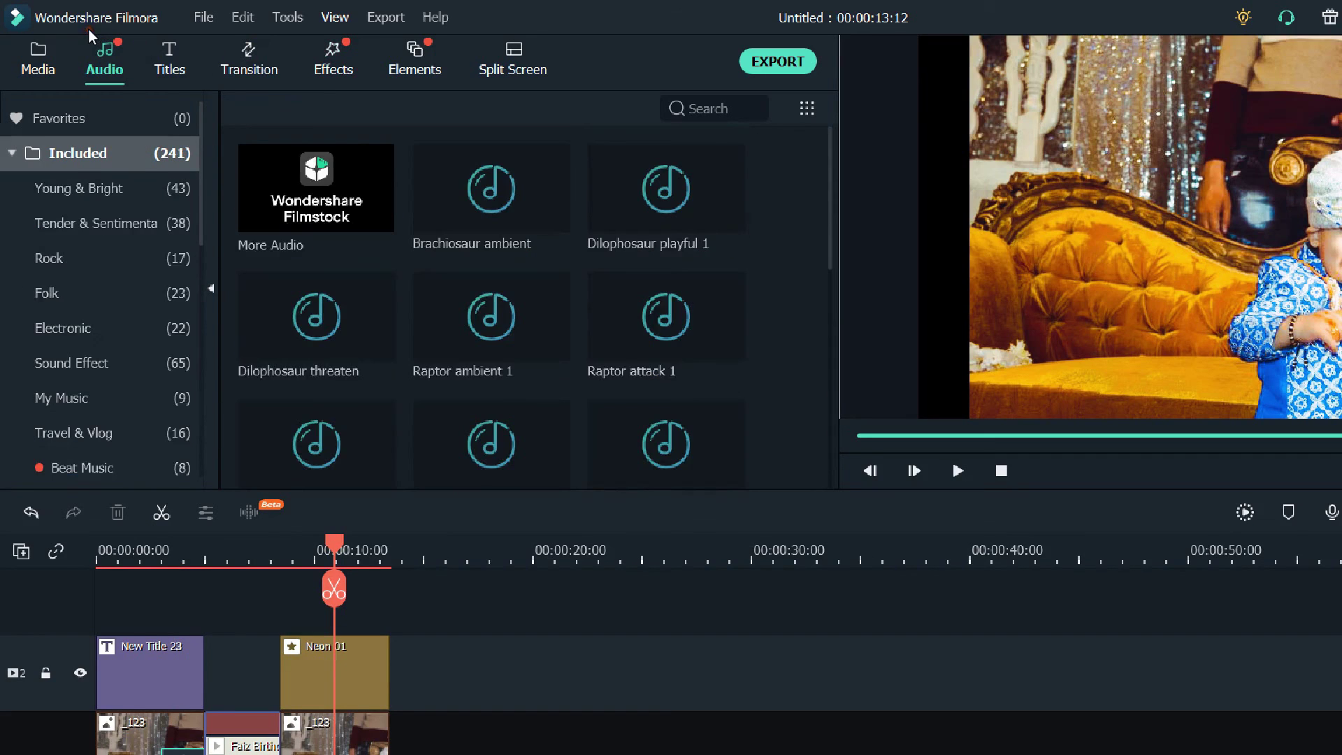
double_click(379, 155)
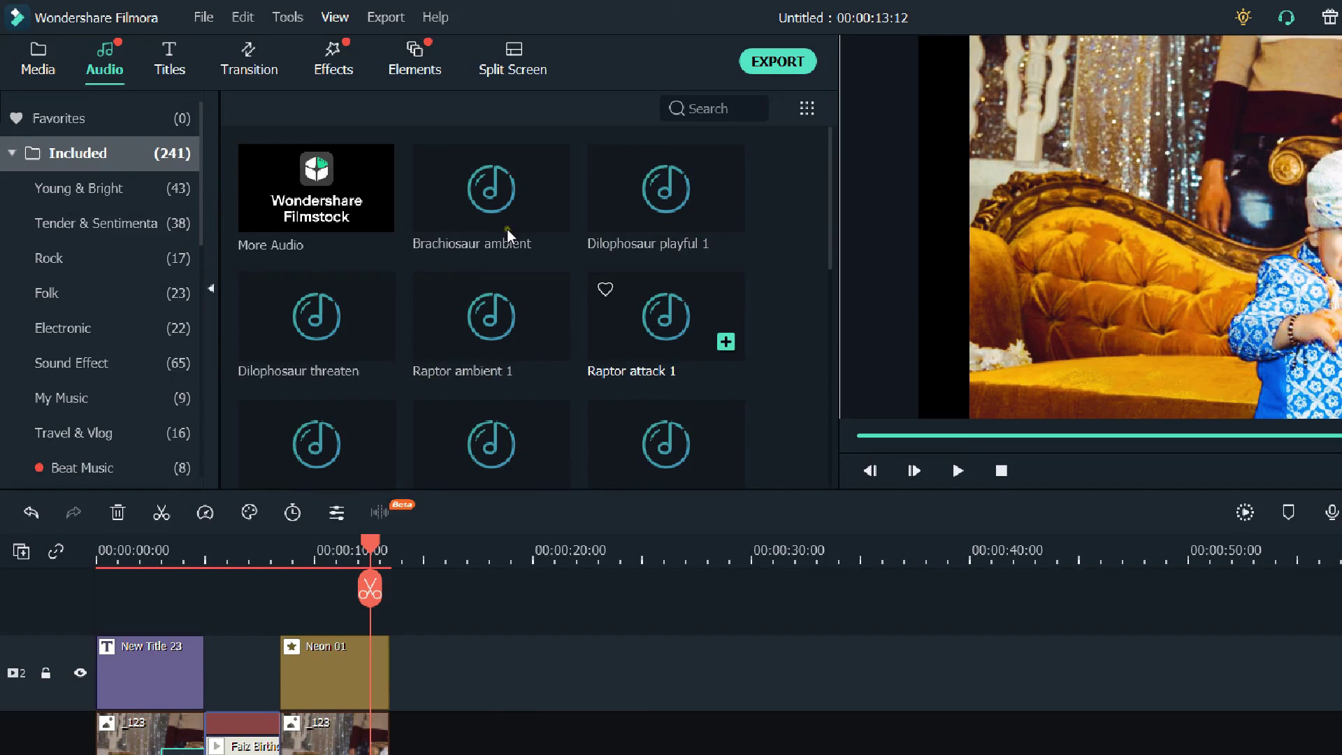
key("space")
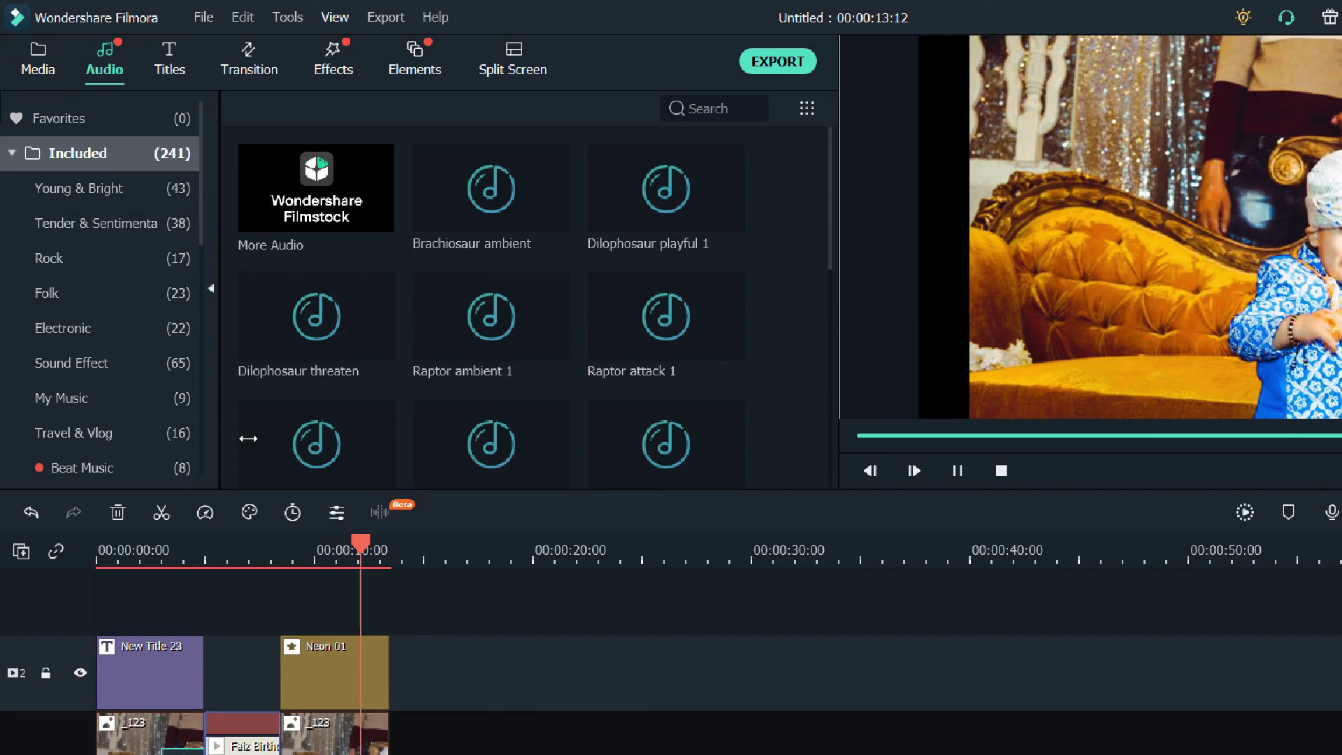
key("space")
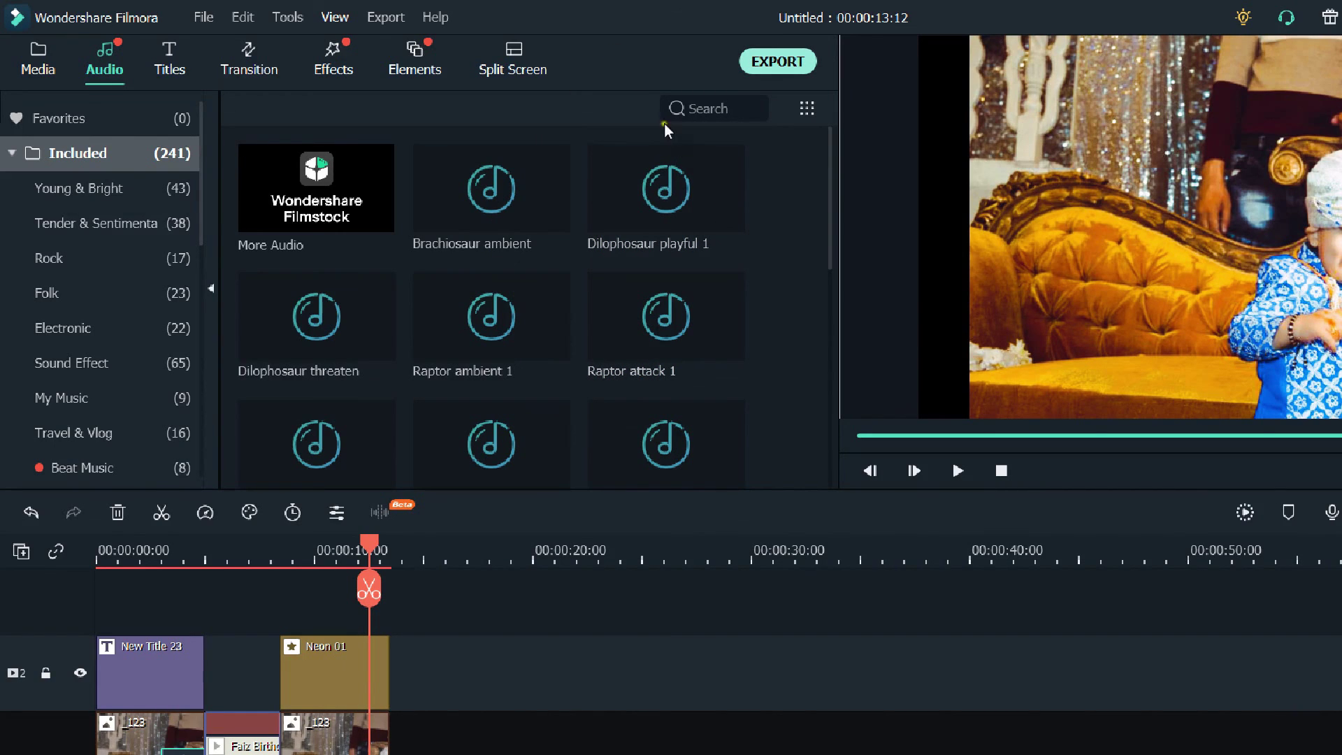
- Open the export settings to review the local file format and output options, and close them without exporting
key("ctrl+e")
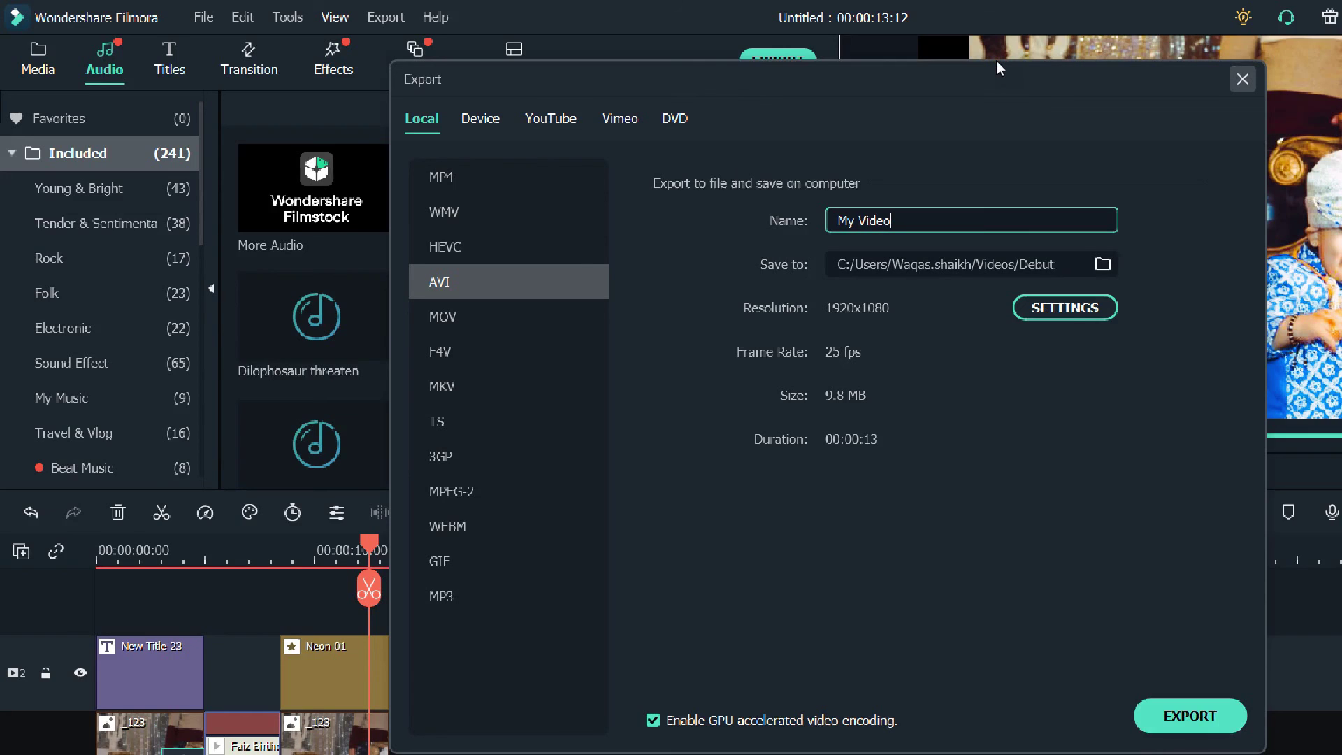
key("Escape")
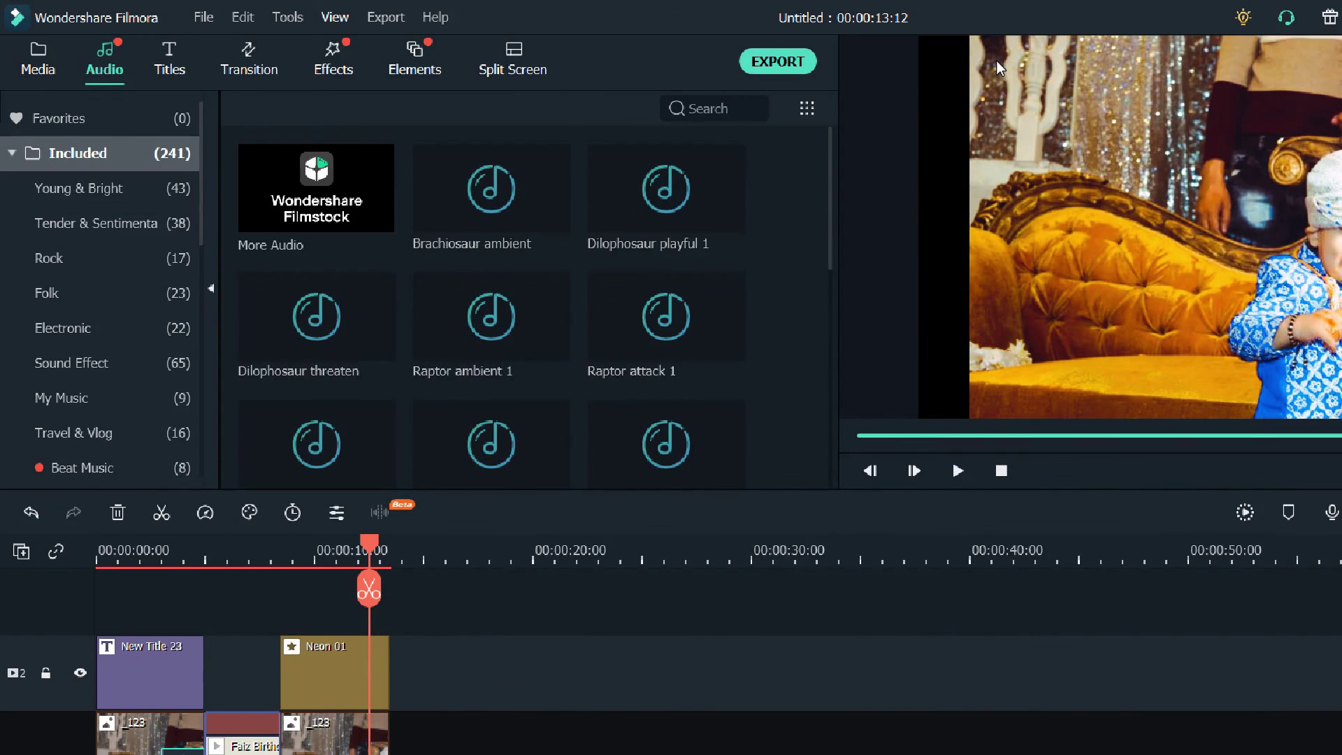